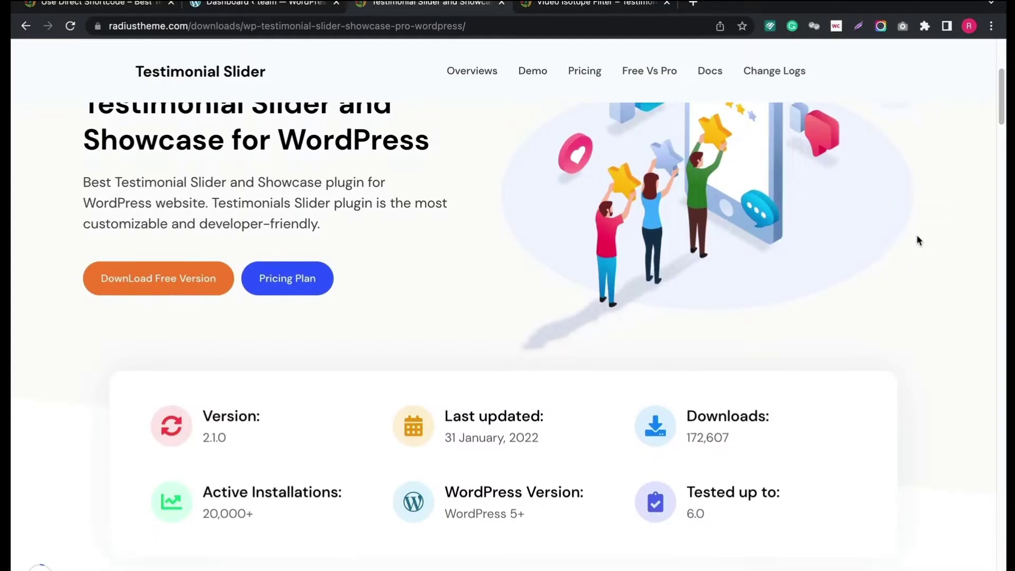
Step: Scroll down through the RadiusTheme testimonial demo page to survey the available layouts
scroll(917, 237, down, 7)
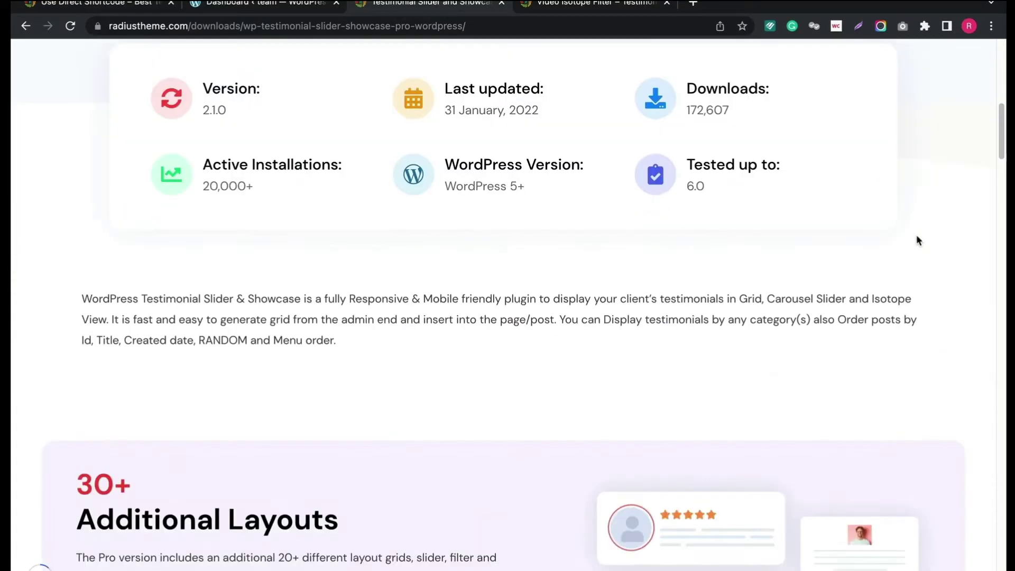
scroll(917, 236, down, 1)
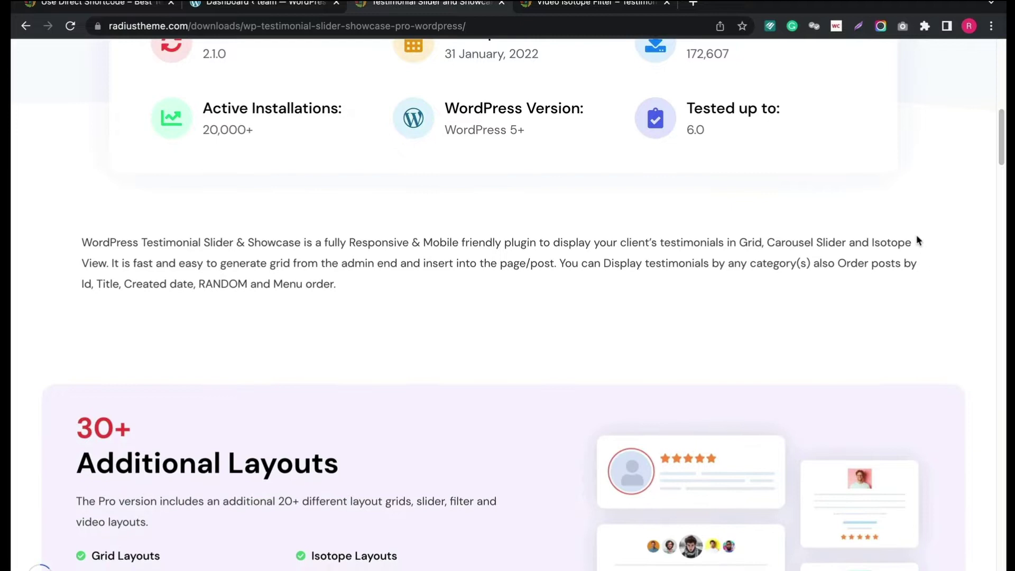
scroll(919, 241, down, 1)
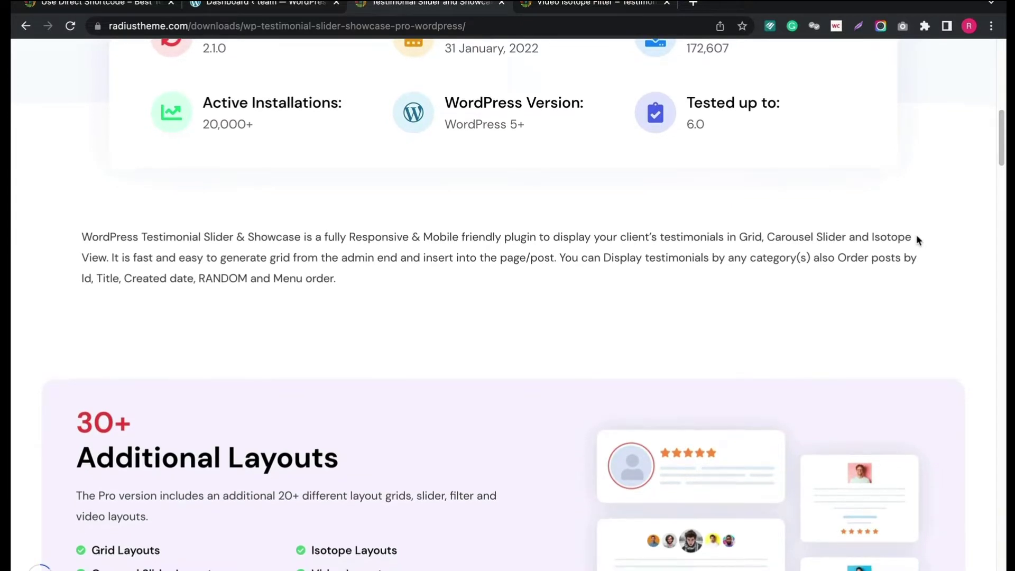
scroll(917, 236, down, 3)
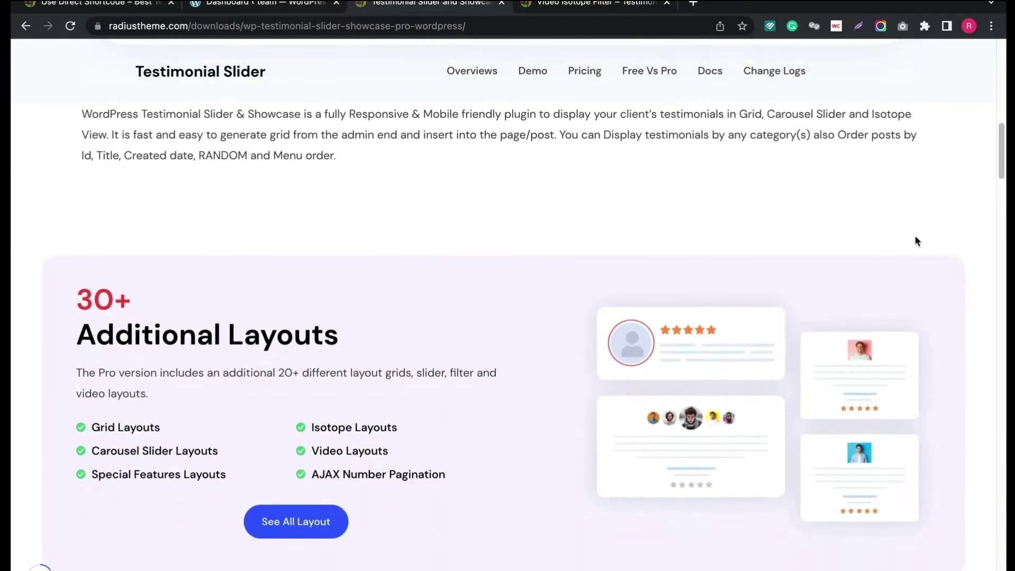
scroll(917, 241, down, 2)
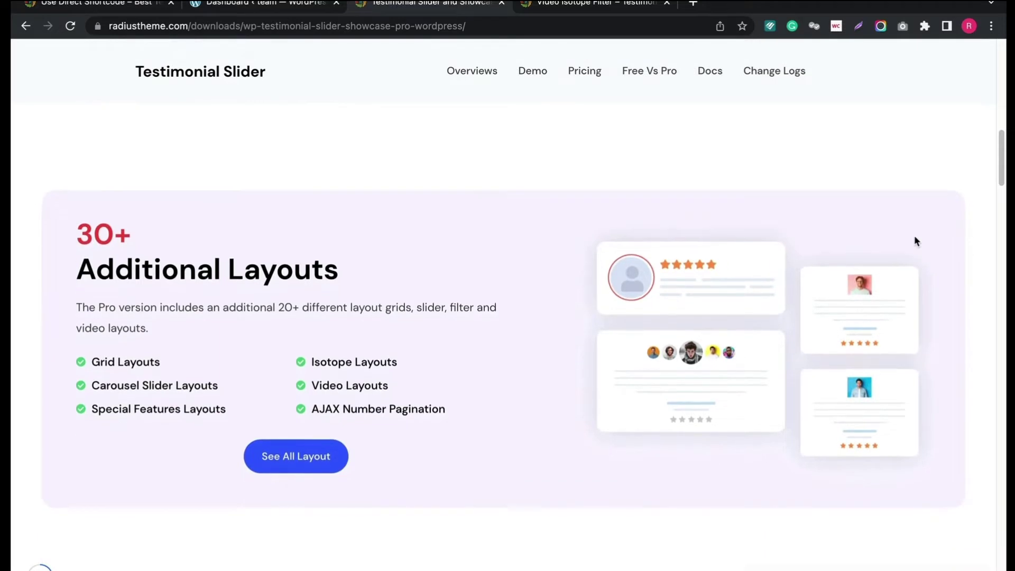
scroll(916, 242, down, 1)
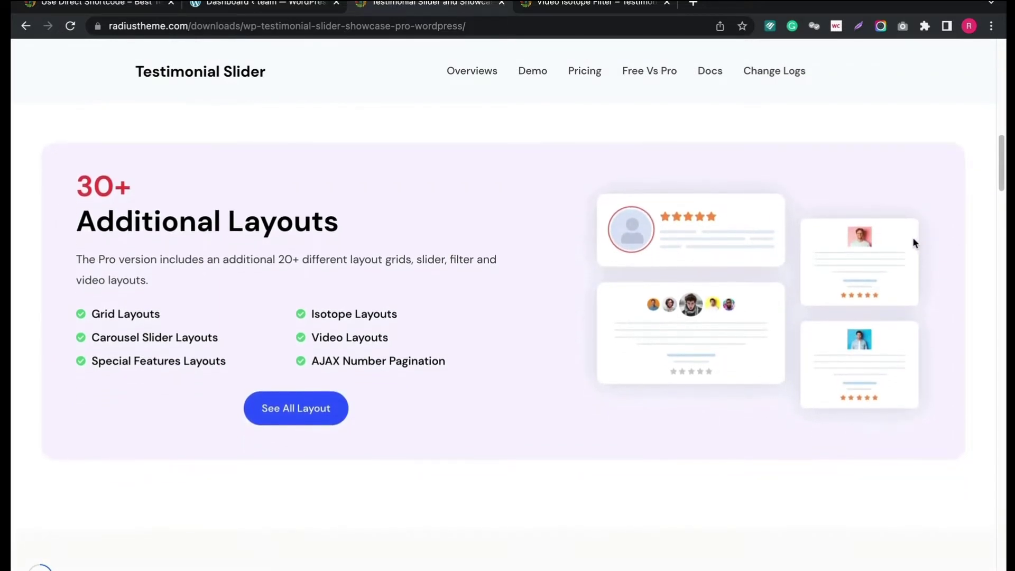
scroll(913, 239, down, 1)
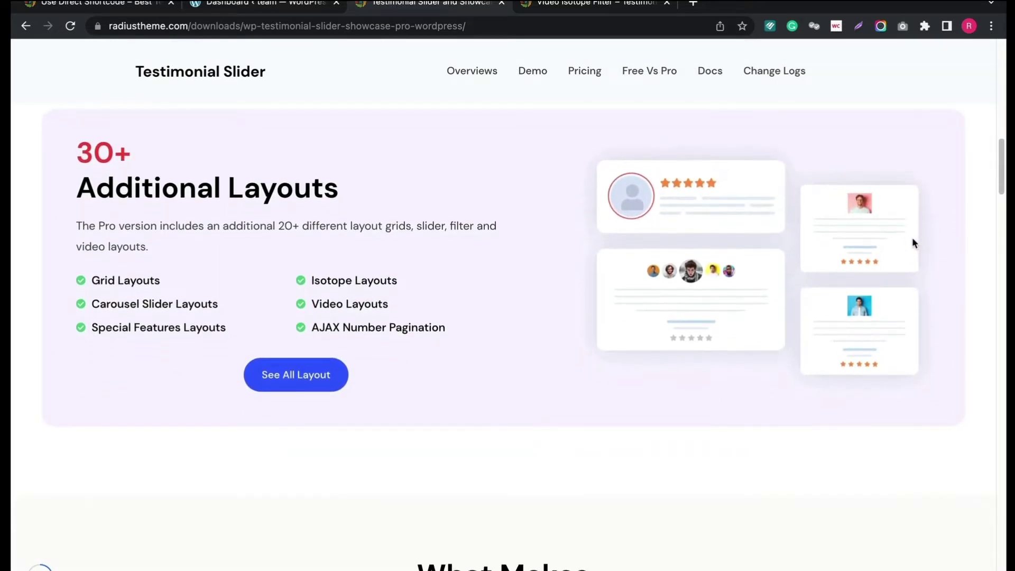
scroll(913, 241, down, 4)
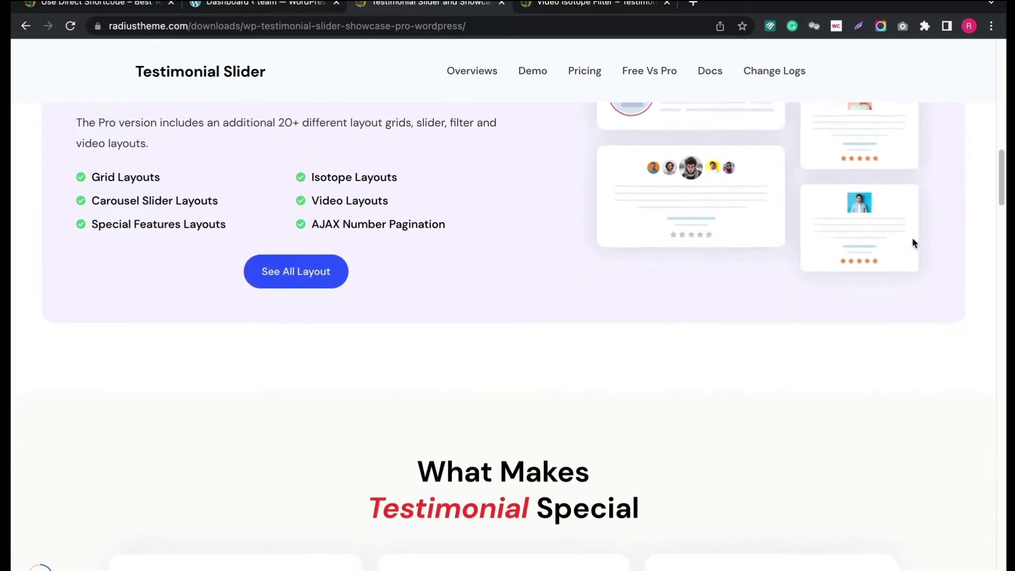
scroll(914, 243, down, 5)
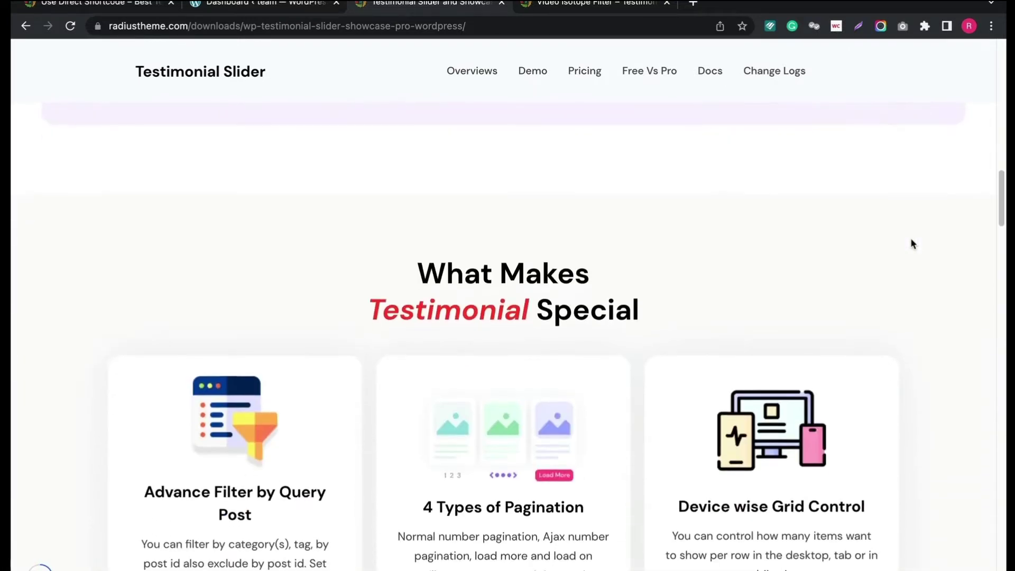
scroll(912, 243, down, 3)
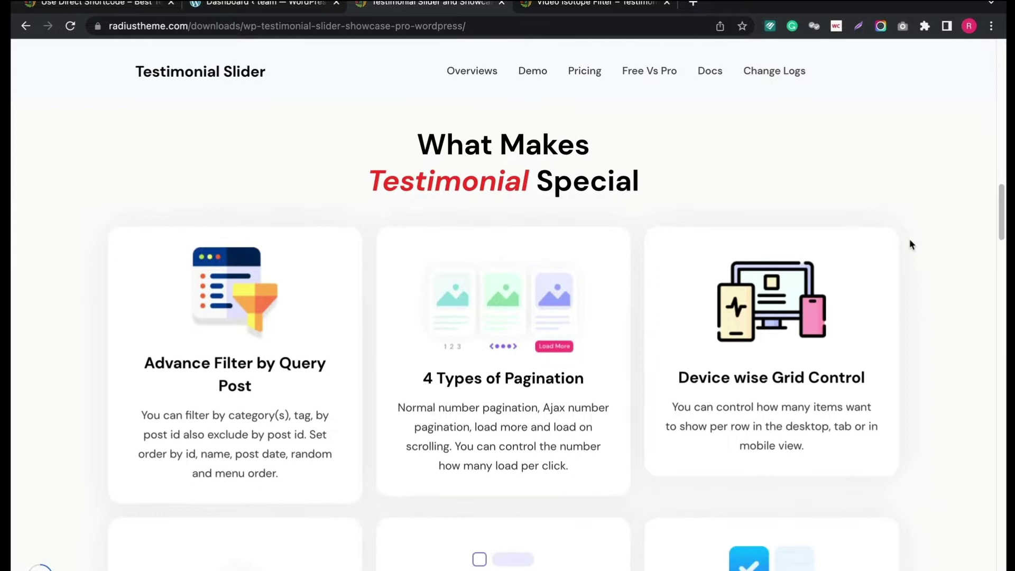
scroll(909, 243, down, 1)
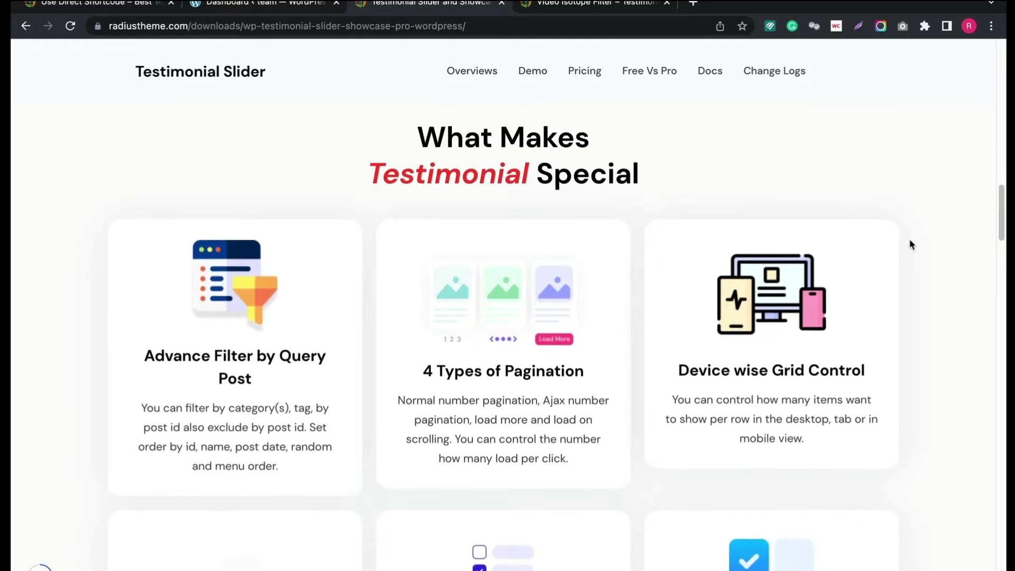
scroll(910, 244, down, 1)
scroll(910, 243, down, 2)
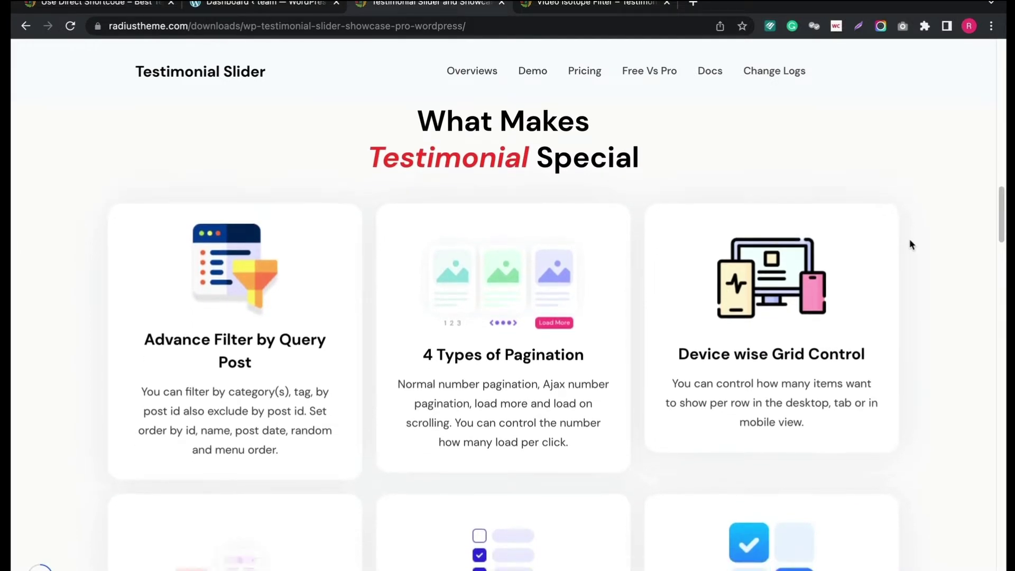
scroll(910, 244, down, 1)
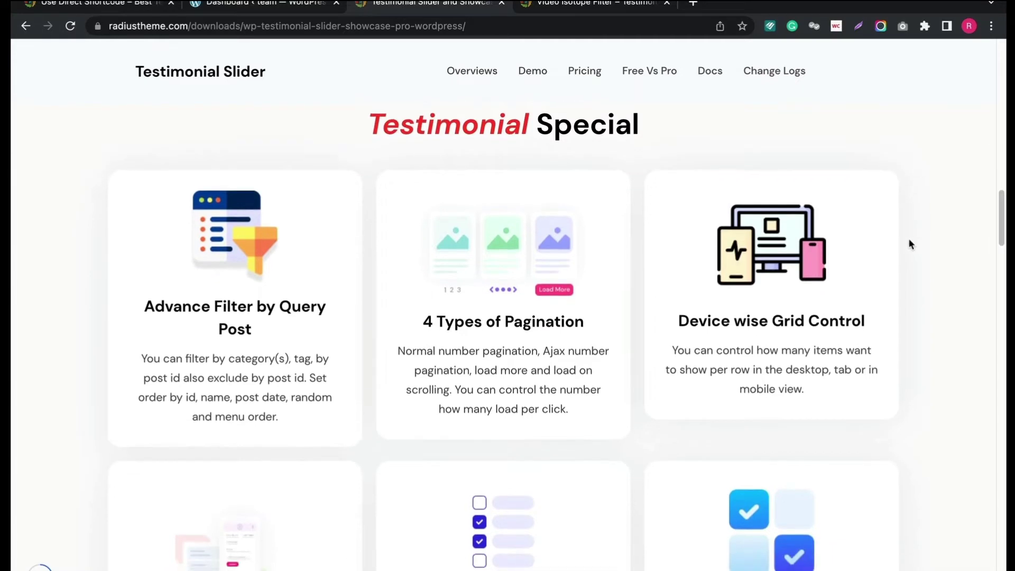
scroll(908, 241, down, 6)
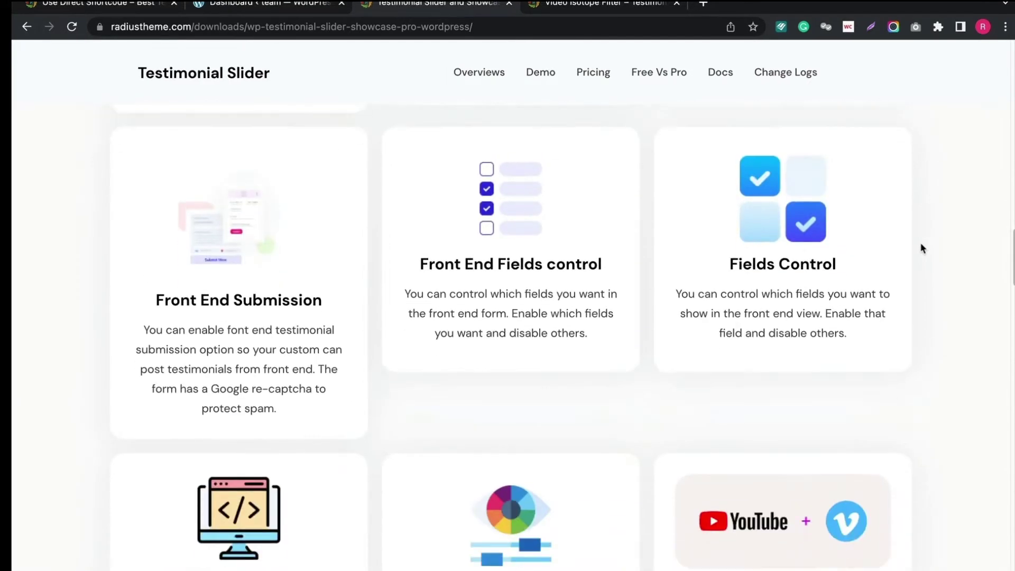
scroll(921, 249, down, 3)
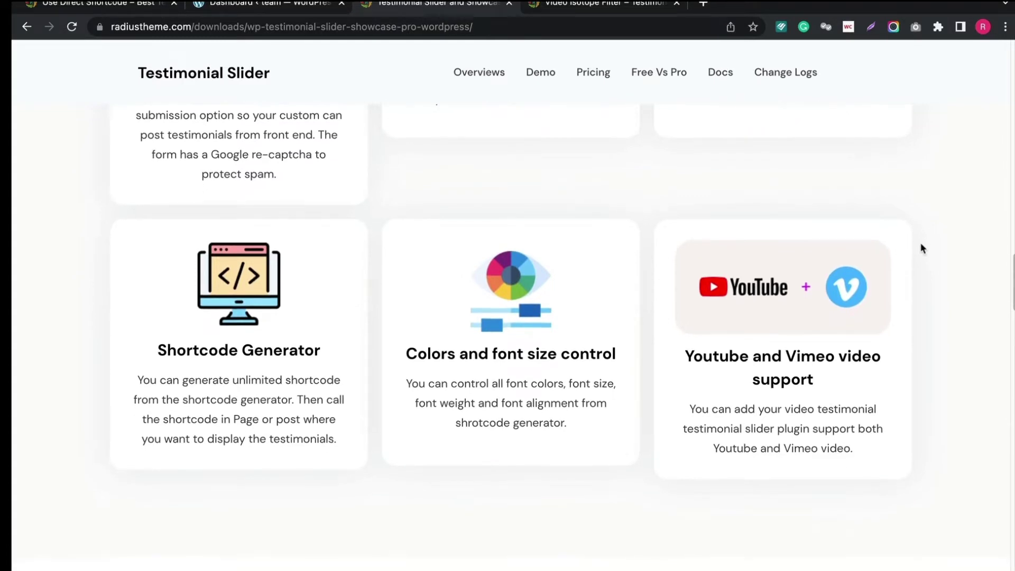
scroll(921, 248, down, 4)
scroll(921, 248, down, 2)
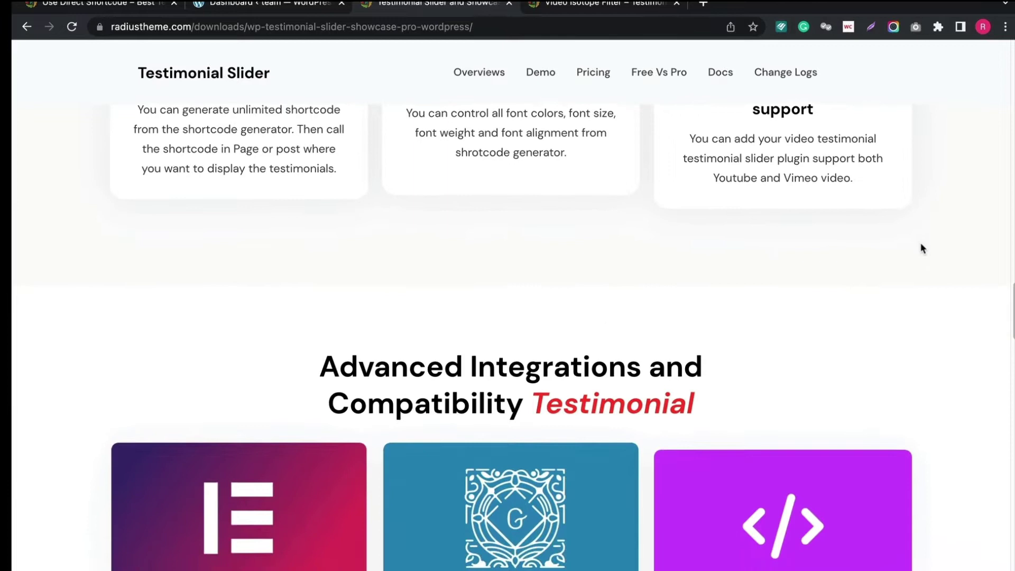
scroll(921, 249, down, 3)
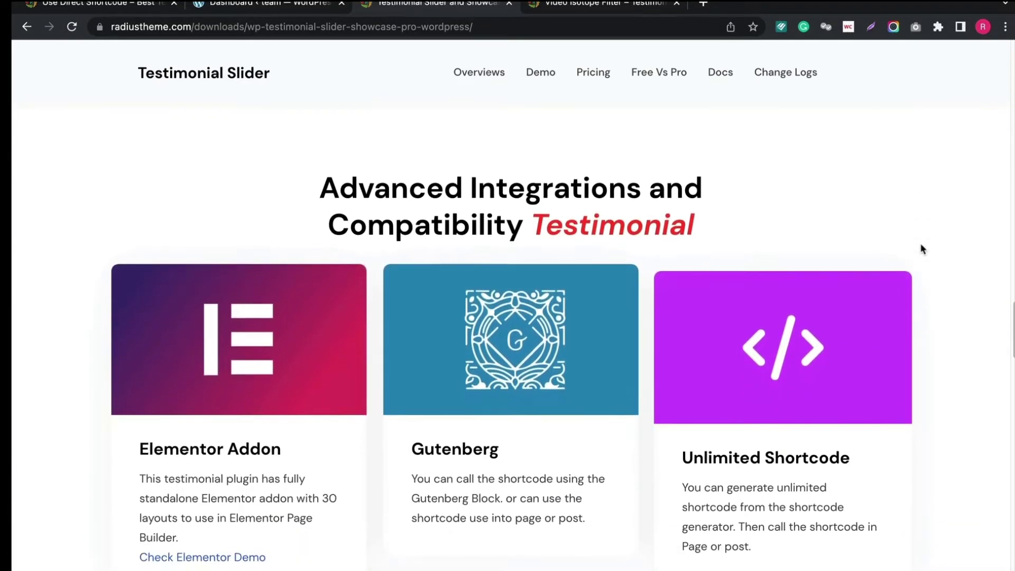
scroll(921, 247, down, 2)
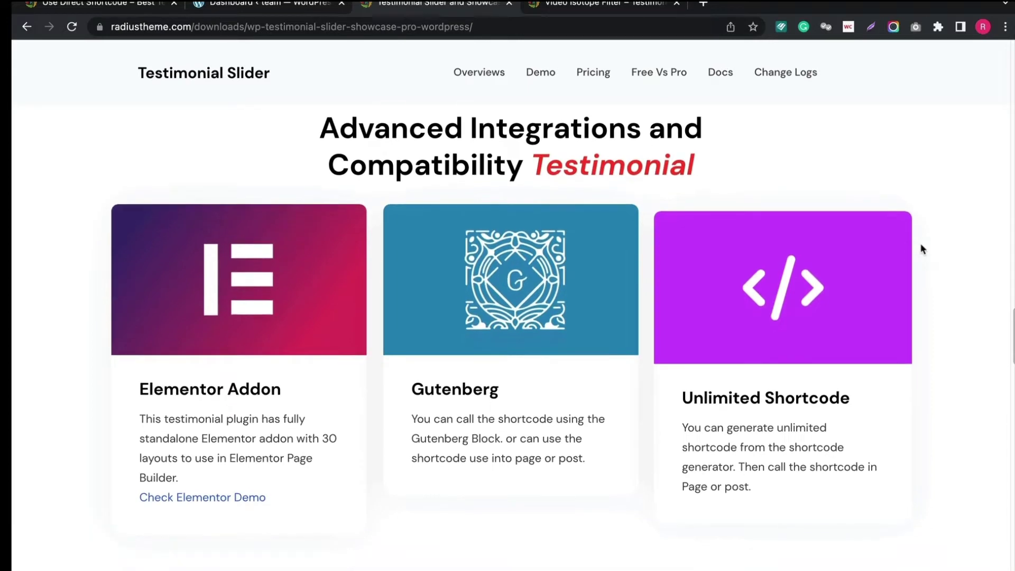
scroll(921, 249, down, 3)
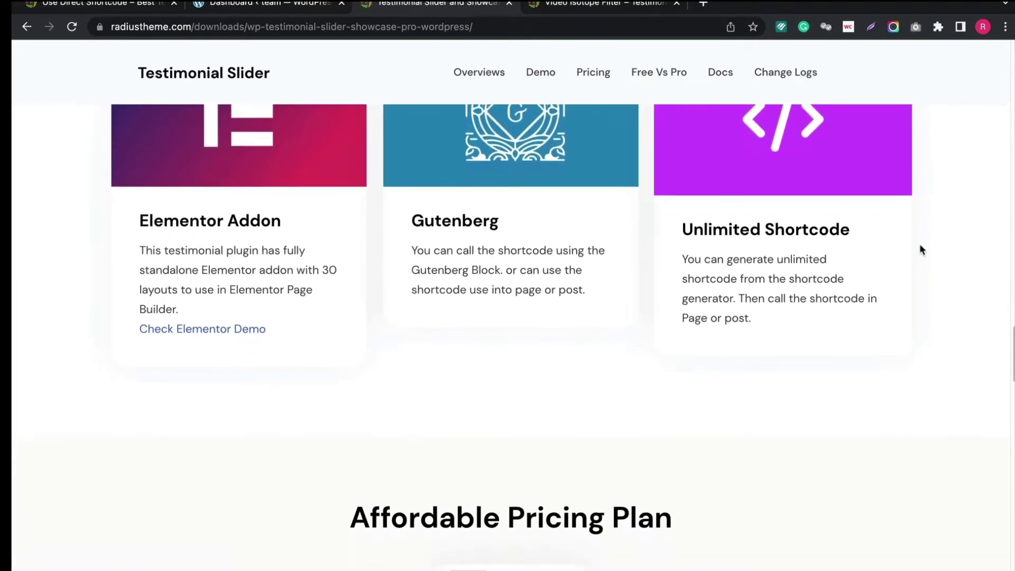
scroll(921, 248, down, 4)
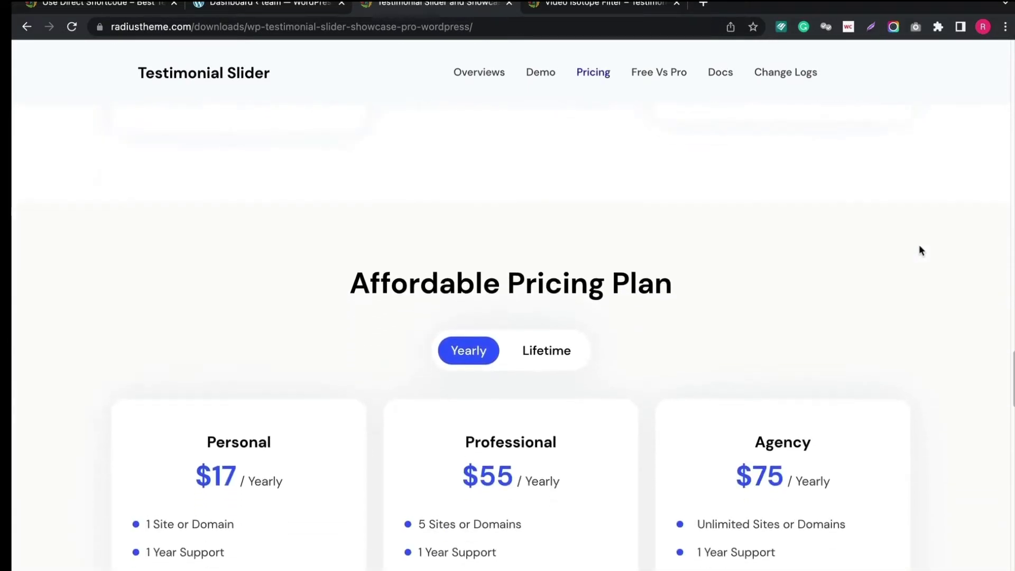
scroll(921, 250, down, 3)
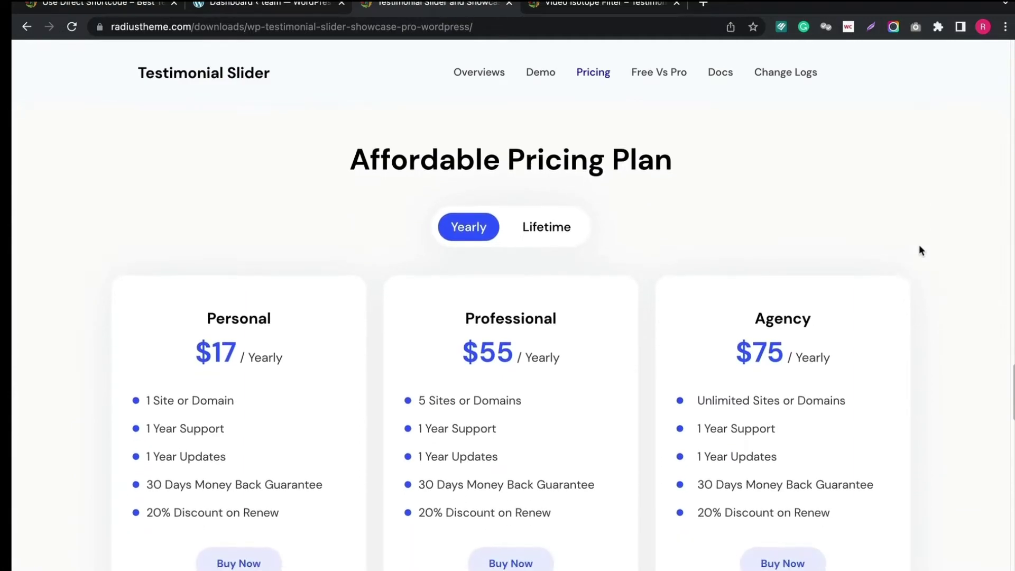
scroll(920, 250, down, 6)
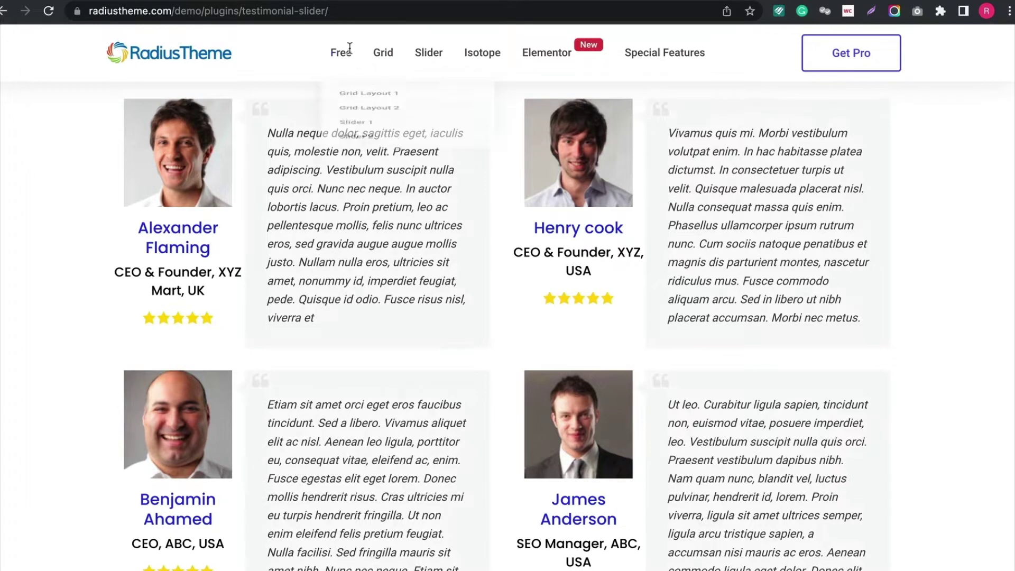
Step: Preview the Grid Layout 1 testimonial demo page
click(348, 110)
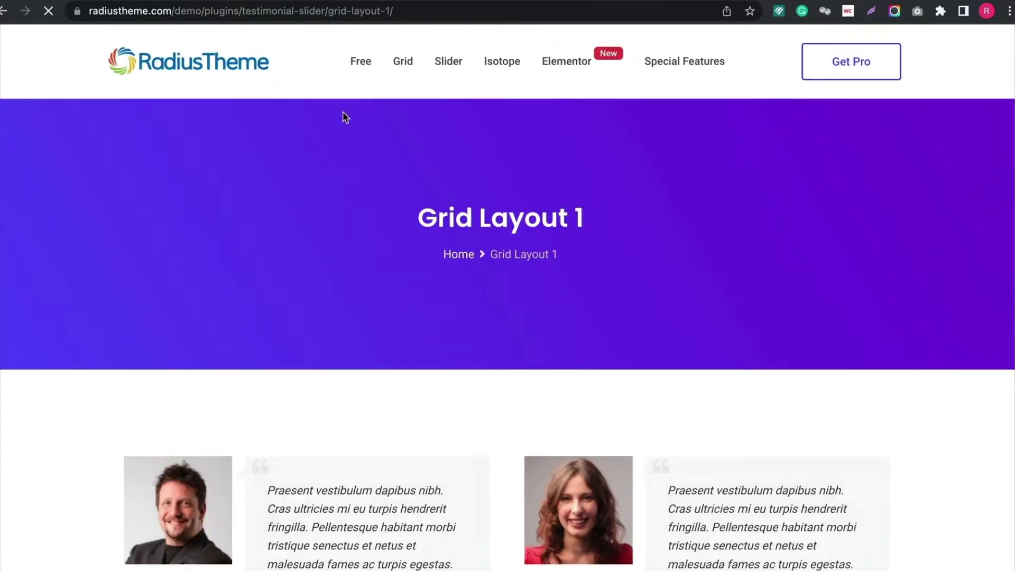
scroll(262, 183, down, 1)
scroll(266, 209, down, 5)
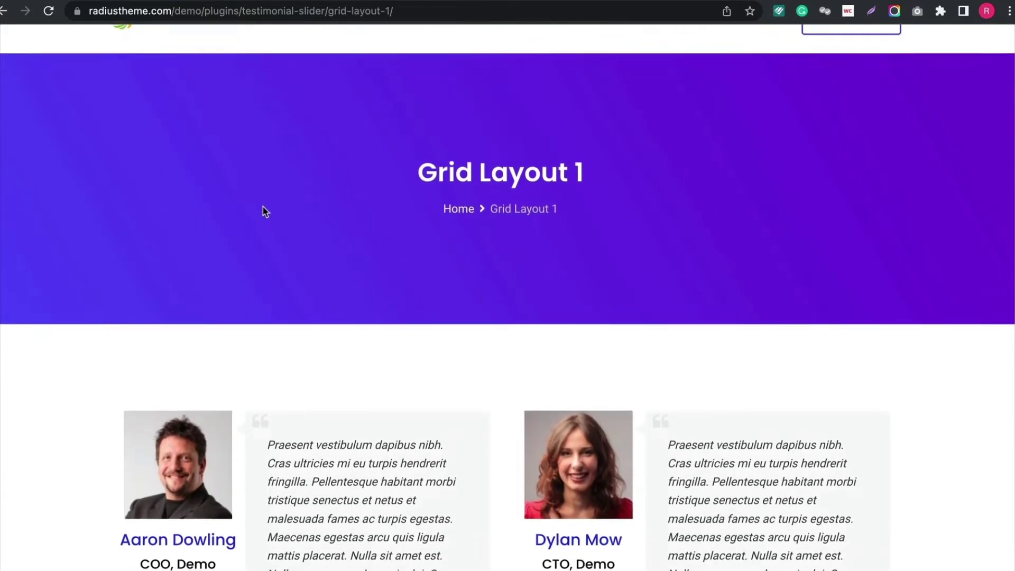
scroll(263, 208, down, 5)
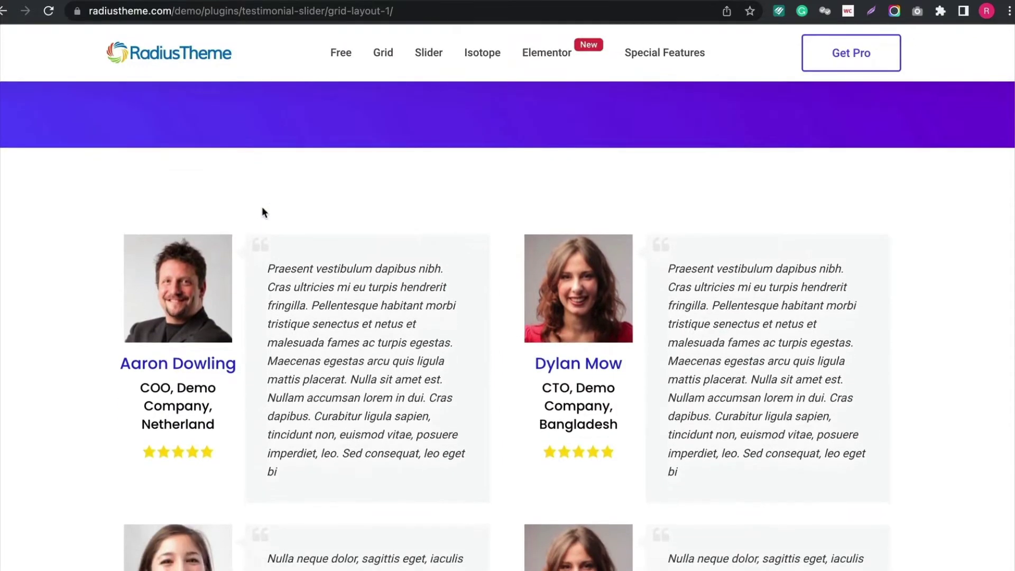
scroll(262, 205, down, 10)
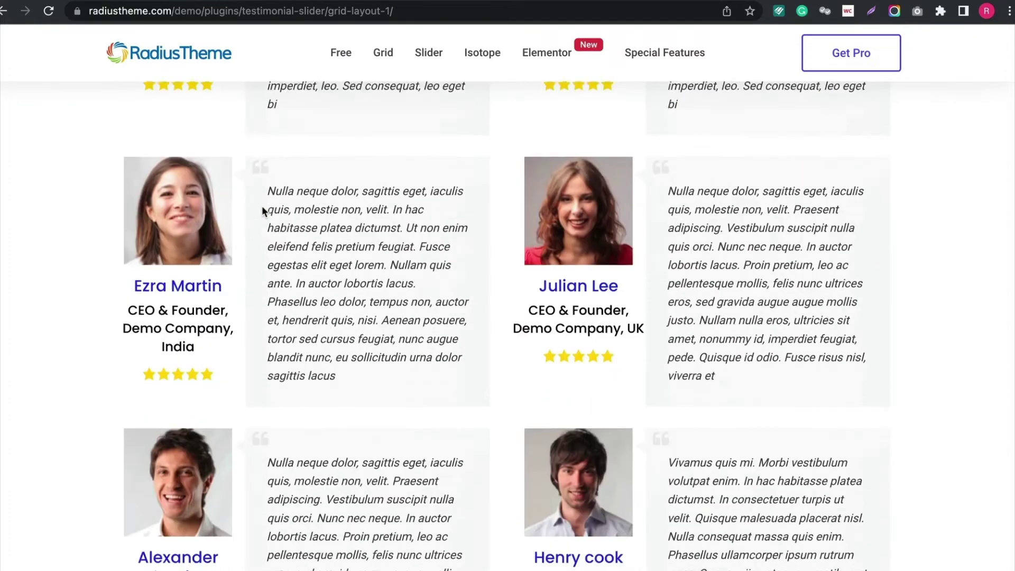
Step: Preview the Grid Layout 2 testimonial demo page
mouse_move(338, 49)
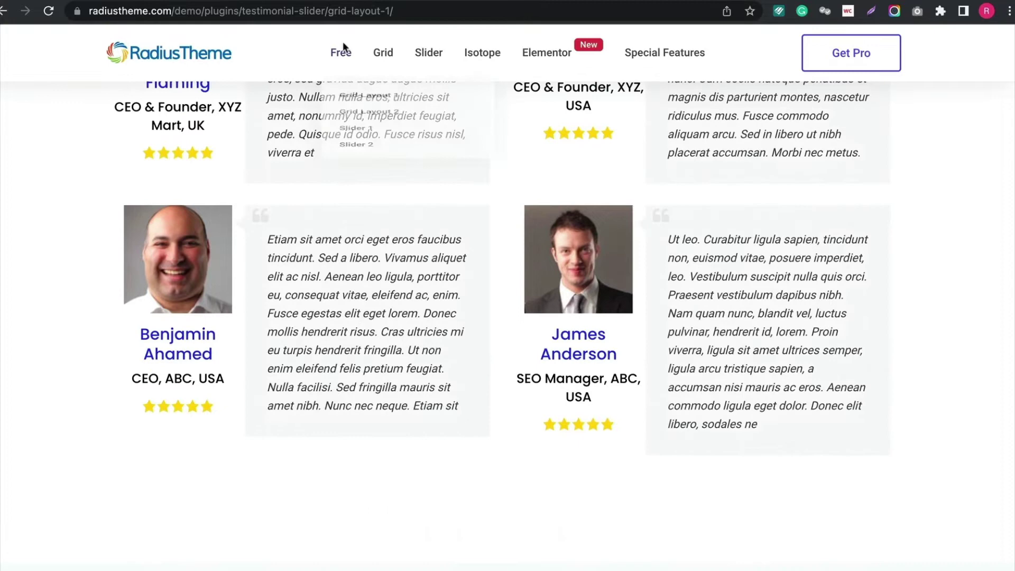
click(349, 137)
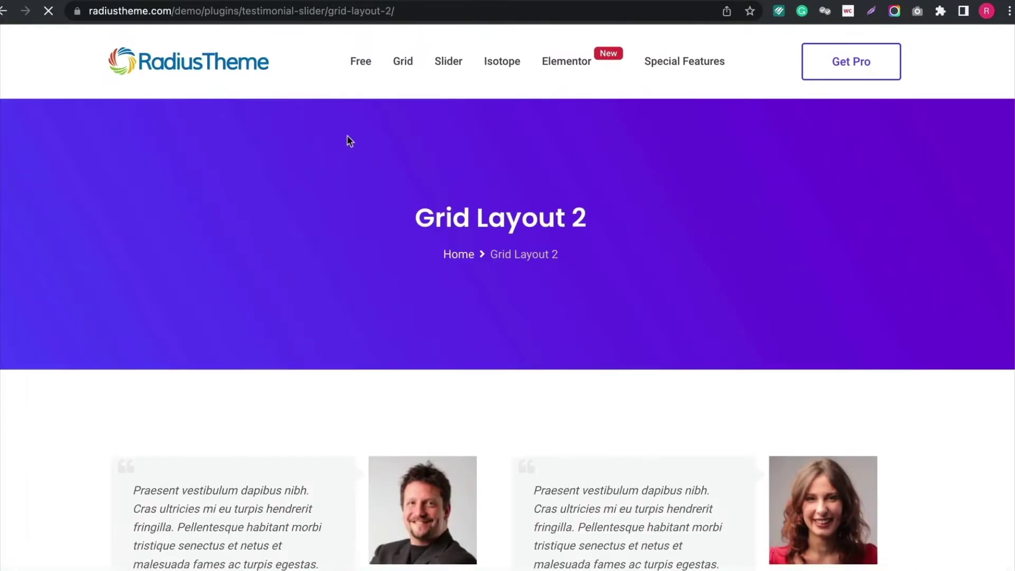
scroll(228, 202, down, 4)
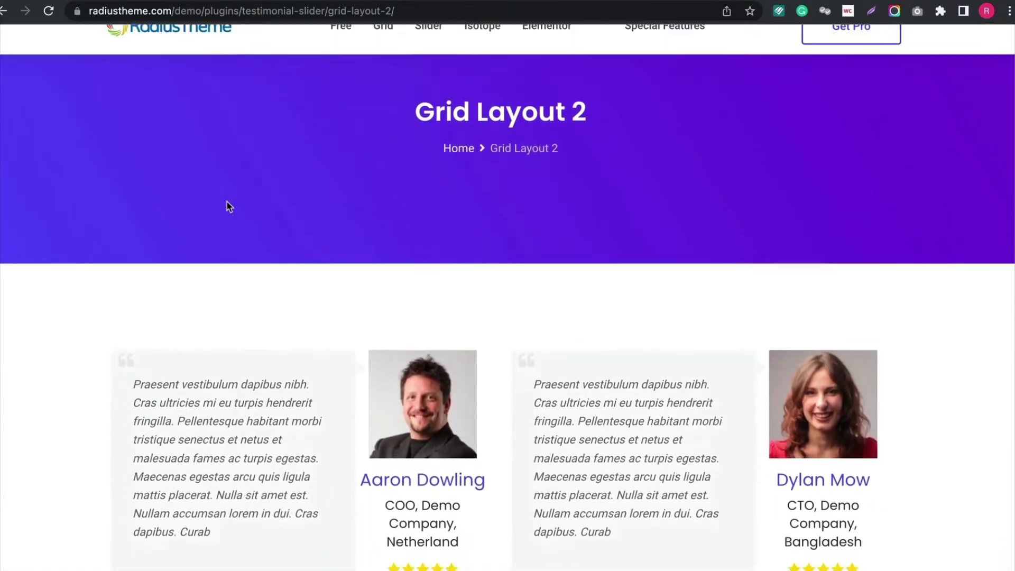
scroll(227, 202, down, 3)
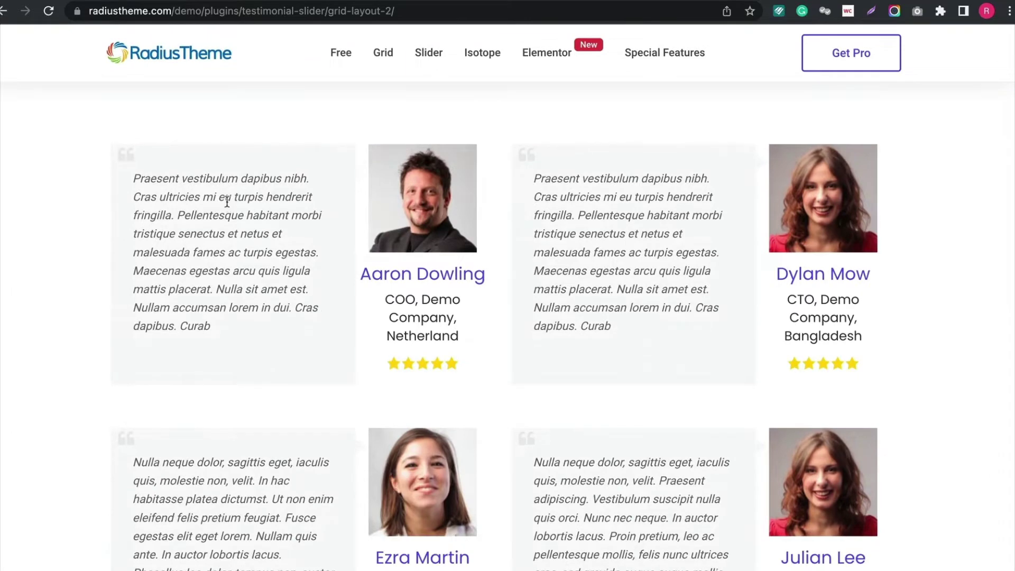
scroll(227, 202, down, 10)
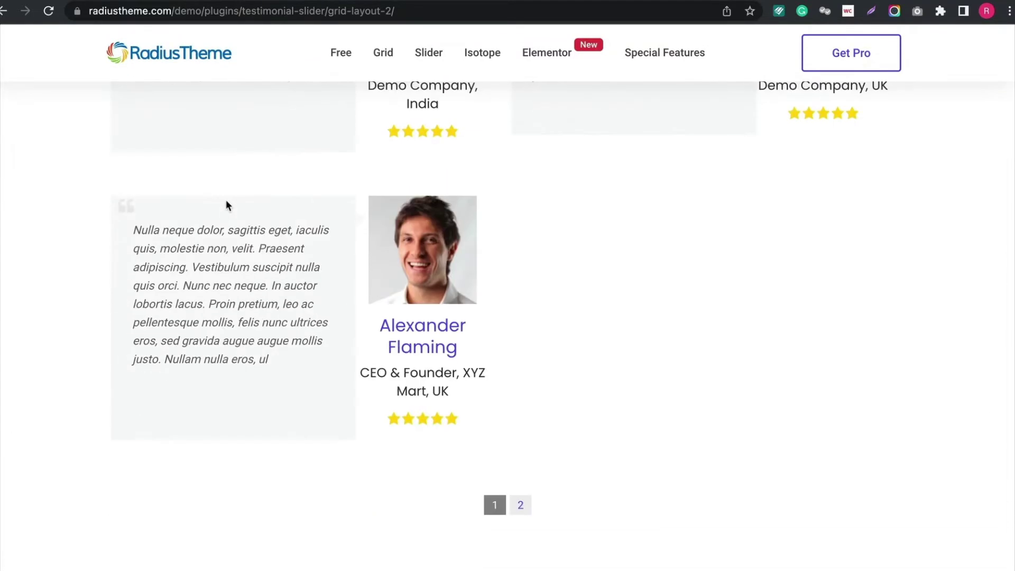
Step: View the Slider 1 demo and advance its testimonials three times to the last set
mouse_move(341, 52)
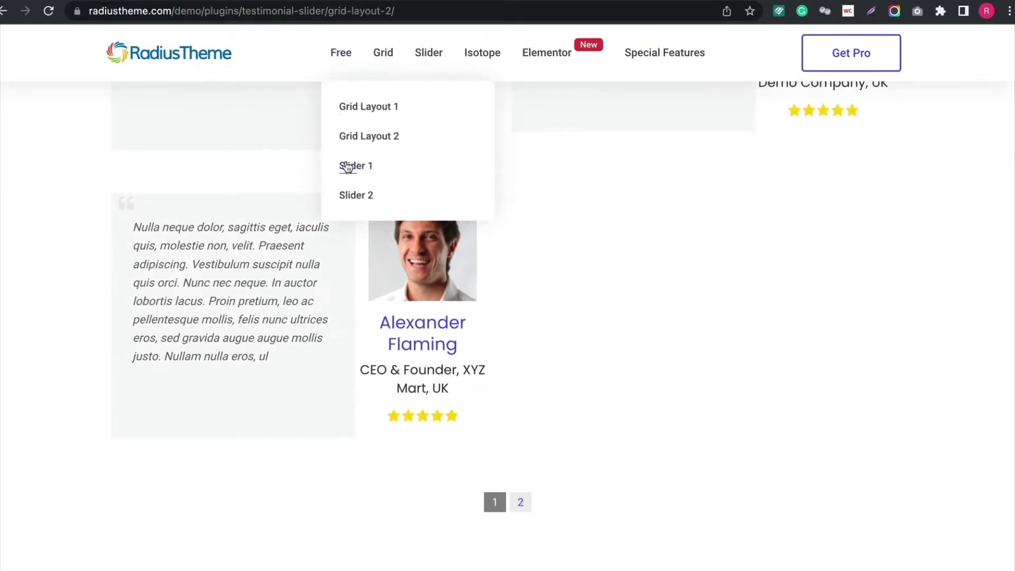
click(348, 168)
scroll(355, 188, down, 1)
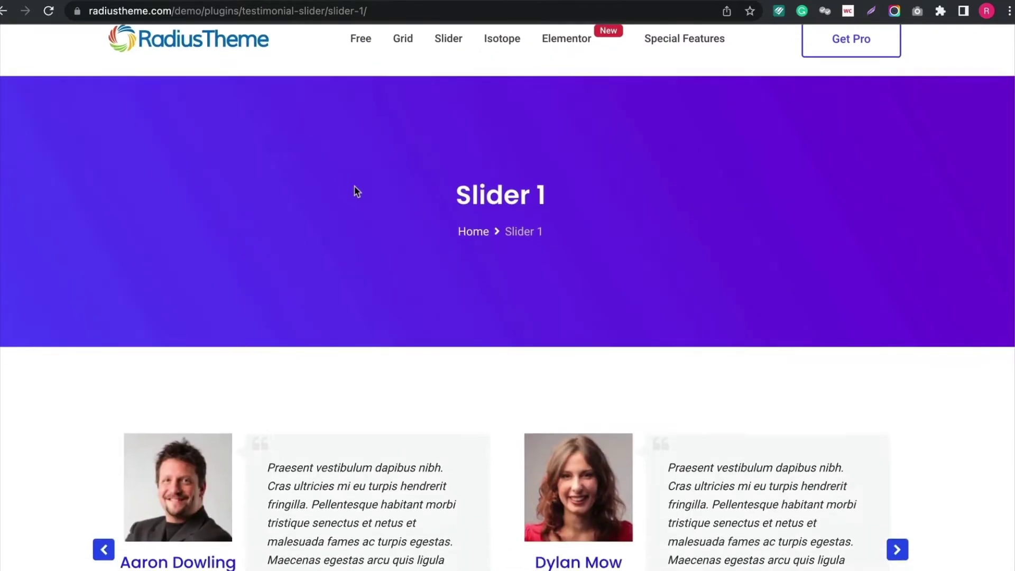
scroll(358, 192, down, 3)
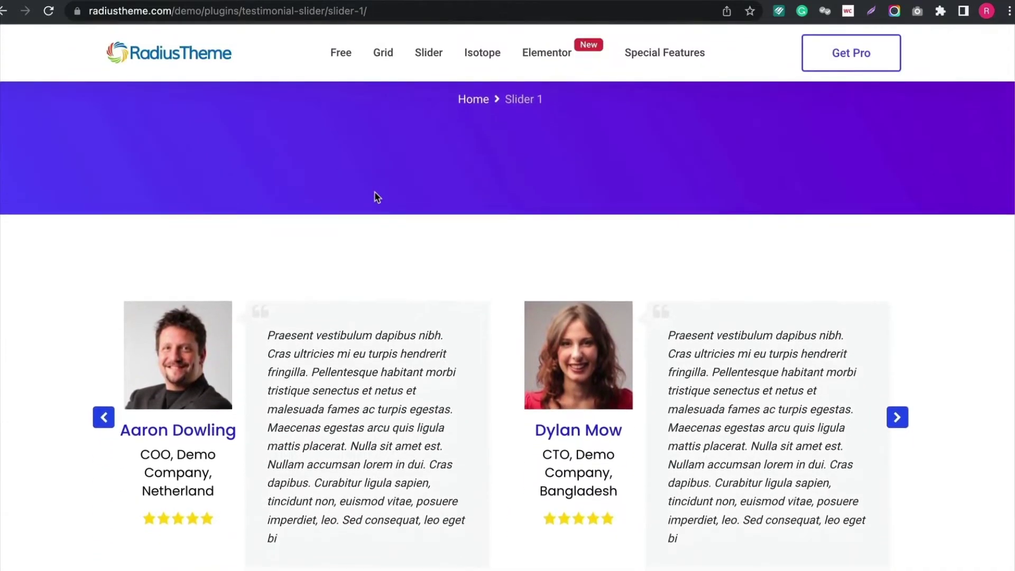
scroll(376, 197, down, 2)
click(897, 320)
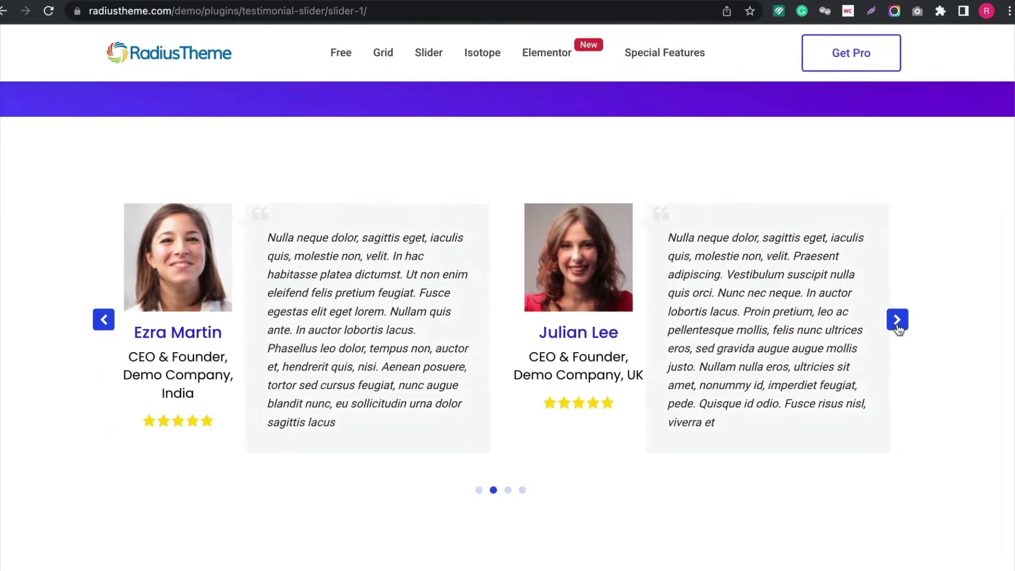
click(898, 320)
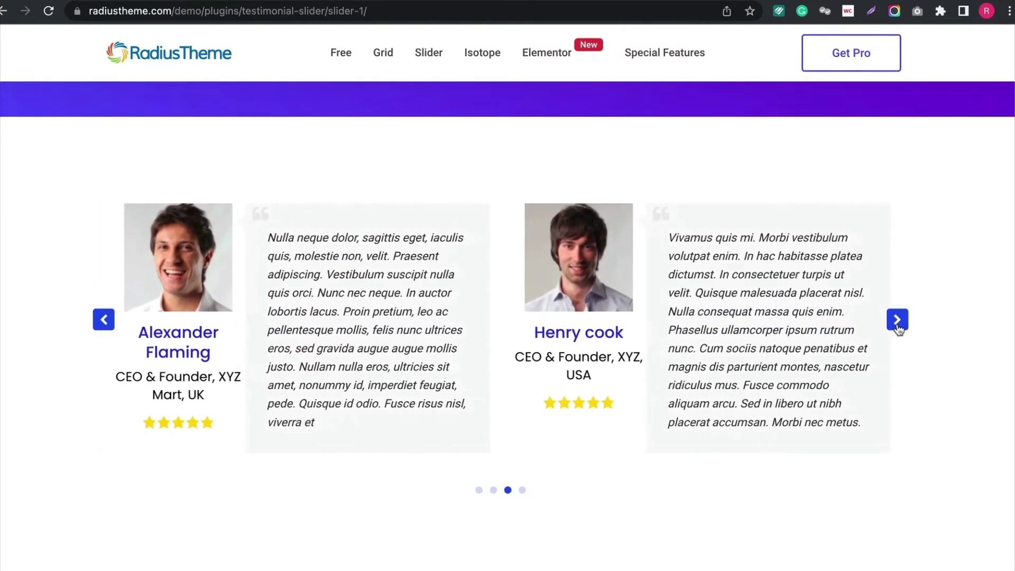
click(897, 320)
Step: View the Slider 2 demo and advance its testimonials twice
mouse_move(343, 65)
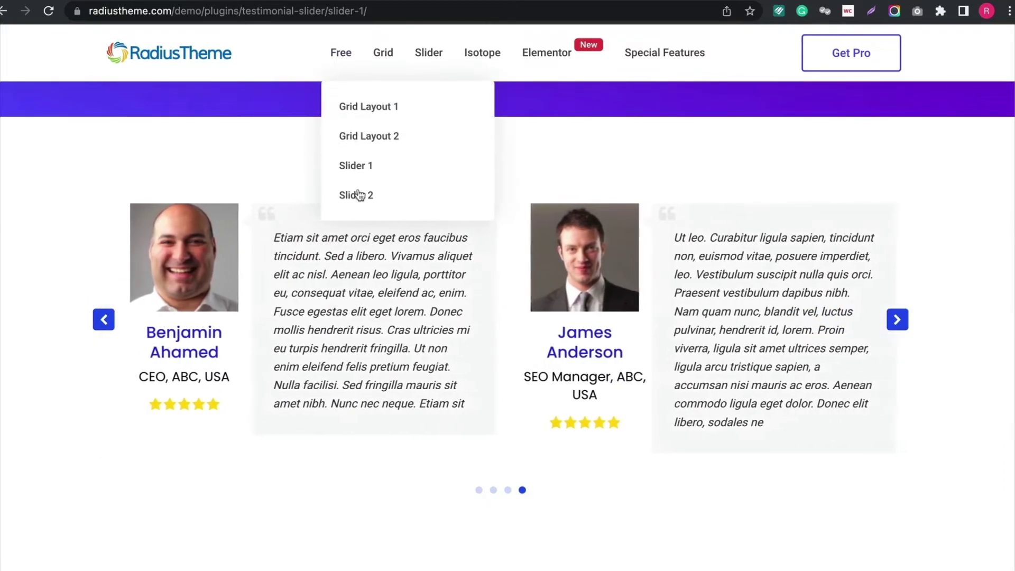
click(354, 195)
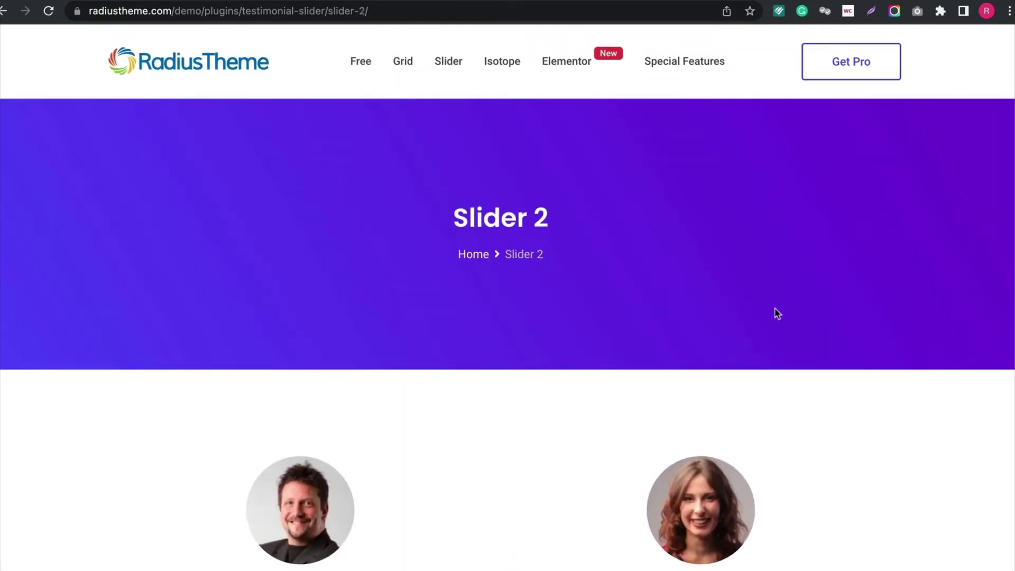
scroll(835, 334, down, 5)
click(896, 352)
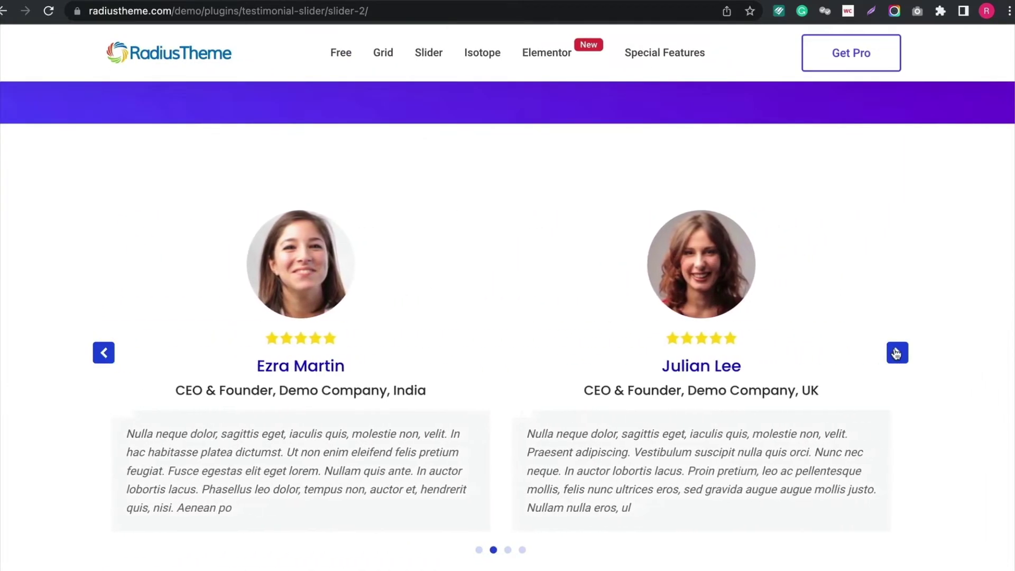
click(897, 352)
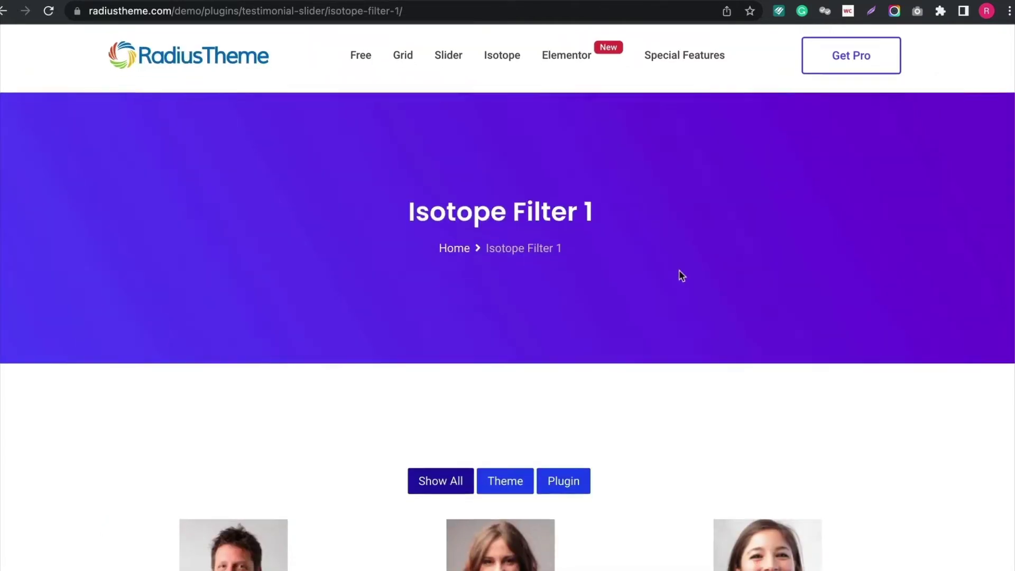
Step: Filter the Isotope demo by Theme and Plugin, then filter Isotope Filter 5 by category
scroll(679, 275, down, 3)
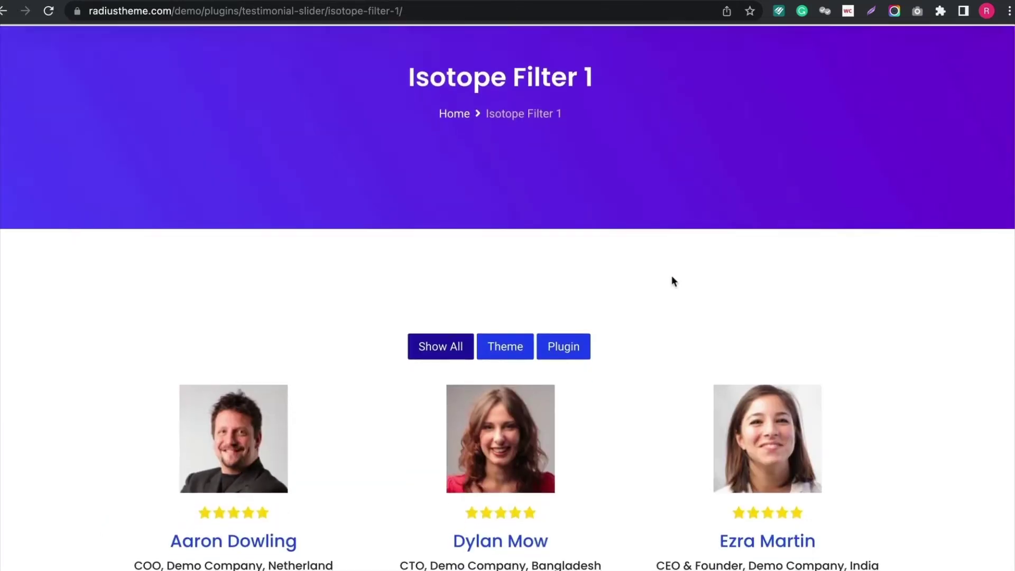
click(505, 345)
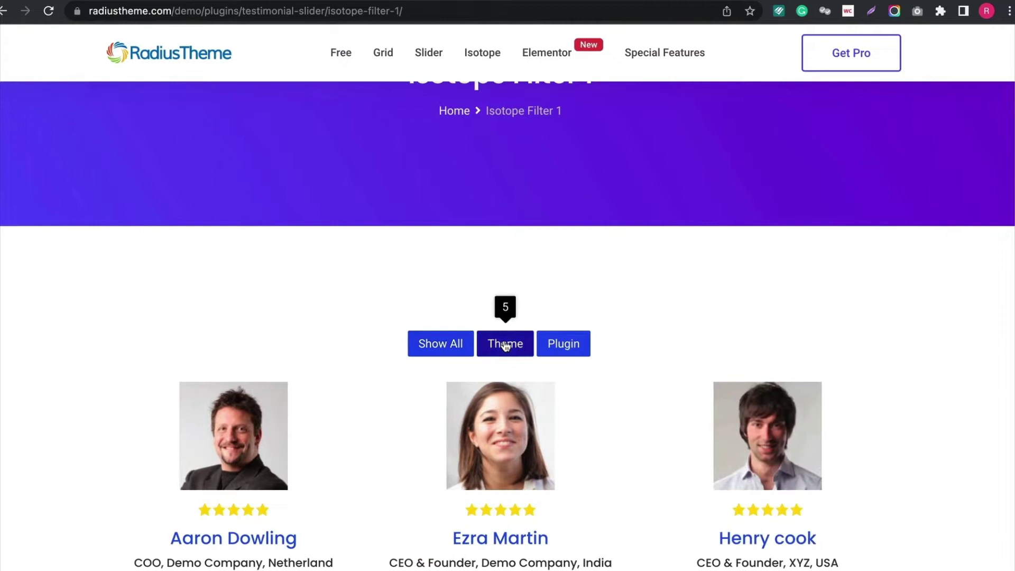
click(565, 345)
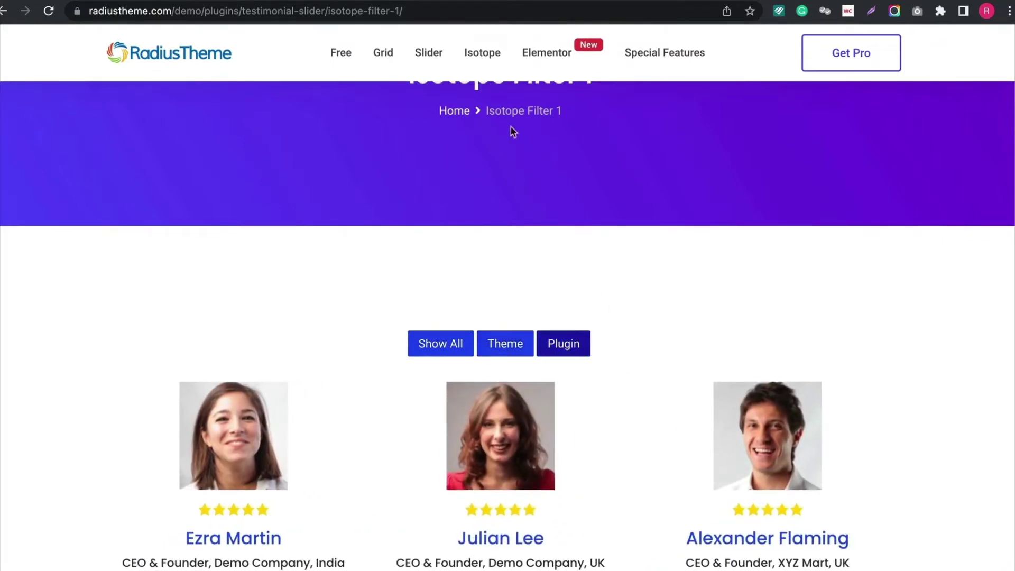
mouse_move(486, 84)
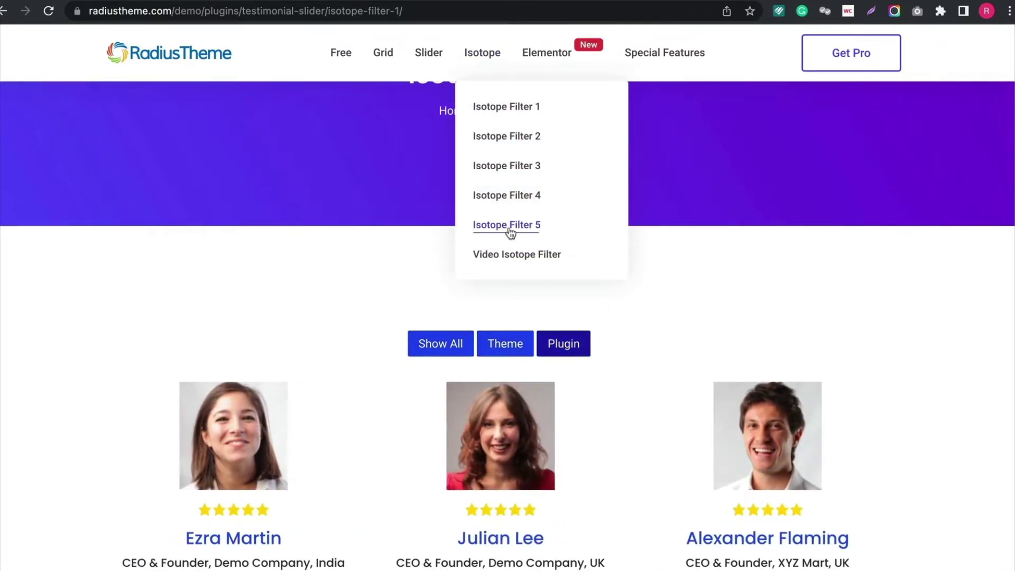
scroll(478, 299, down, 3)
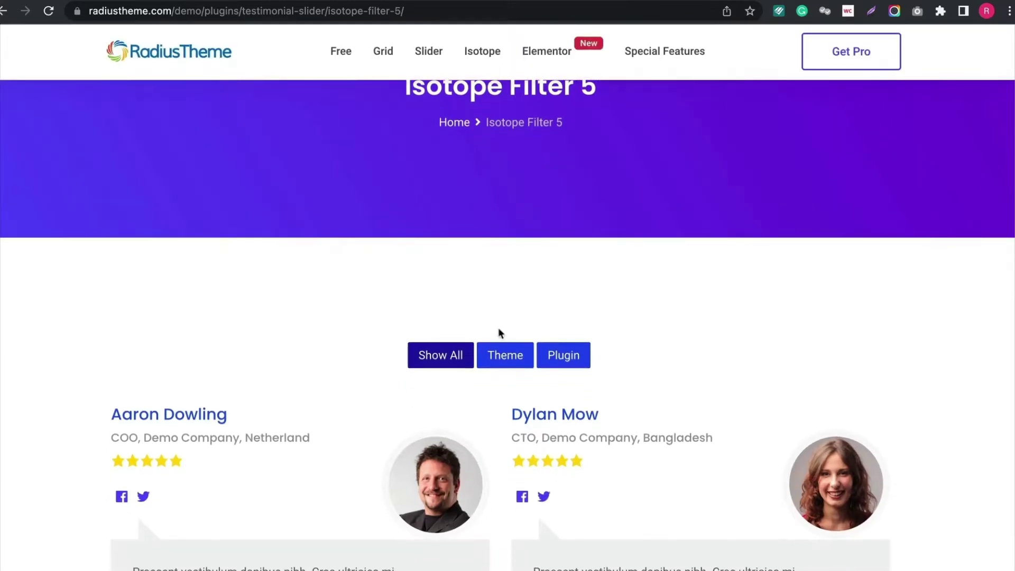
click(506, 365)
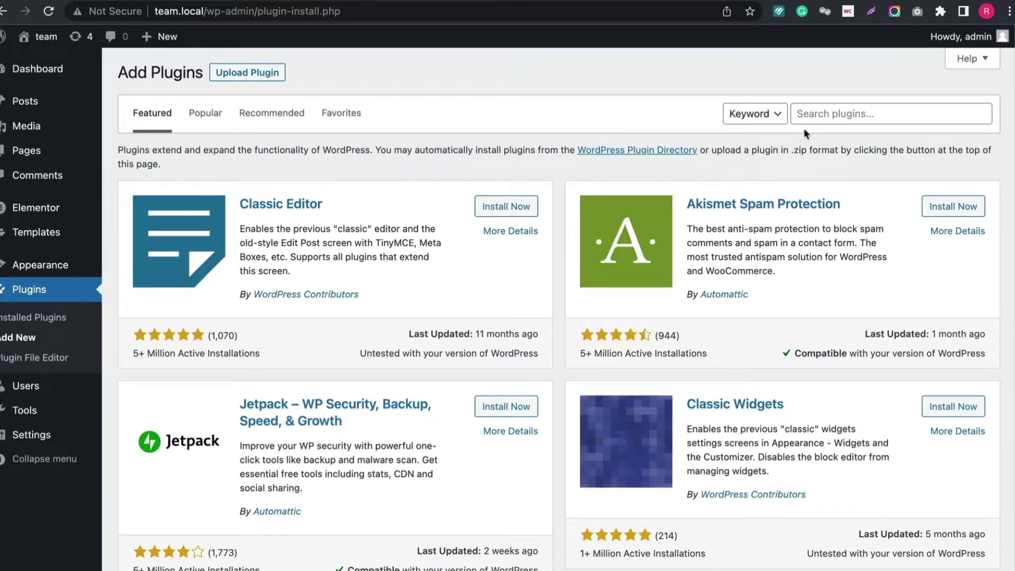
Step: Search 'testimonial slider', then install and activate RadiusTheme's Testimonial Slider plugin
click(811, 114)
text(testimonial slider)
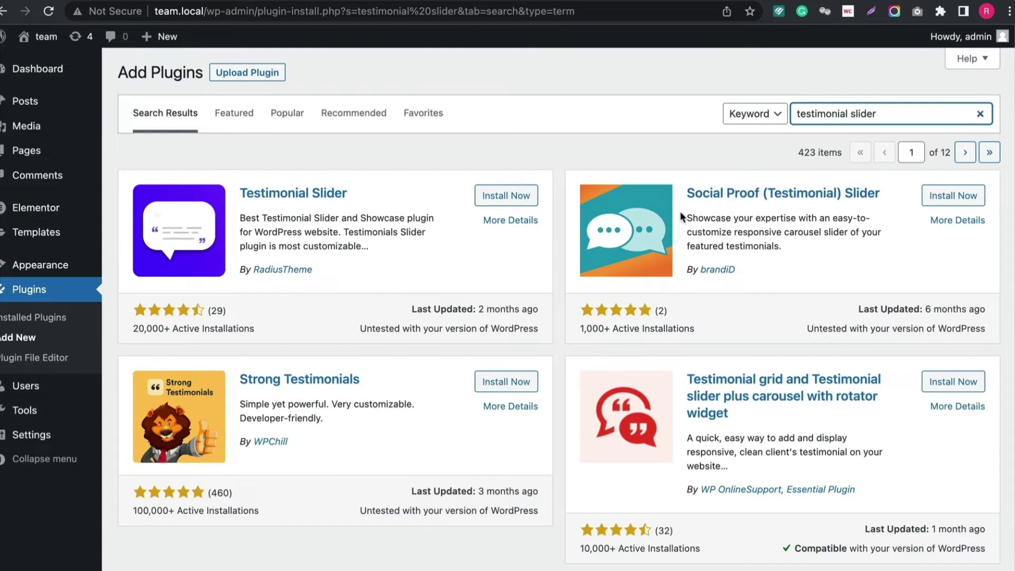
click(492, 197)
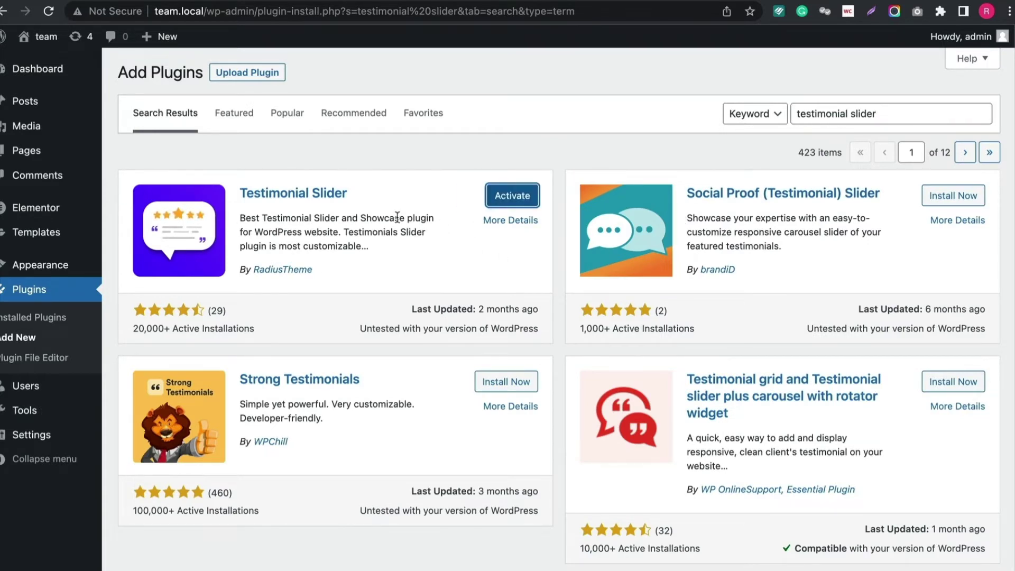
click(509, 197)
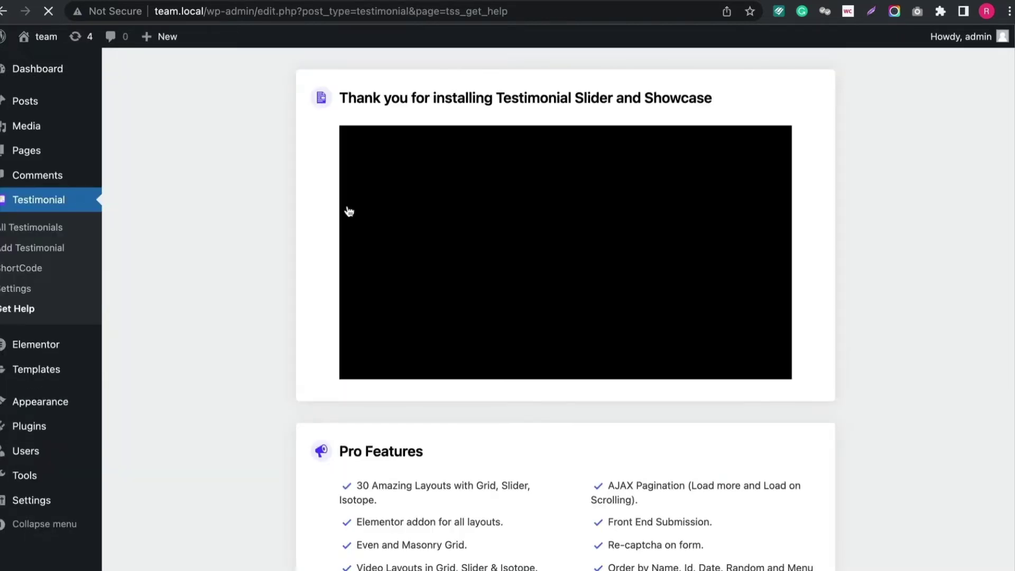
scroll(217, 204, down, 3)
scroll(217, 199, down, 1)
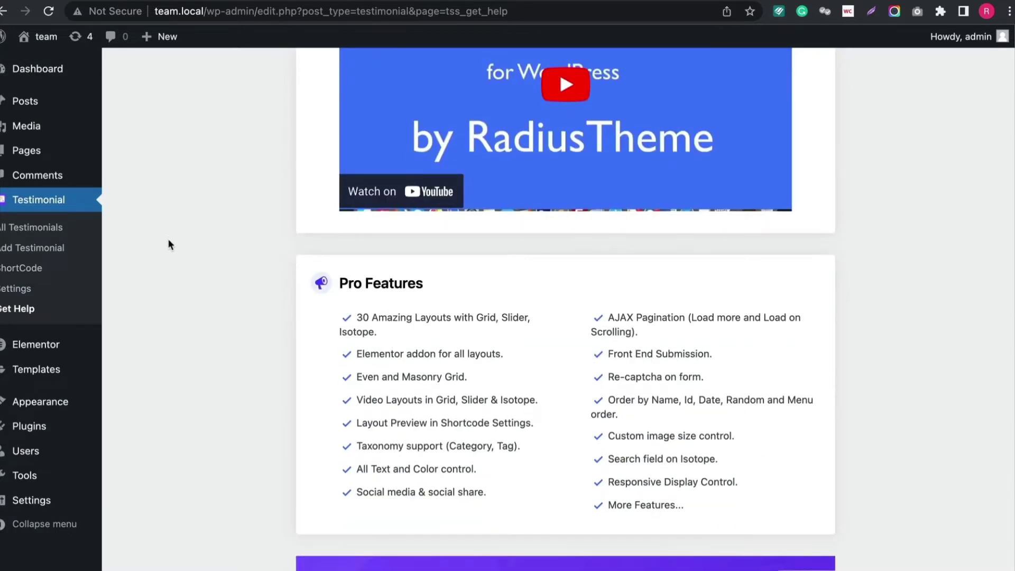
mouse_move(86, 428)
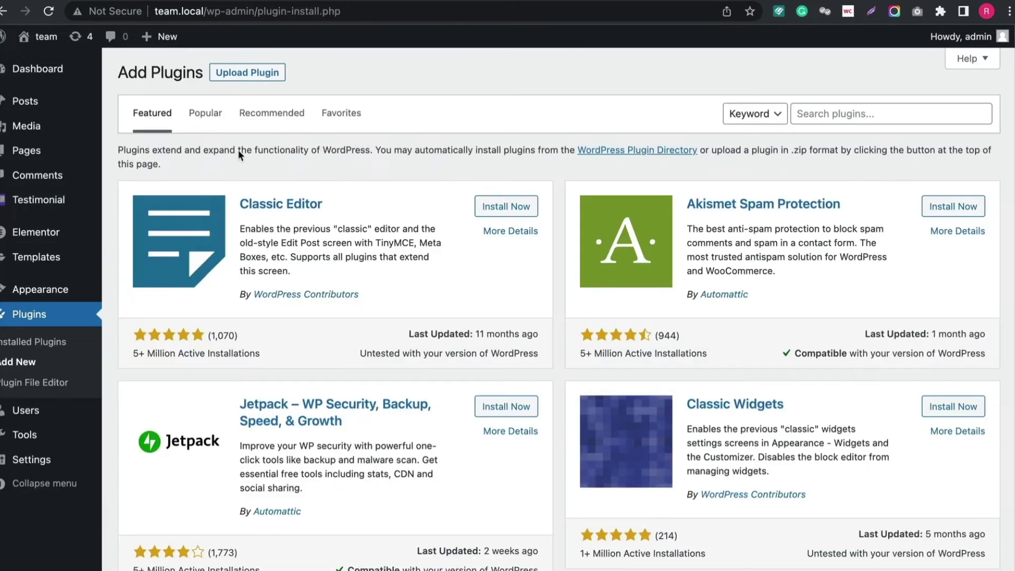
Step: Upload the Testimonial Slider and Showcase Pro 2.1.0 .zip, install it and activate it
click(249, 74)
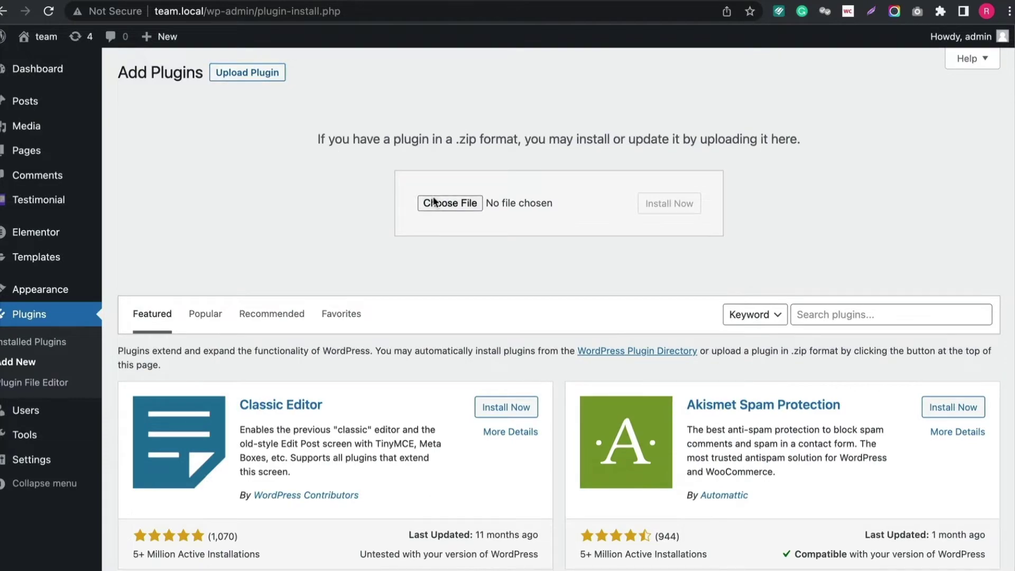
click(435, 201)
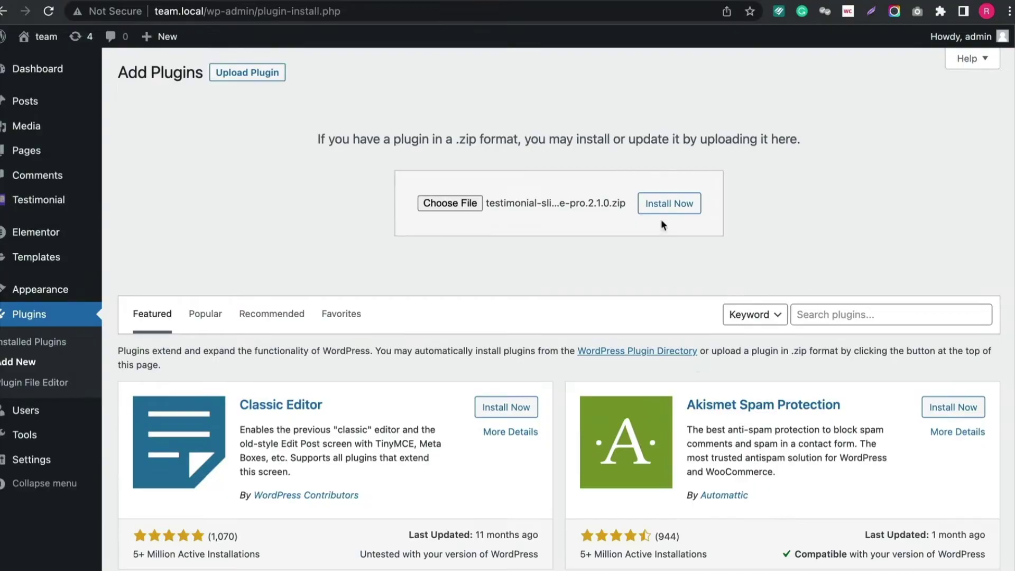
click(658, 211)
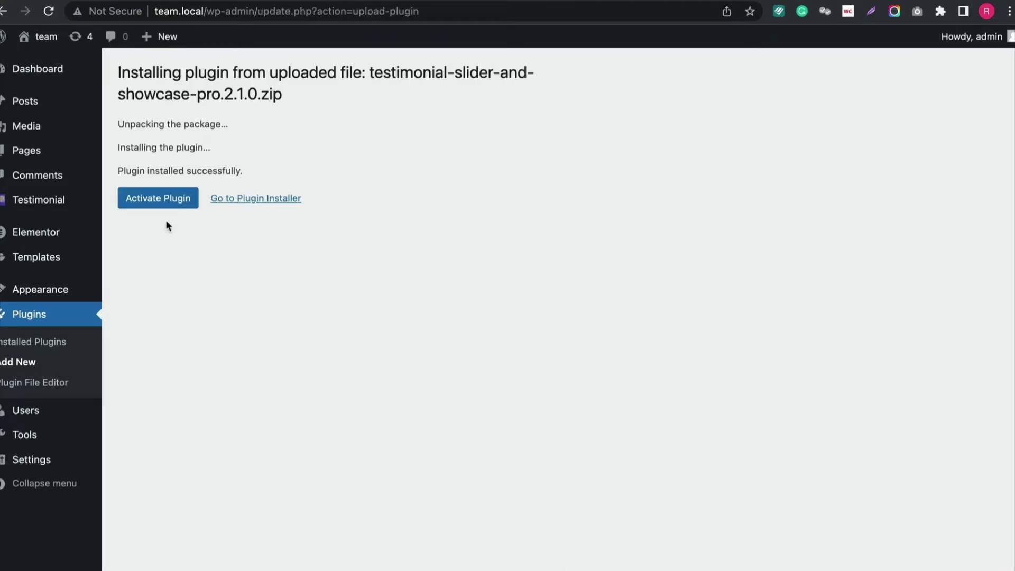
click(157, 203)
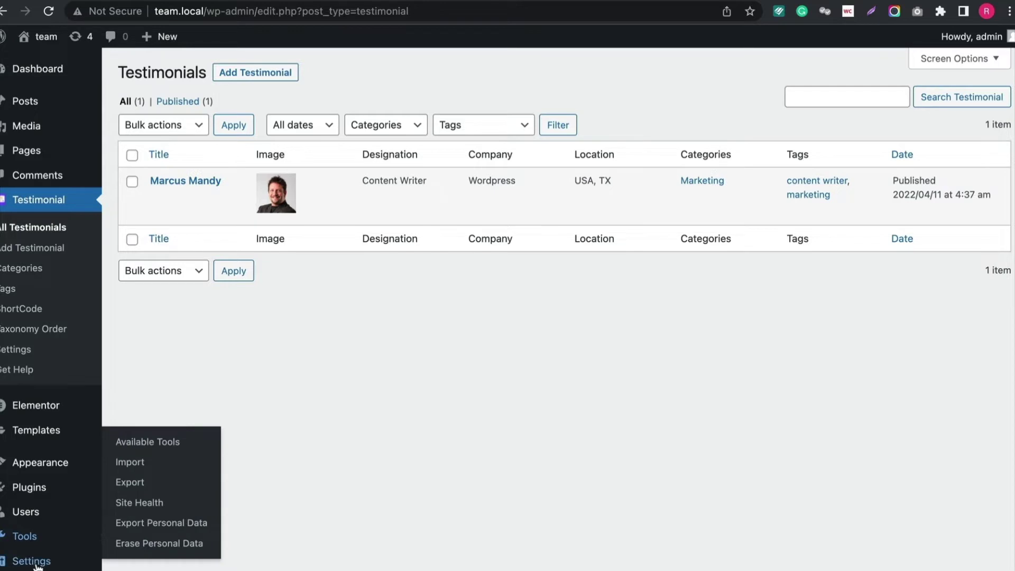
Step: In Settings > Permalinks, keep Post name selected and save the changes
mouse_move(37, 565)
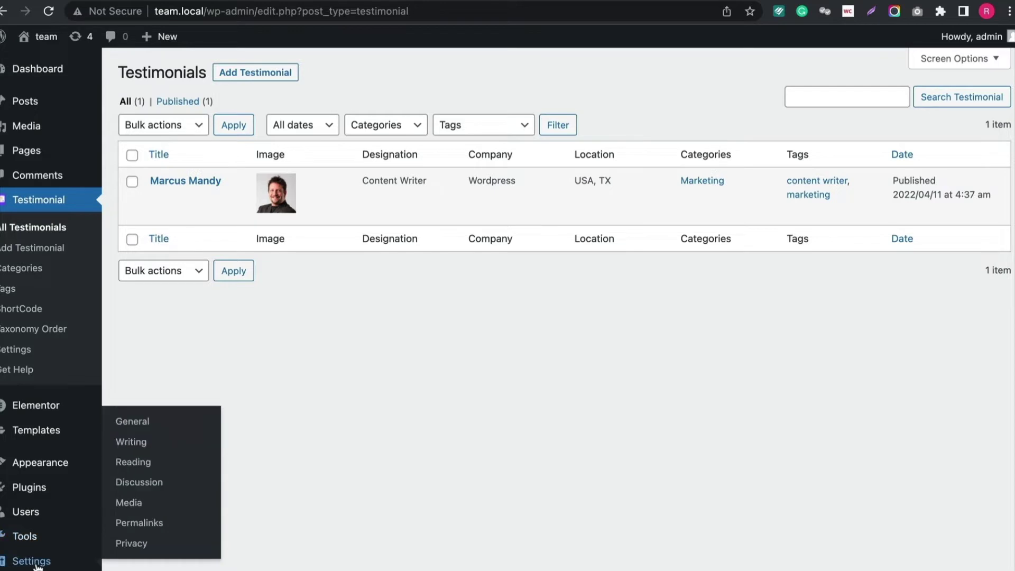
click(155, 529)
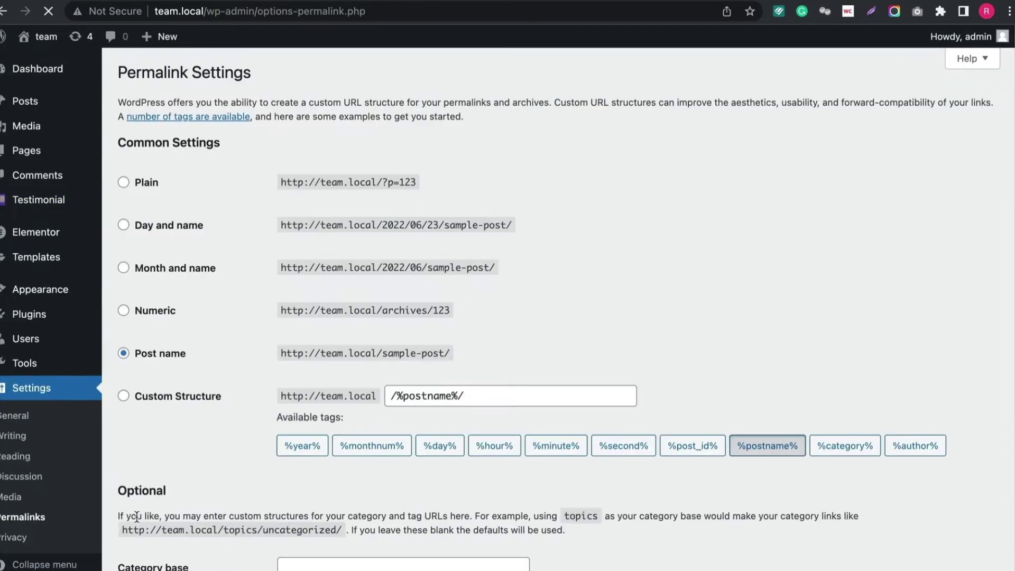
scroll(524, 209, down, 3)
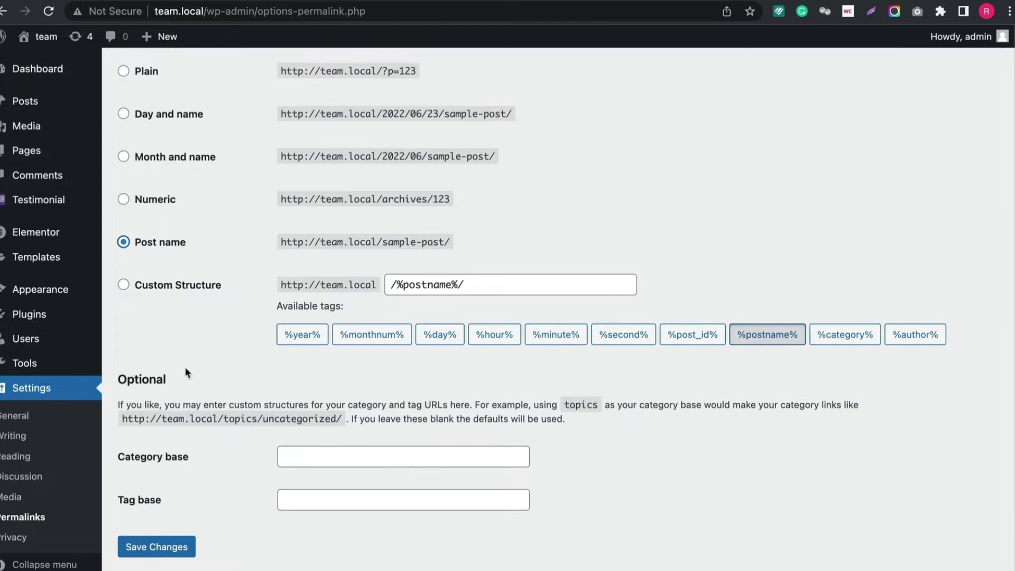
click(151, 551)
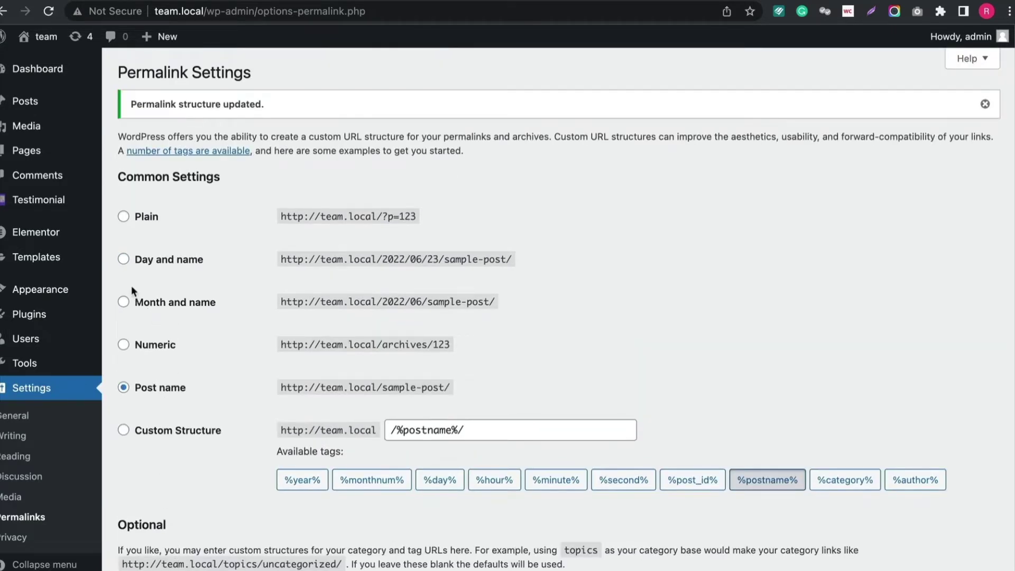
mouse_move(63, 200)
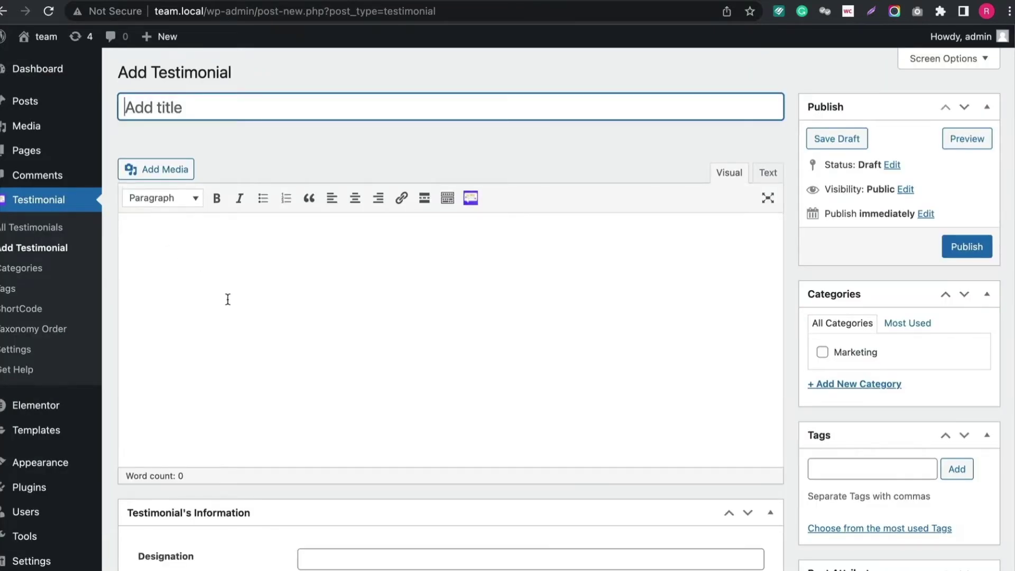
Step: Enter the author's name as the title and paste the Lorem Ipsum paragraph as the body
text(Richard)
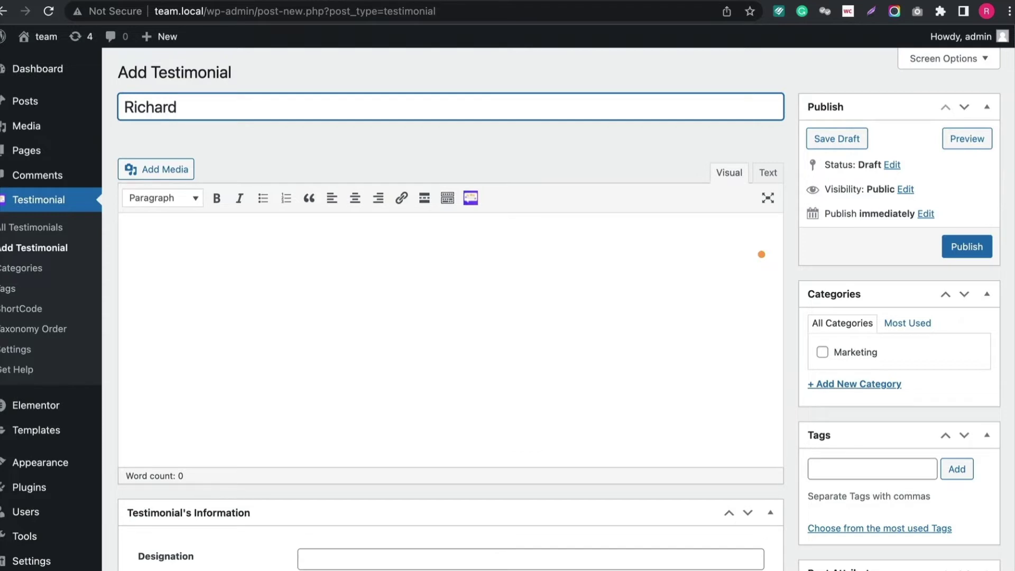
text( Ben)
click(351, 269)
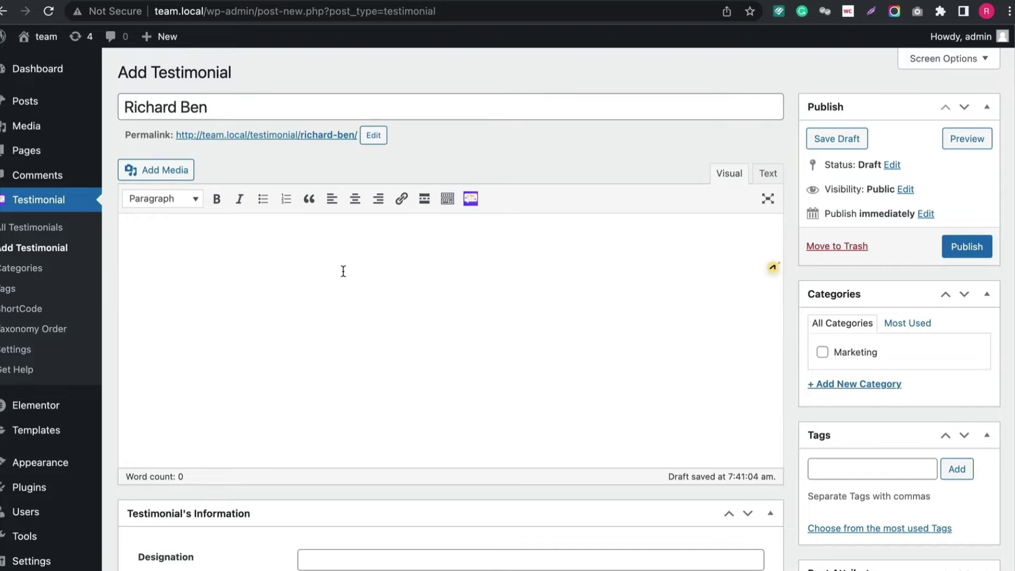
text(Lorem Ipsum is simply dummy text of the printing and typesetting industry. Lorem Ipsum has been the industry's standard dummy text ever since the 1500s, when an unknown printer took a galley of type and scrambled it to make a type specimen book. It has survived not only five centuries, but also the leap into electronic typesetting, remaining essentially unchanged.)
scroll(395, 351, down, 1)
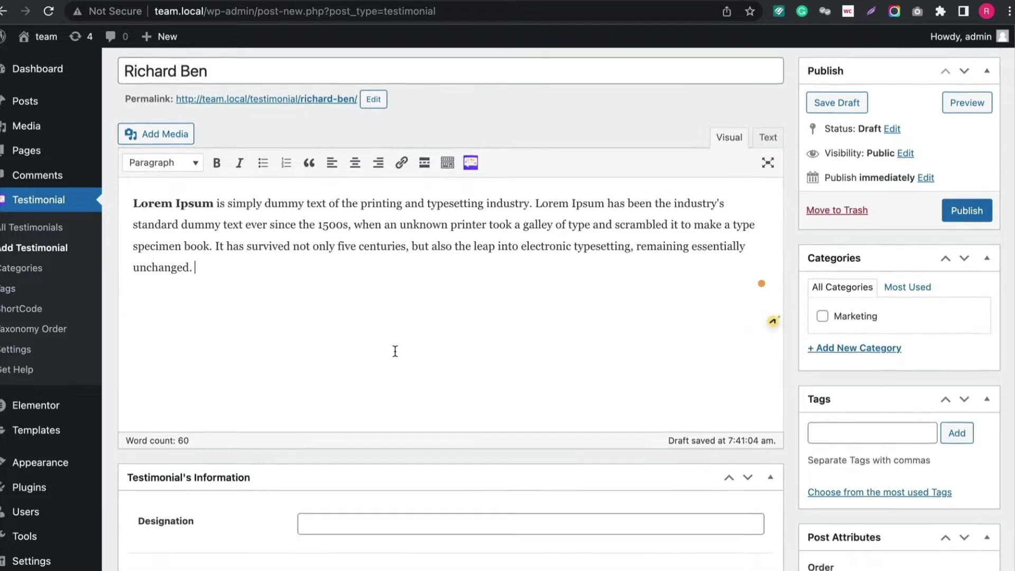
scroll(395, 351, down, 3)
Step: Set Designation to Web Developer, Company to Radius Theme and Location to New York
click(400, 421)
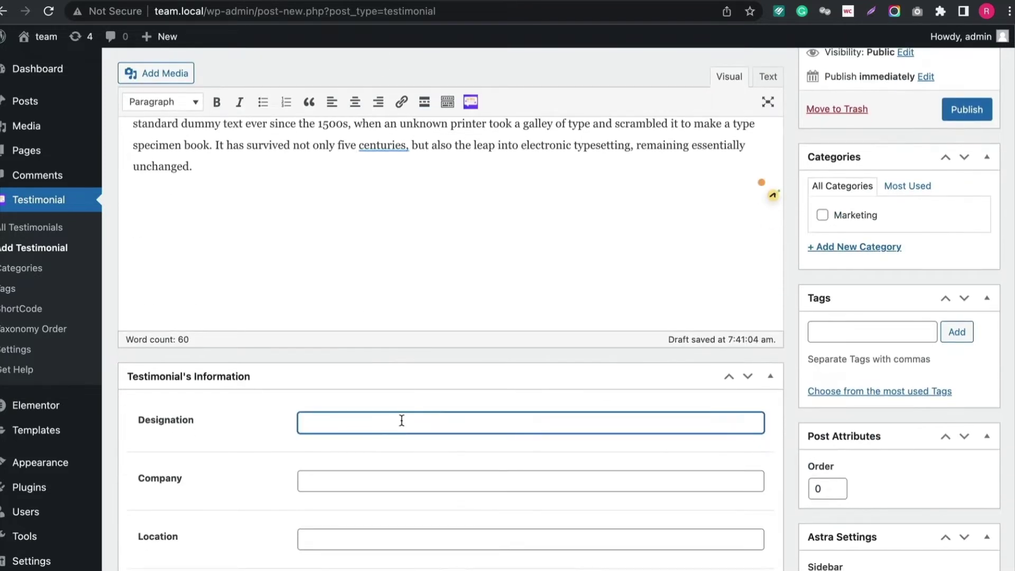
text(Web Deve)
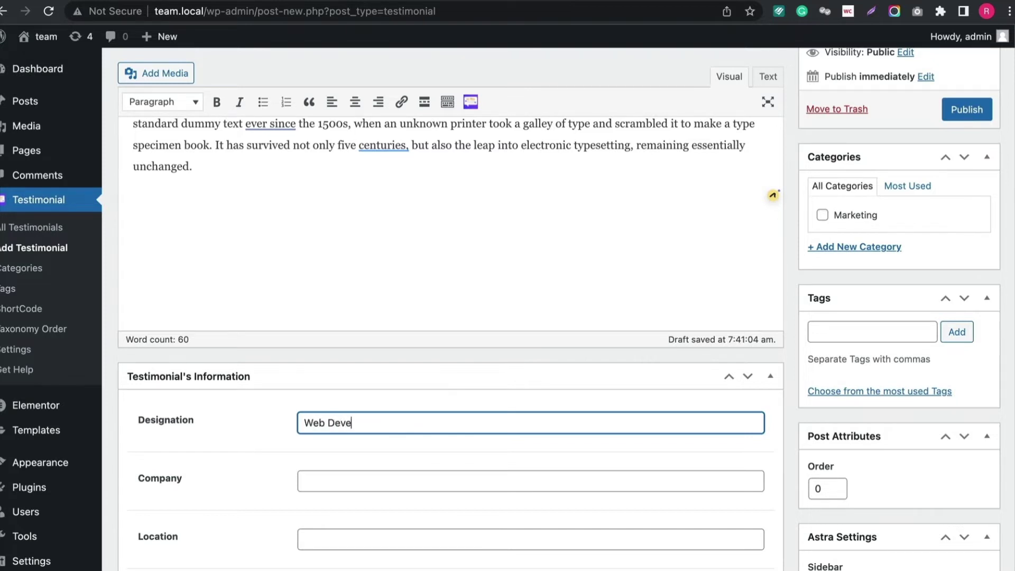
text(loper)
scroll(408, 481, down, 1)
click(389, 450)
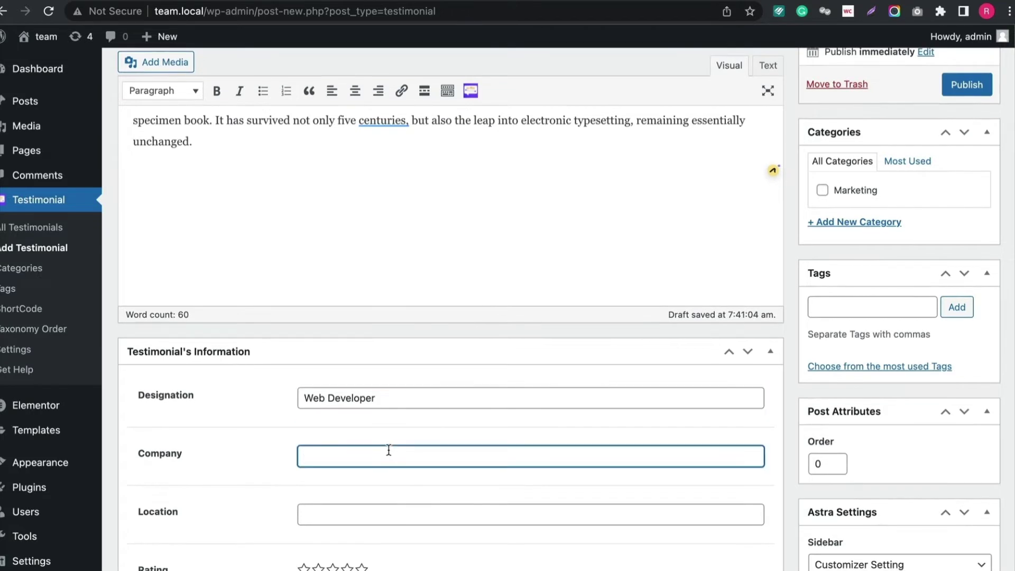
text(Radius Theme)
scroll(374, 483, down, 1)
click(374, 483)
text(New York)
scroll(367, 453, down, 5)
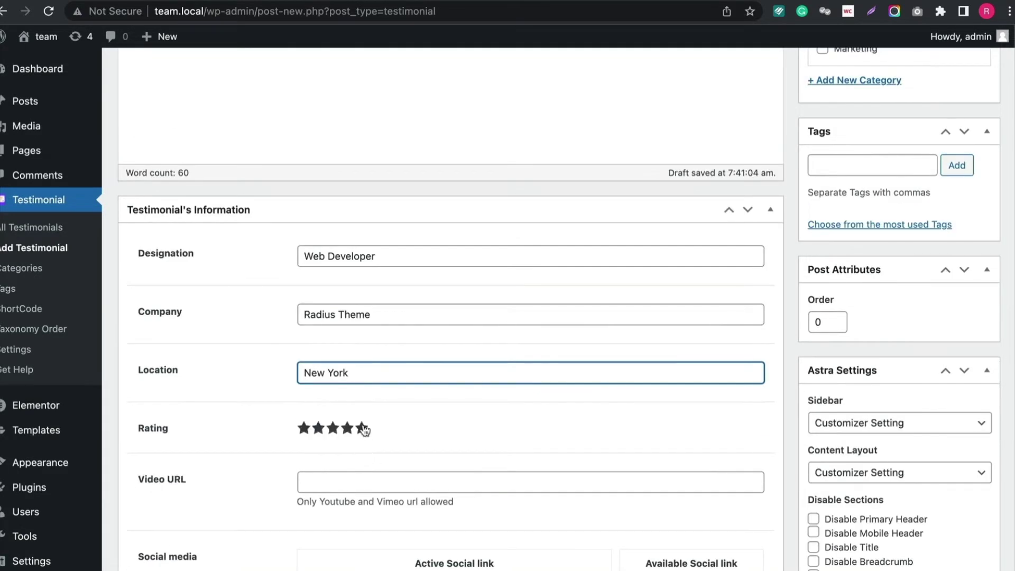
Step: Give a five-star rating, paste the YouTube link as Video URL, and activate Facebook
click(362, 429)
click(329, 484)
scroll(329, 485, down, 3)
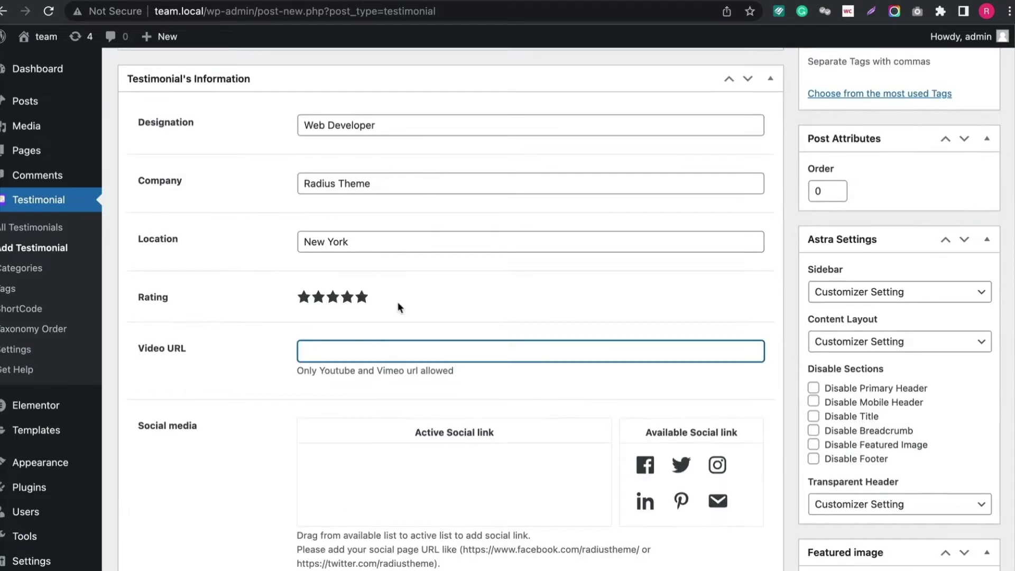
right_click(393, 356)
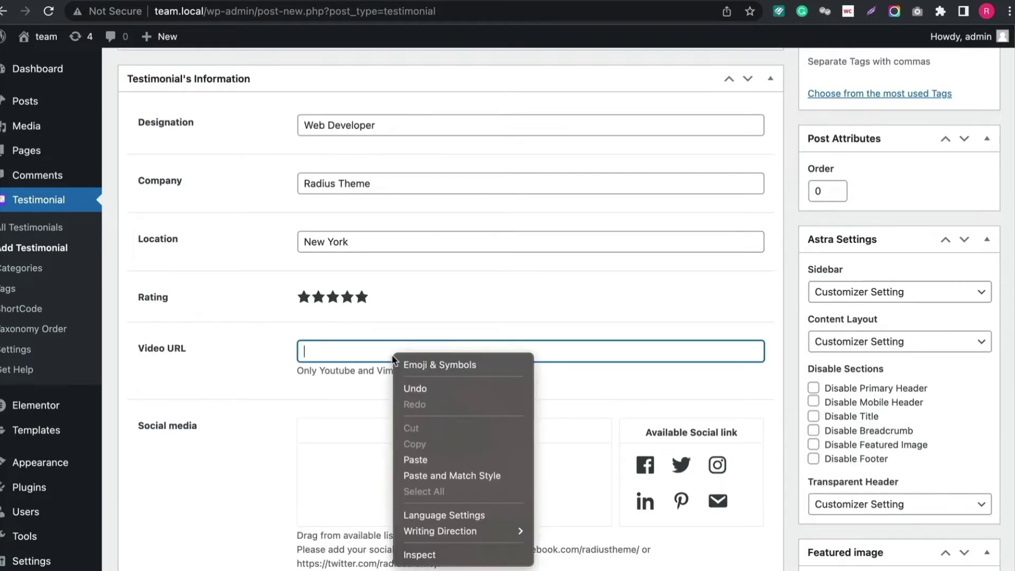
click(414, 456)
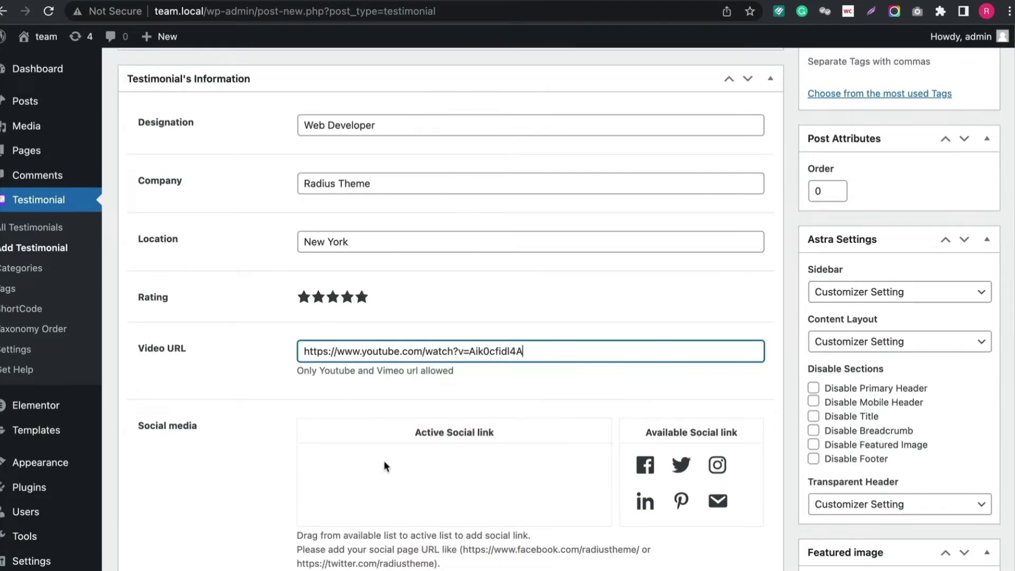
scroll(384, 461, down, 1)
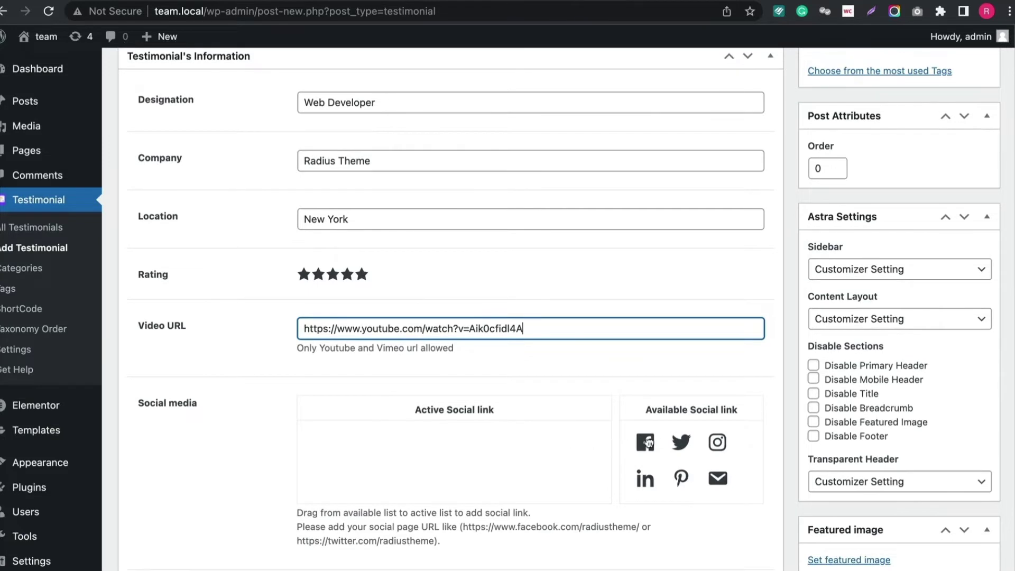
drag(646, 443, 461, 442)
Step: Fill in the Facebook profile link and create the new Web Developer category
click(468, 437)
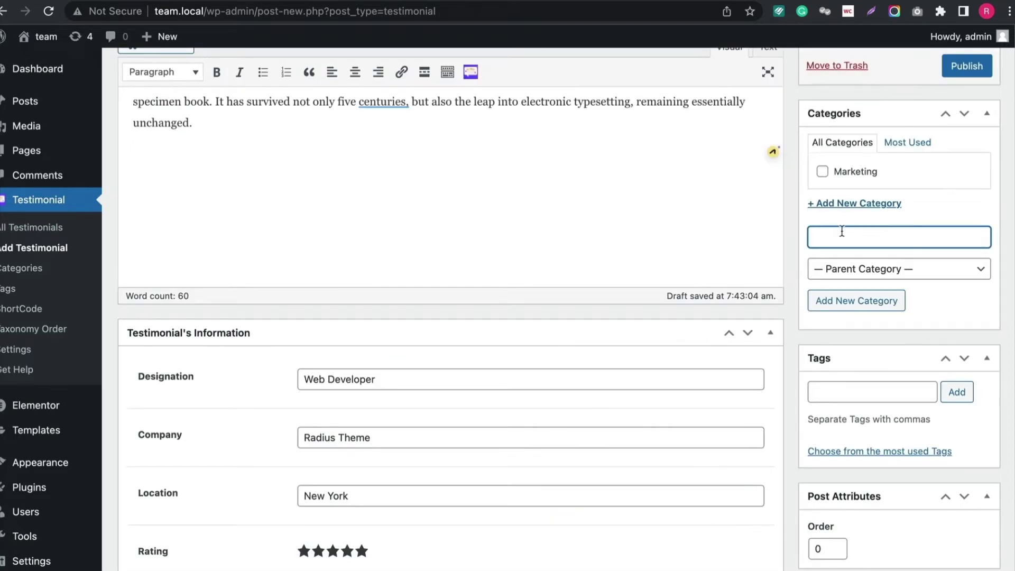
text(Web Developer)
click(857, 301)
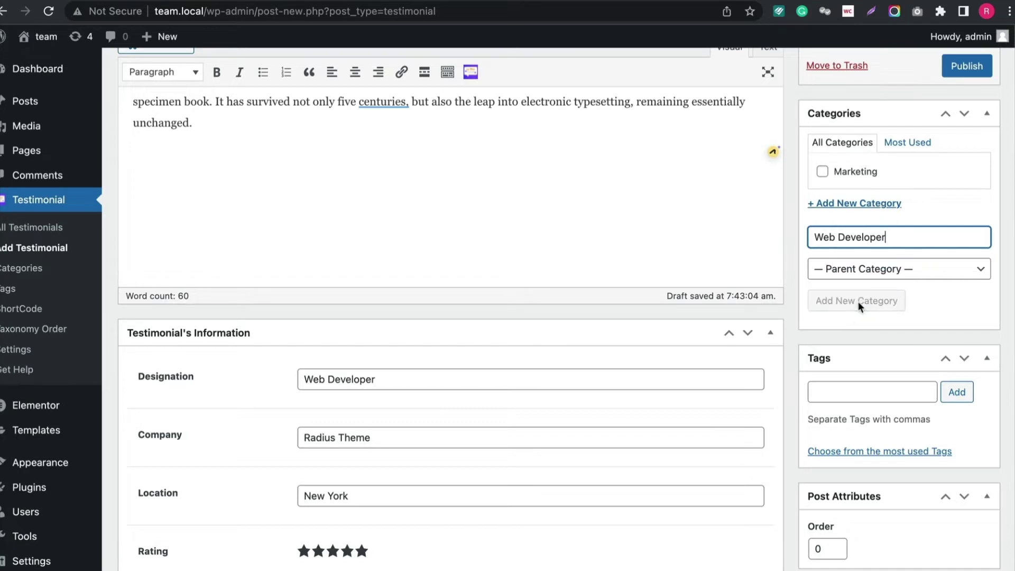
Step: Add the tag 'developer' and set the team1 photo as the featured image
click(853, 409)
text(developer)
scroll(852, 420, down, 5)
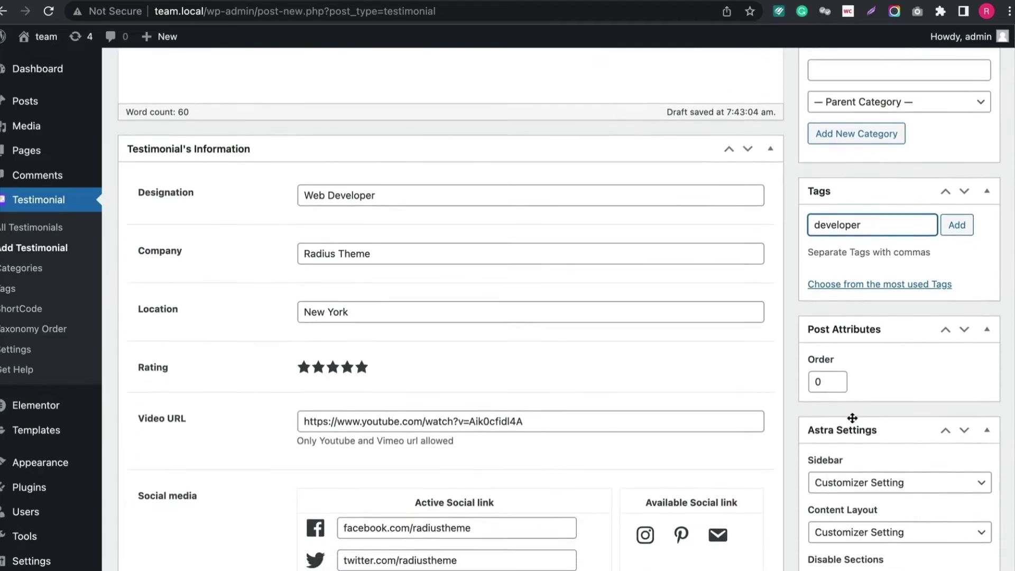
scroll(855, 421, down, 6)
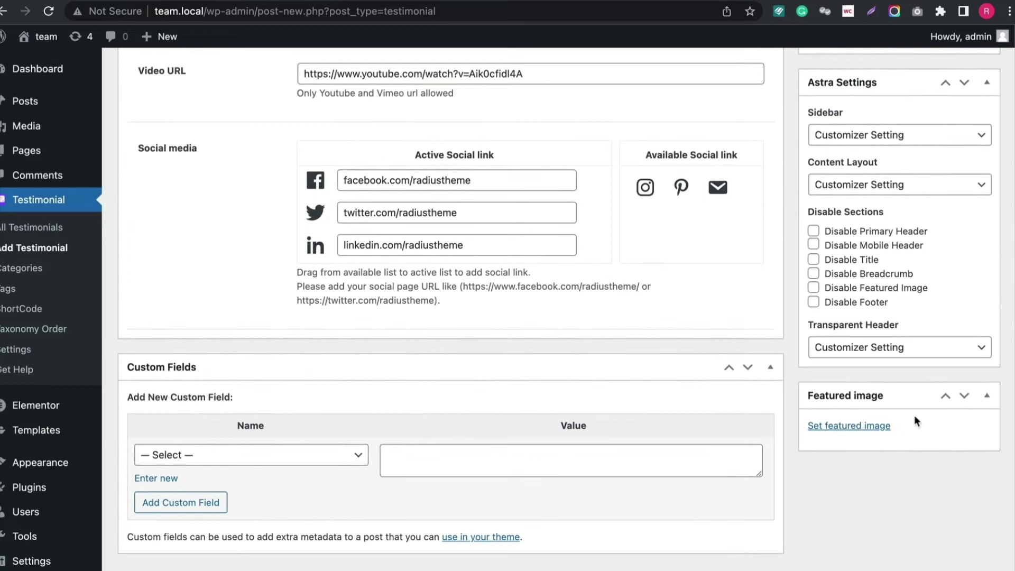
click(829, 427)
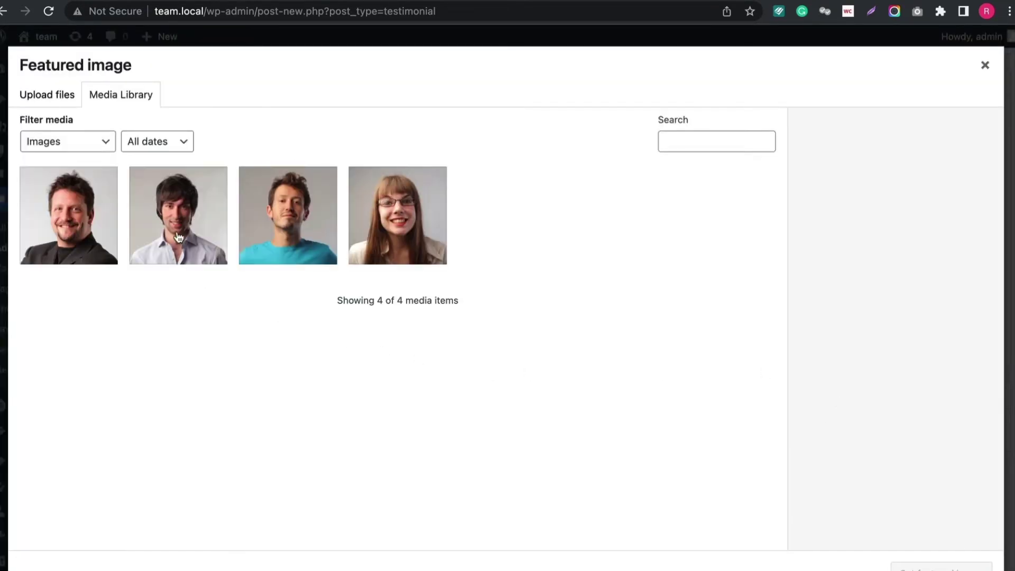
click(179, 236)
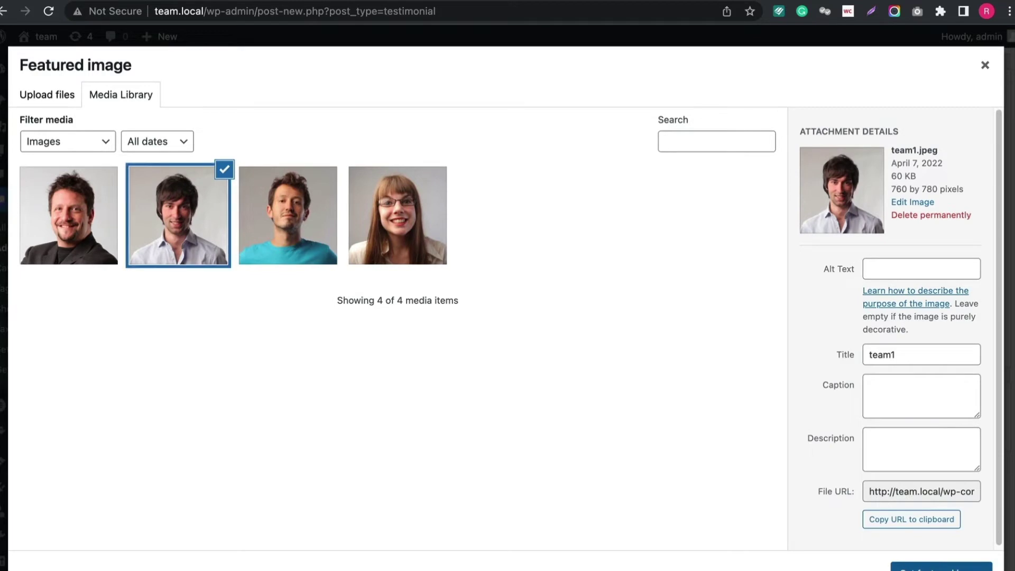
click(933, 567)
Step: Publish the testimonial
scroll(914, 390, up, 2)
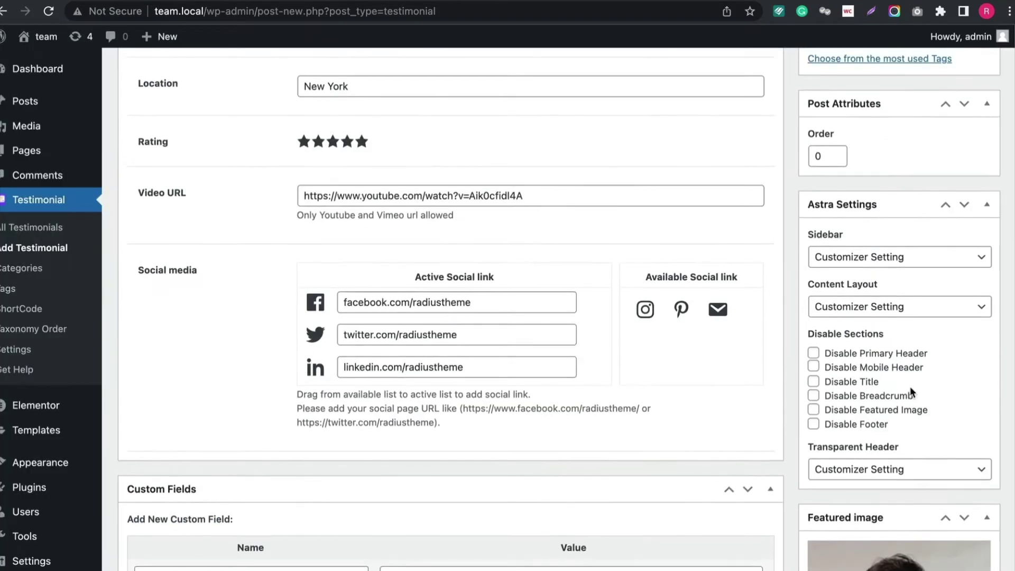
scroll(909, 389, down, 4)
scroll(908, 389, up, 13)
scroll(909, 387, up, 2)
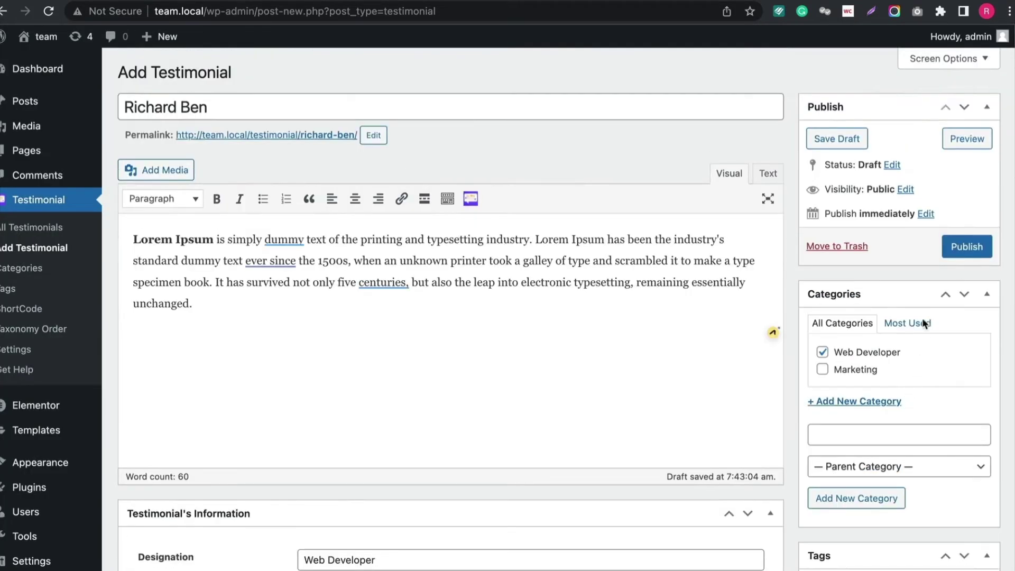
click(964, 252)
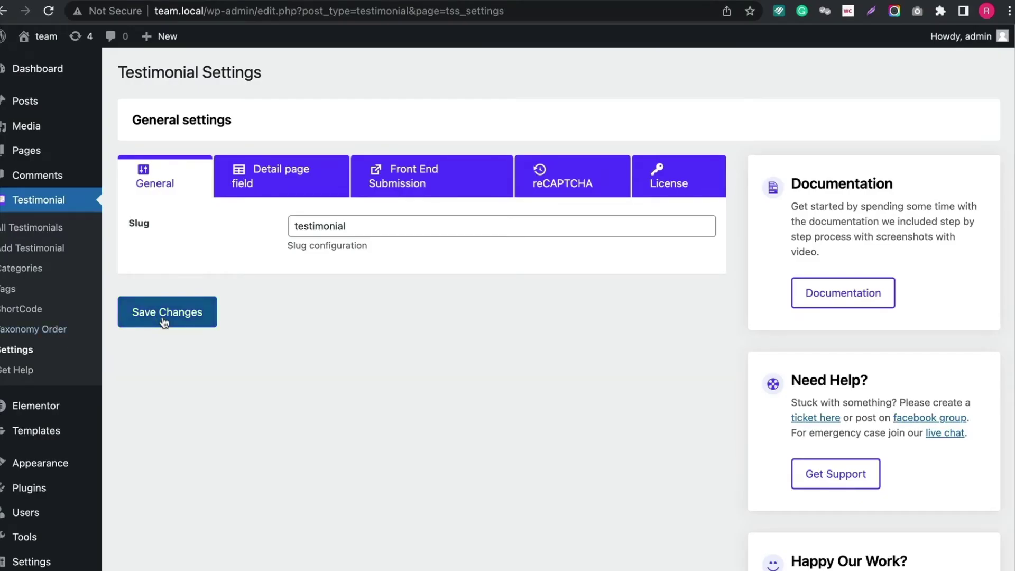
Step: On the Detail page field tab, enable Author, Image, Testimonial, Designation, Company, Location, Rating, Video, Social media and Share
click(246, 185)
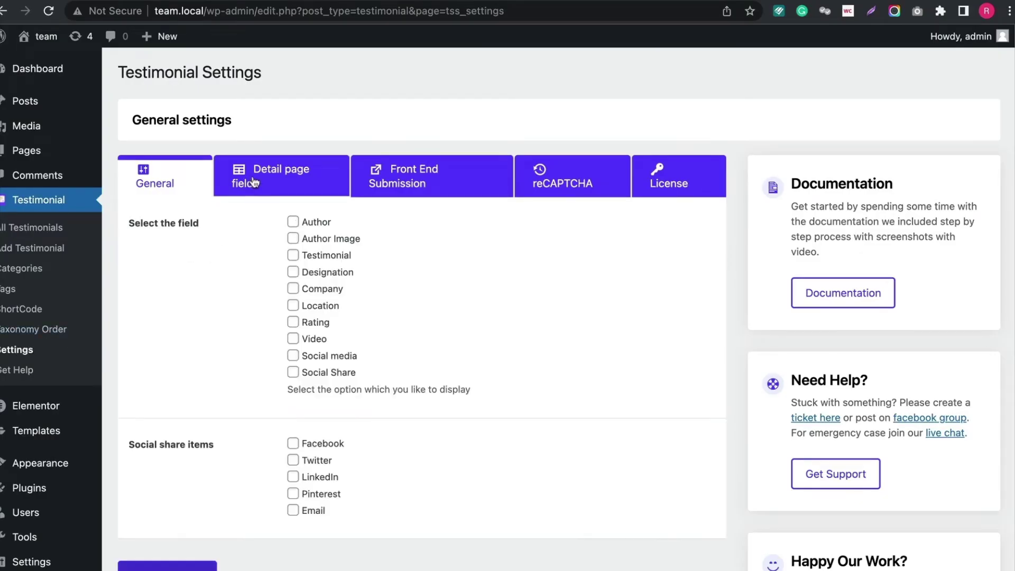
click(293, 222)
click(293, 239)
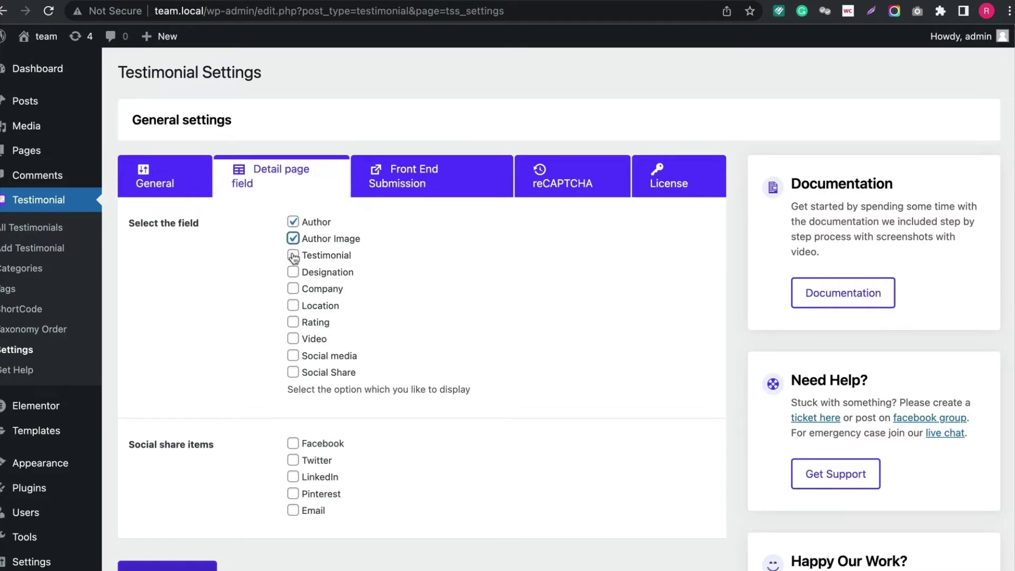
click(293, 255)
click(293, 272)
click(293, 289)
click(293, 306)
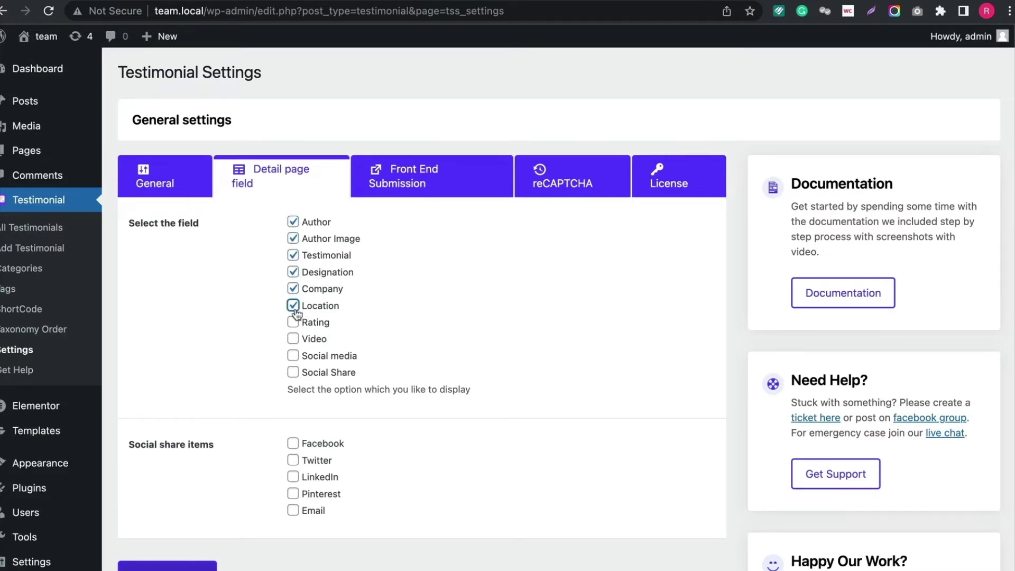
click(293, 322)
click(293, 339)
click(293, 356)
click(293, 373)
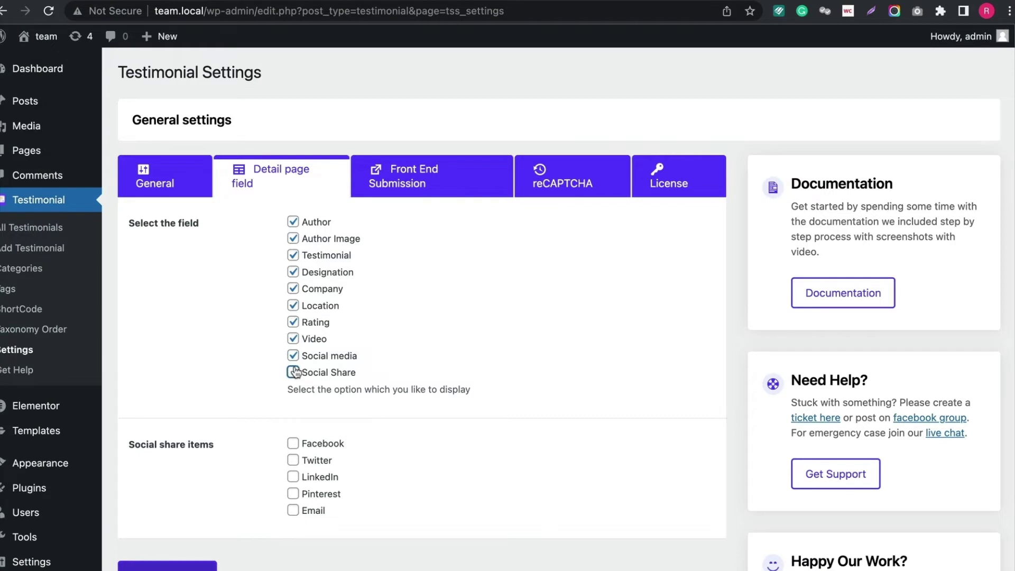
Step: Include Facebook, Twitter, LinkedIn and Email as social share items
click(293, 444)
click(293, 460)
click(293, 477)
click(294, 510)
Step: Enable Image and reCAPTCHA fields for front-end submissions
click(408, 196)
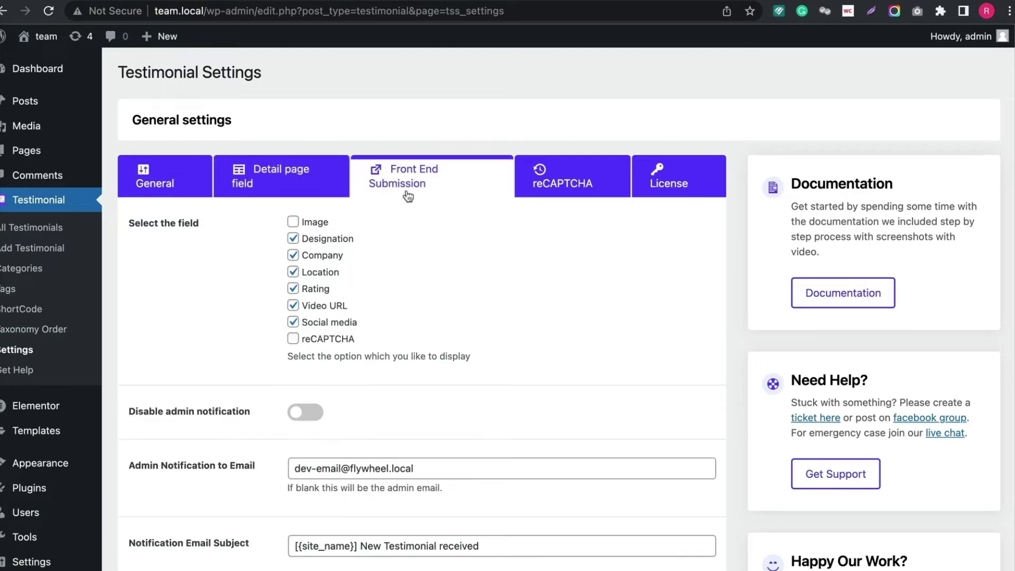
click(294, 222)
click(294, 339)
scroll(387, 326, down, 1)
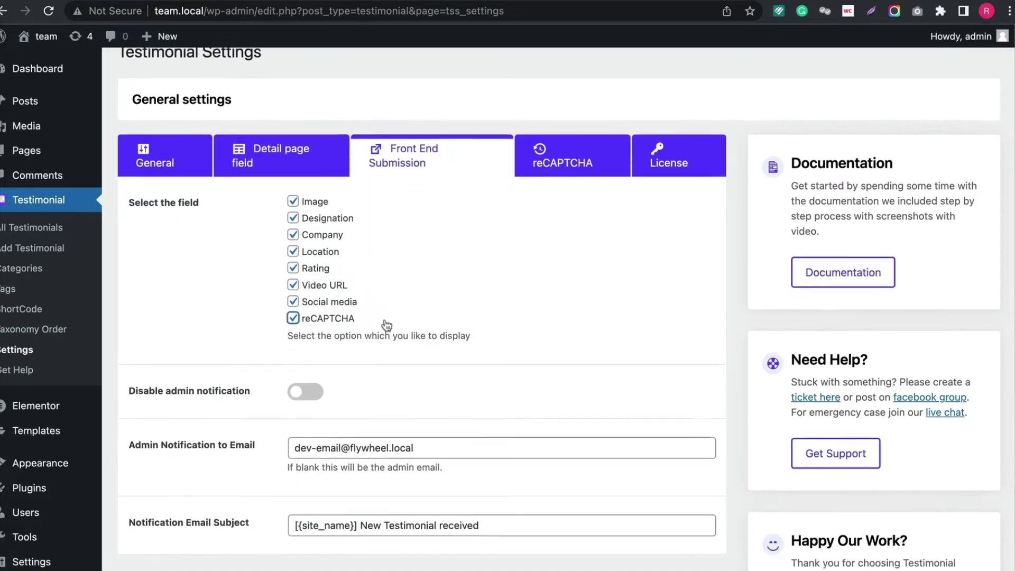
Step: Look over the reCAPTCHA key and license key fields, then save the testimonial settings
click(563, 158)
click(363, 283)
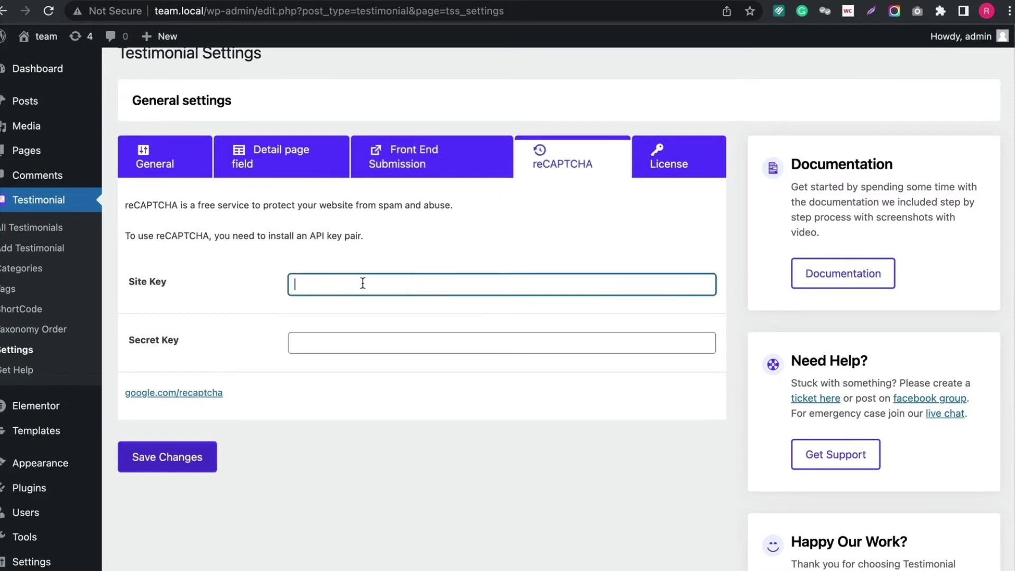
click(380, 345)
click(663, 163)
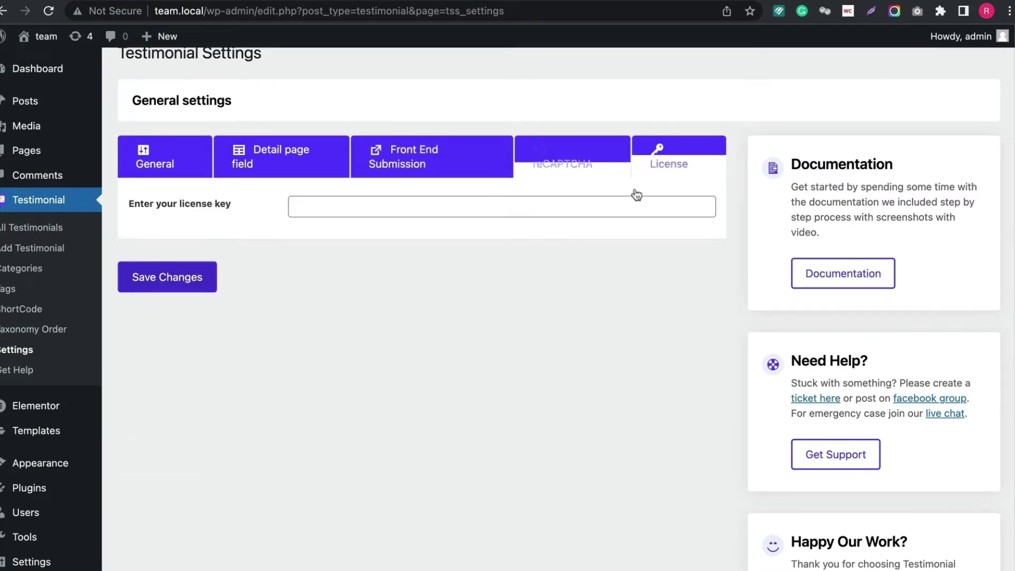
click(329, 207)
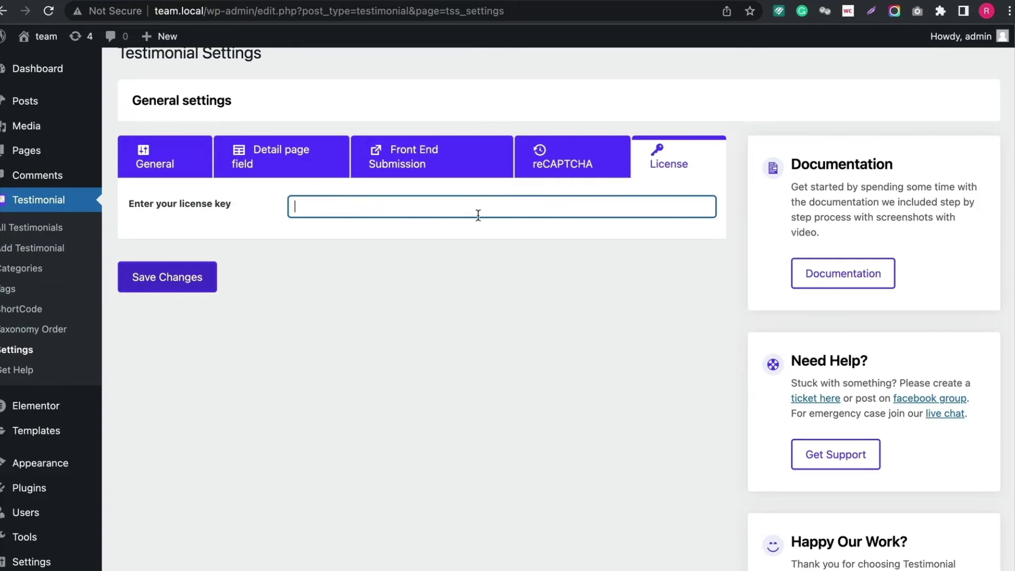
click(189, 288)
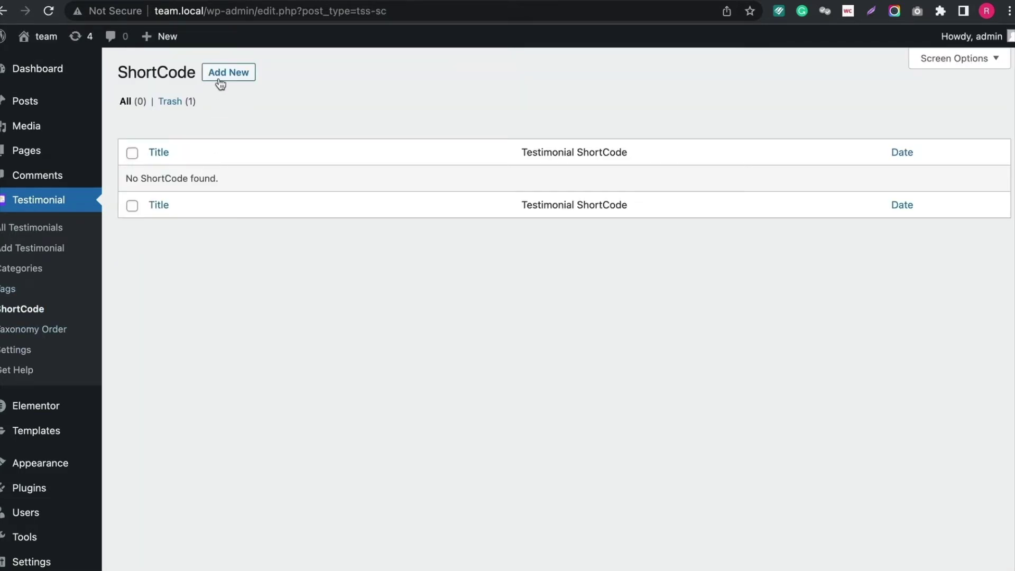
Step: Start a new testimonial shortcode using Layout 9
click(220, 80)
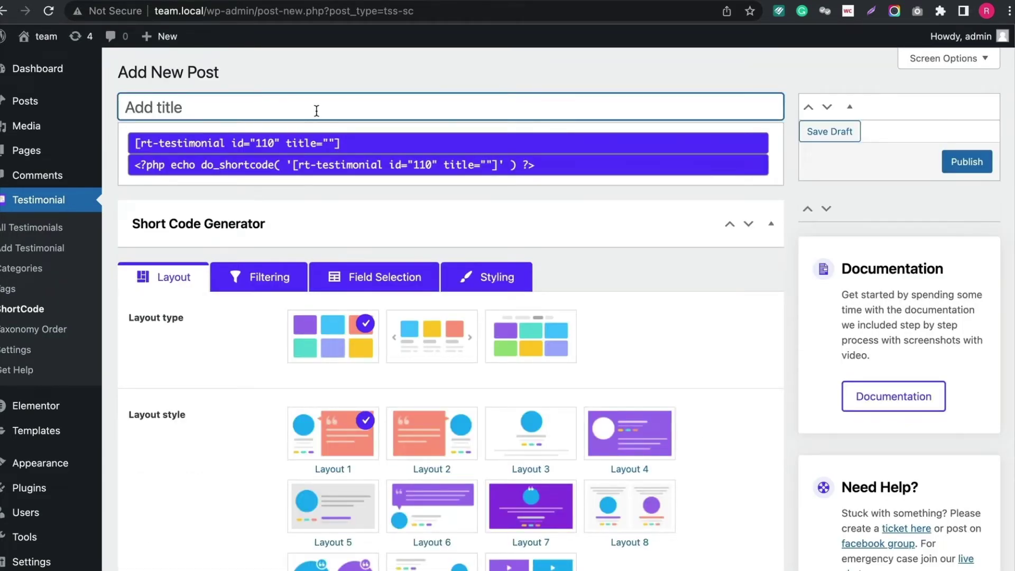
scroll(327, 185, down, 3)
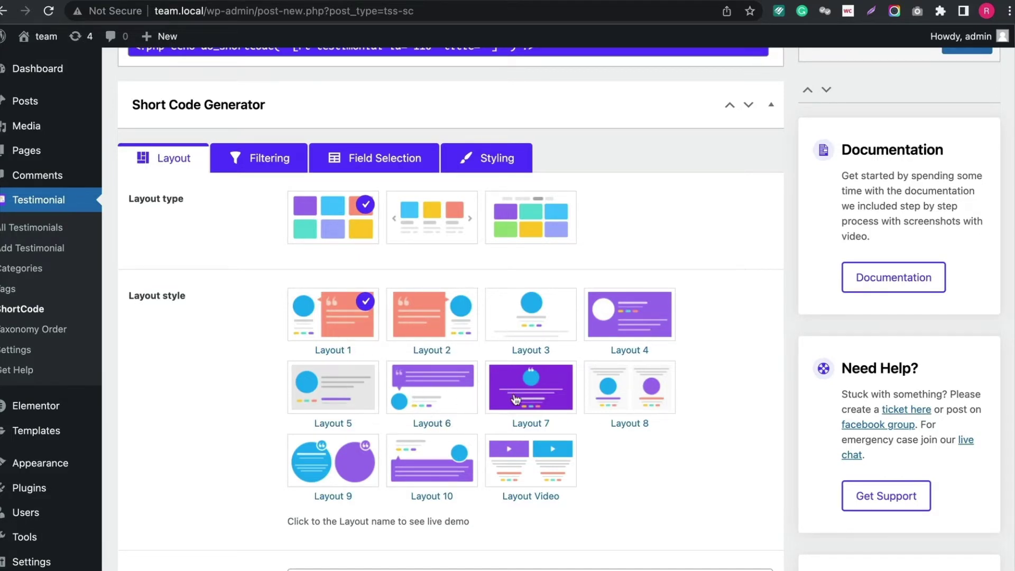
click(330, 458)
scroll(328, 363, down, 6)
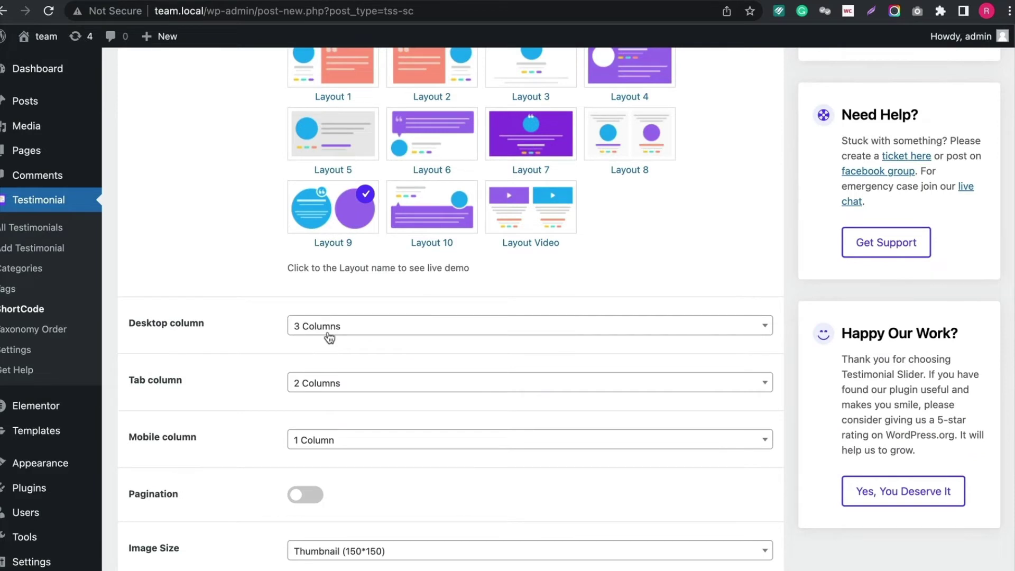
scroll(335, 354, down, 3)
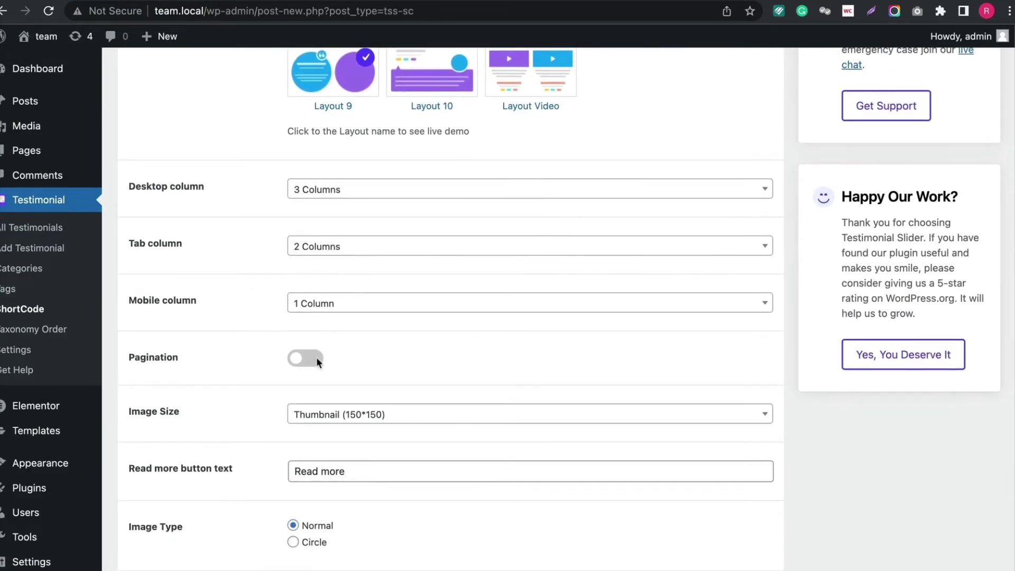
Step: Enable Ajax Number Pagination and set the testimonial Image Type to Circle
click(312, 360)
scroll(418, 342, down, 2)
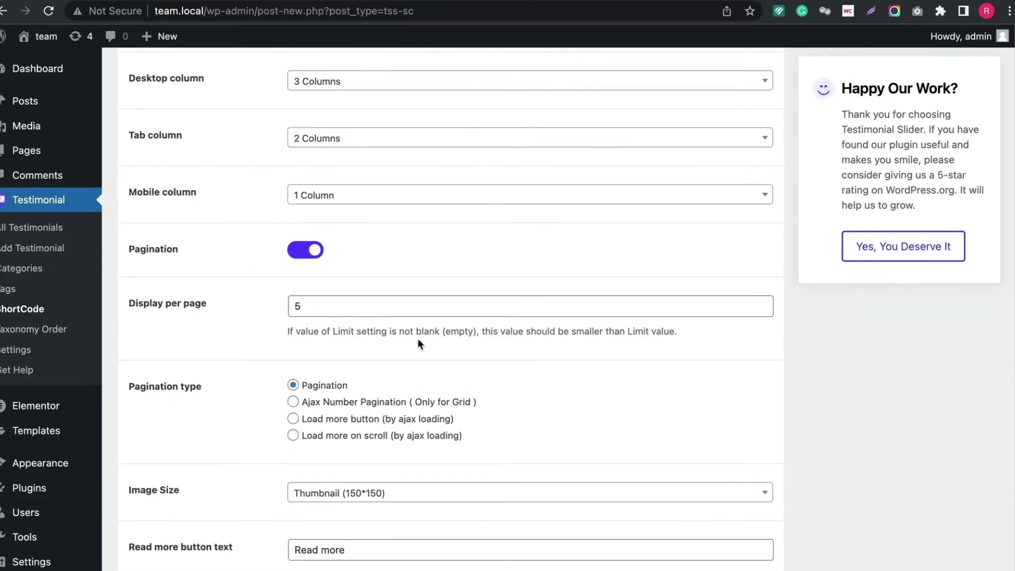
scroll(417, 341, down, 2)
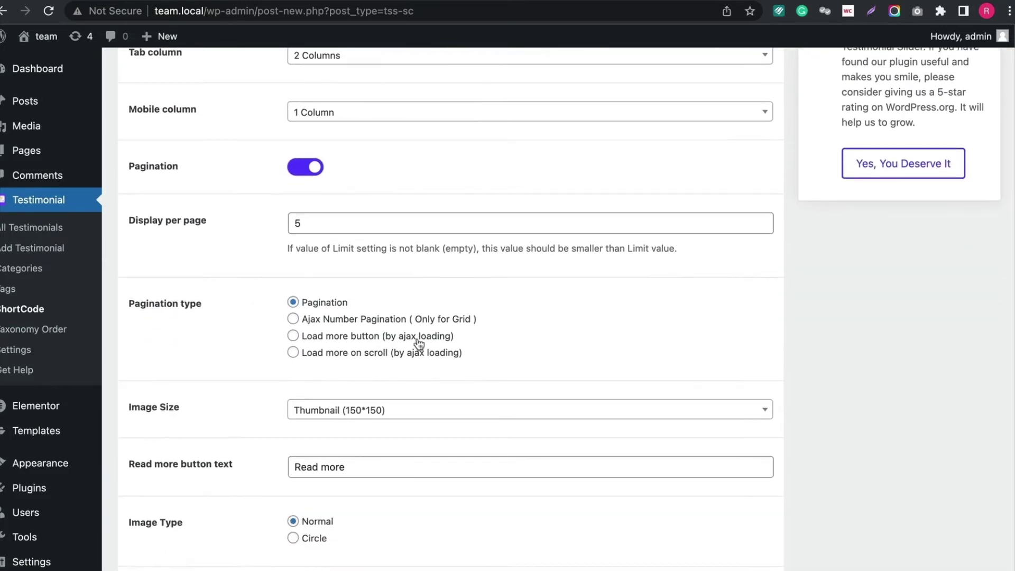
click(331, 325)
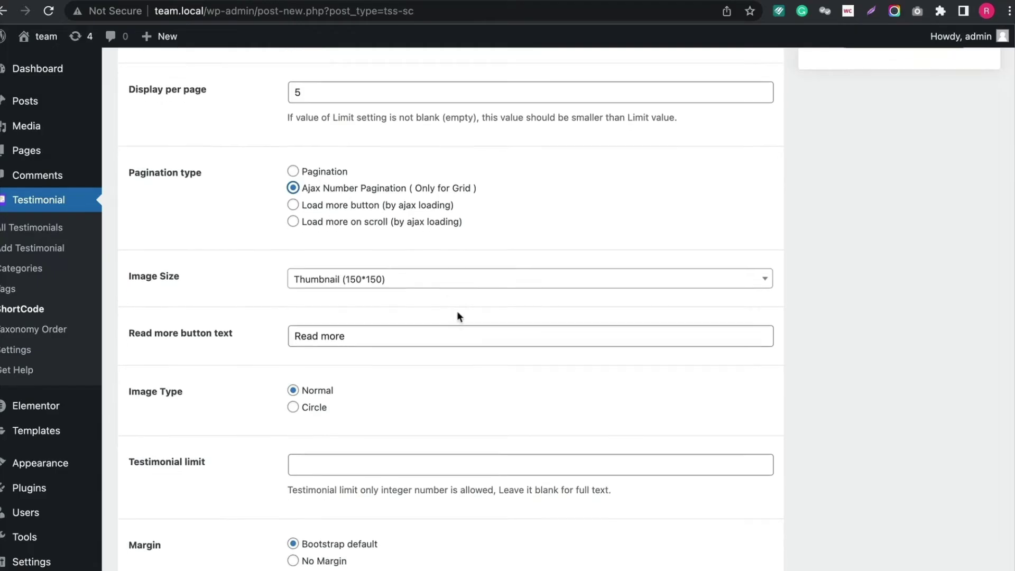
scroll(457, 311, down, 2)
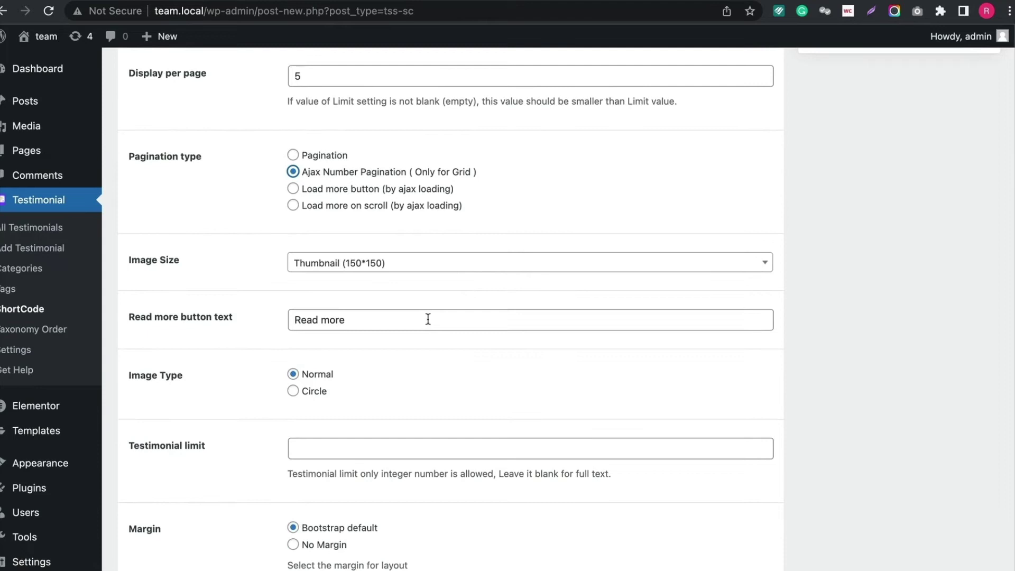
scroll(422, 322, down, 2)
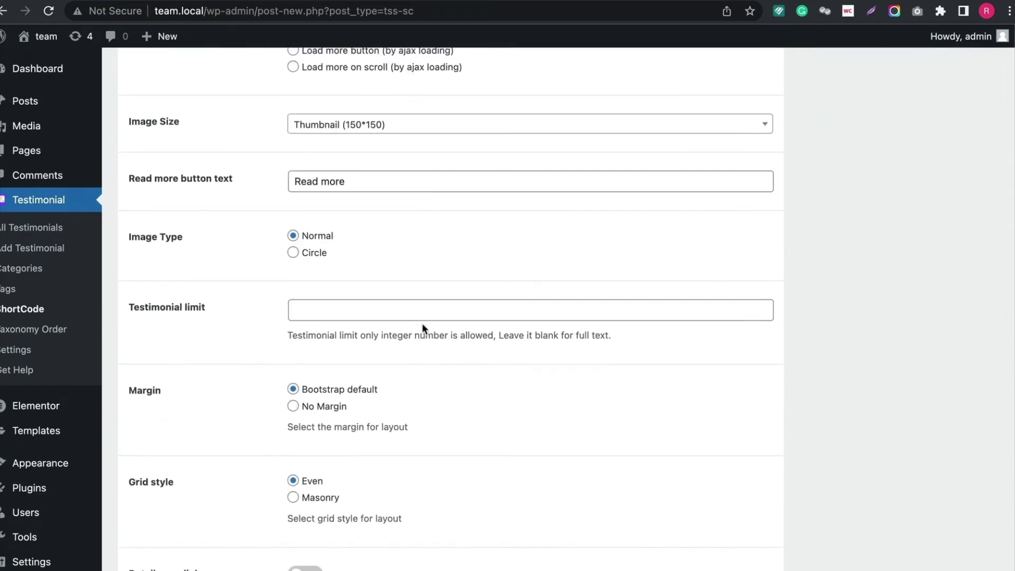
click(294, 250)
scroll(375, 260, down, 3)
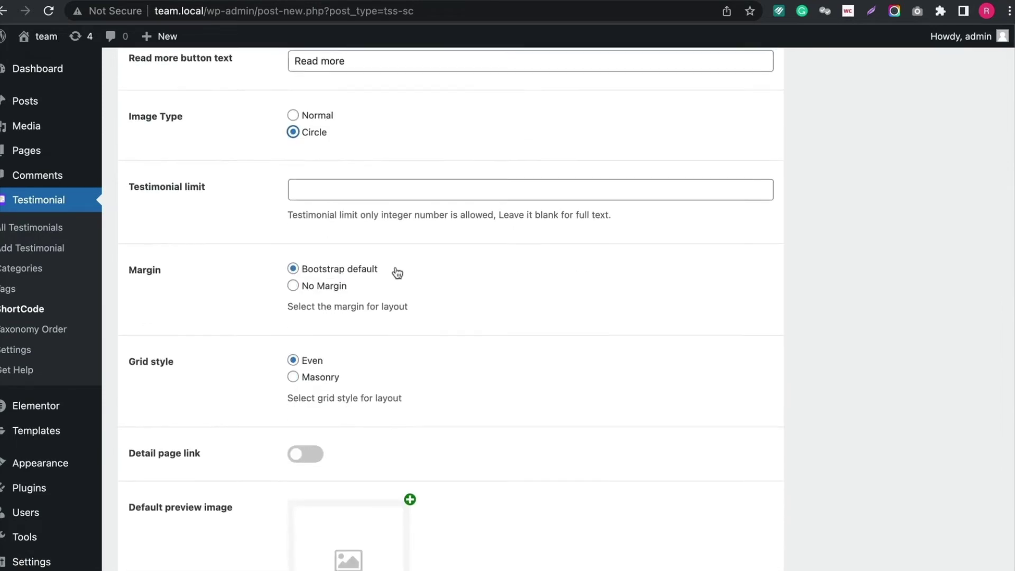
scroll(397, 273, down, 2)
Step: Filter the shortcode by the Marketing and Web Developer categories
click(351, 430)
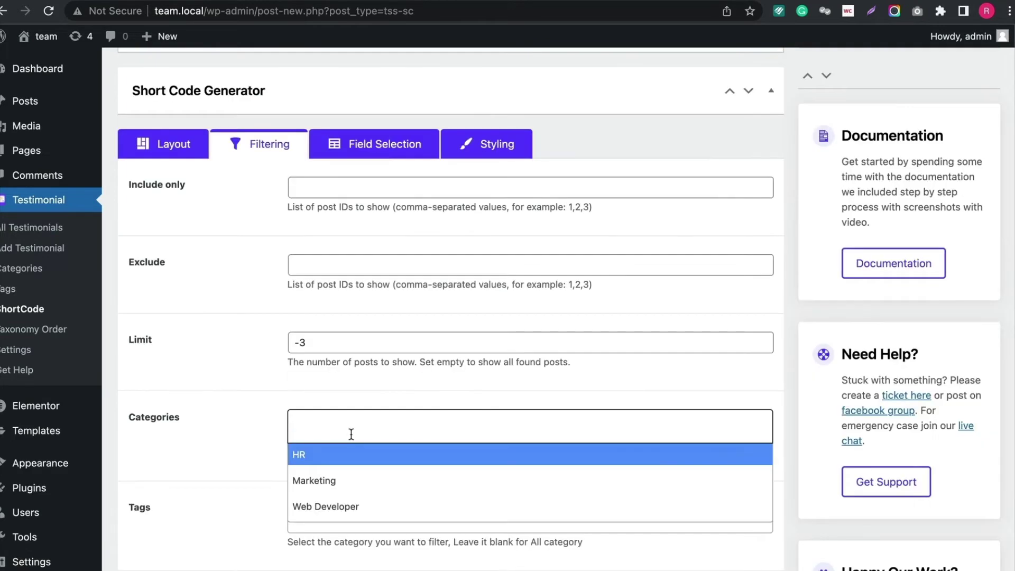
click(352, 480)
scroll(471, 436, down, 10)
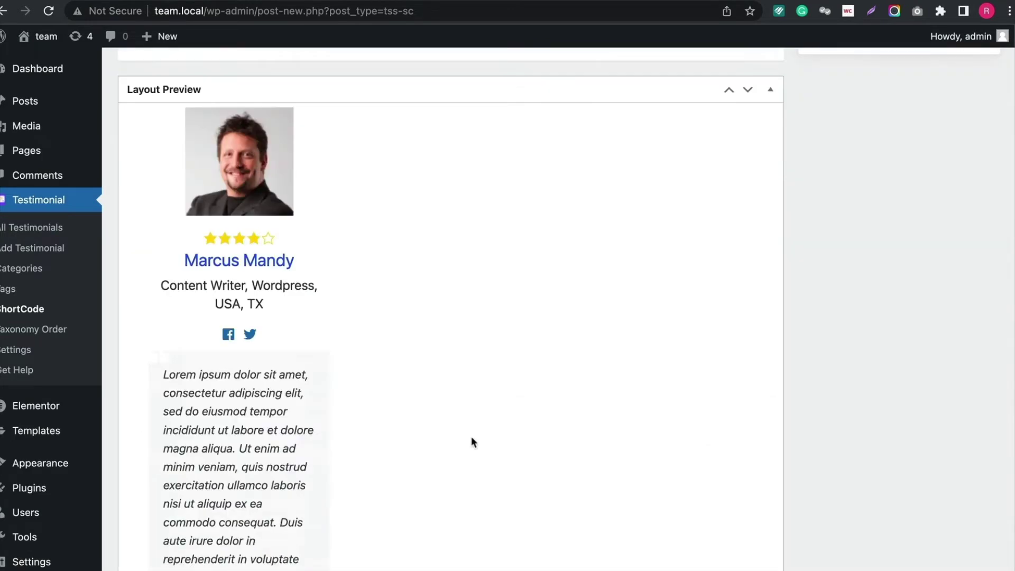
scroll(465, 436, up, 10)
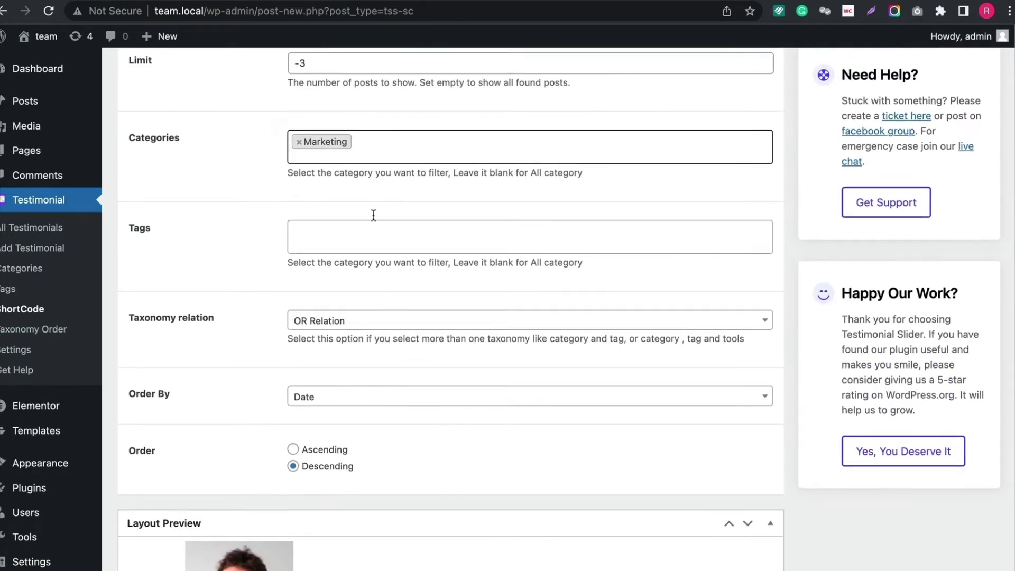
click(411, 145)
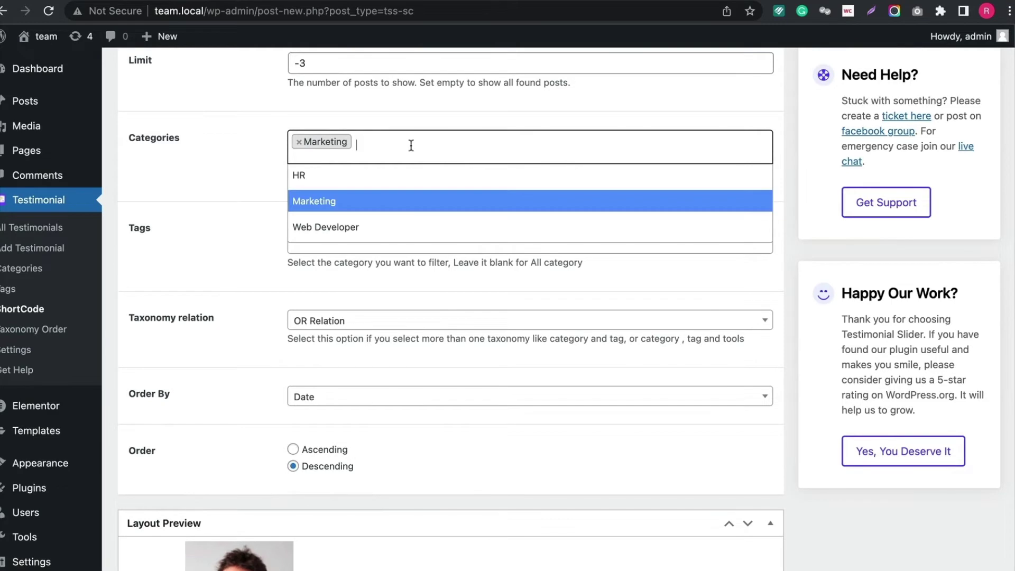
click(385, 227)
scroll(397, 317, down, 10)
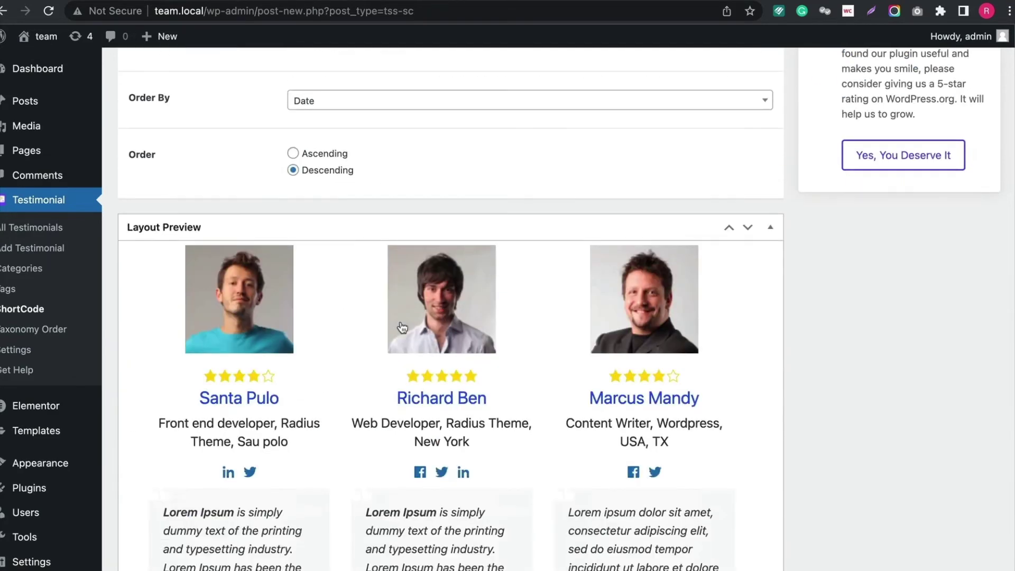
scroll(400, 317, up, 10)
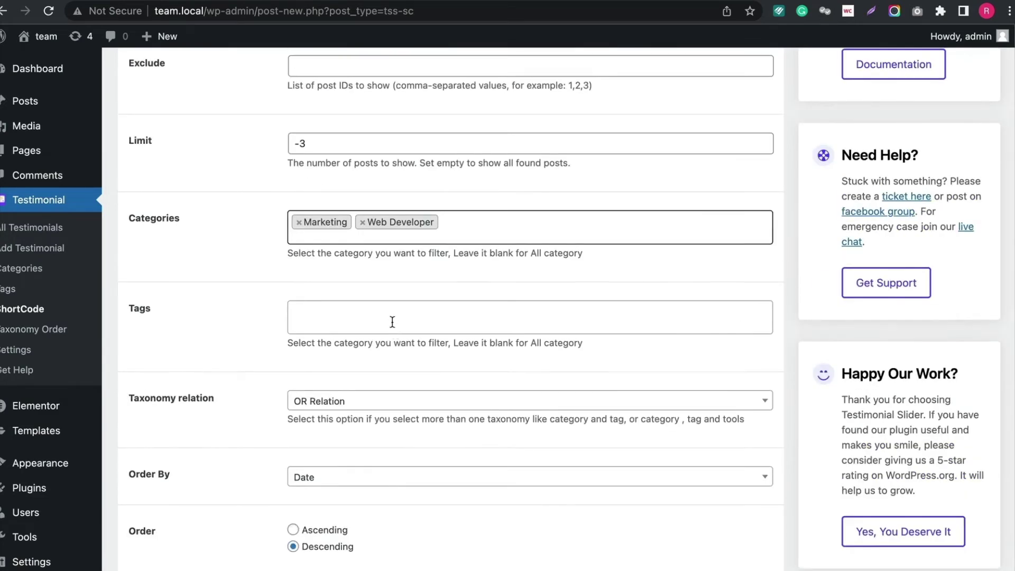
Step: Add the developer and hr tags to the shortcode's tag filter
click(391, 321)
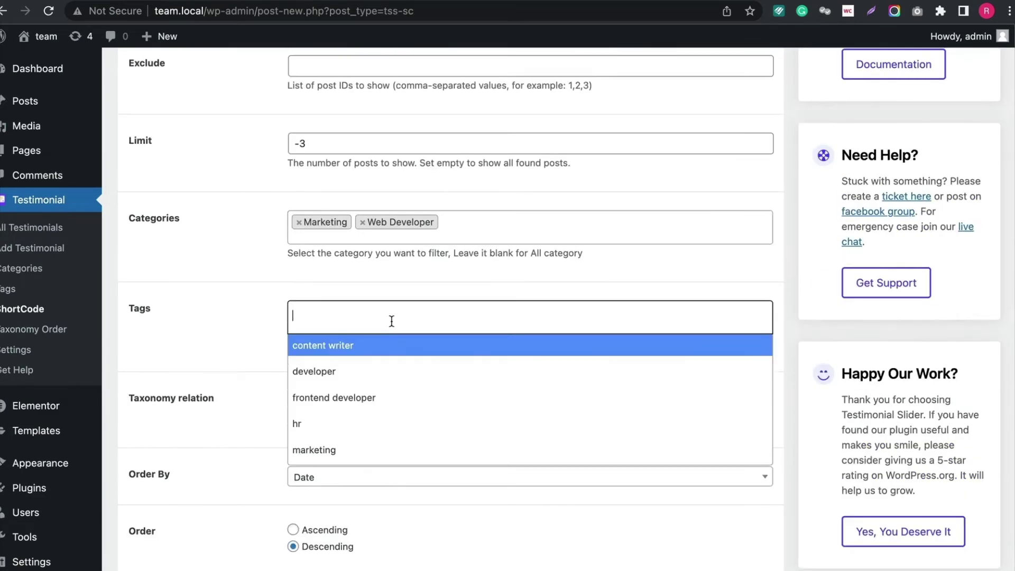
click(379, 372)
scroll(413, 346, down, 10)
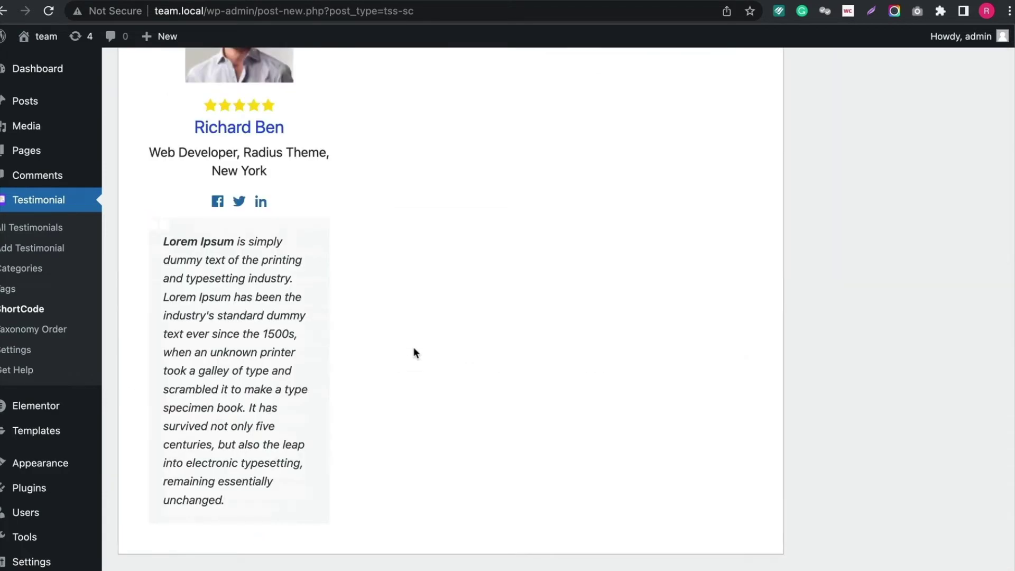
scroll(414, 347, up, 7)
scroll(414, 350, up, 2)
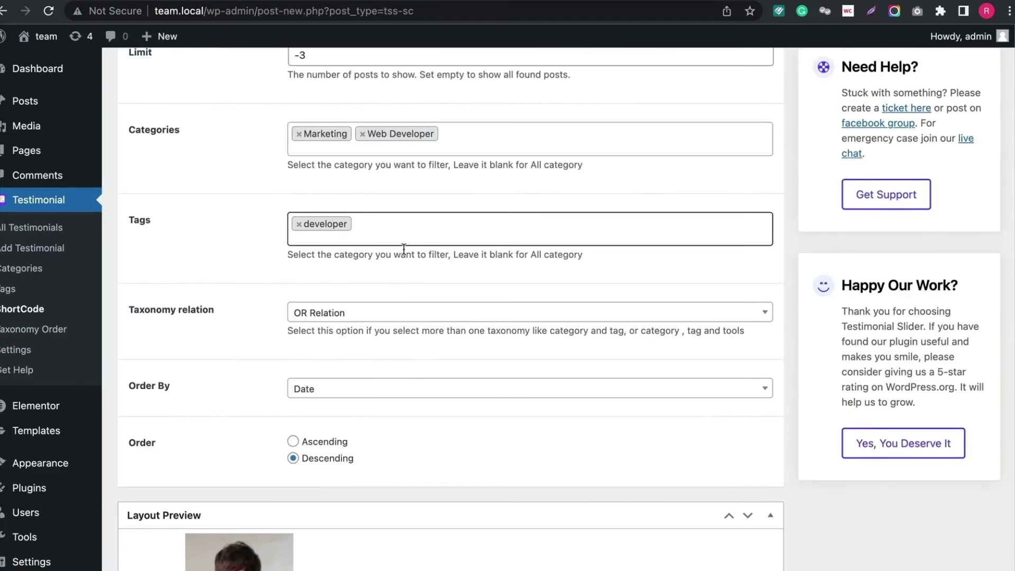
click(410, 233)
click(392, 334)
scroll(395, 322, down, 9)
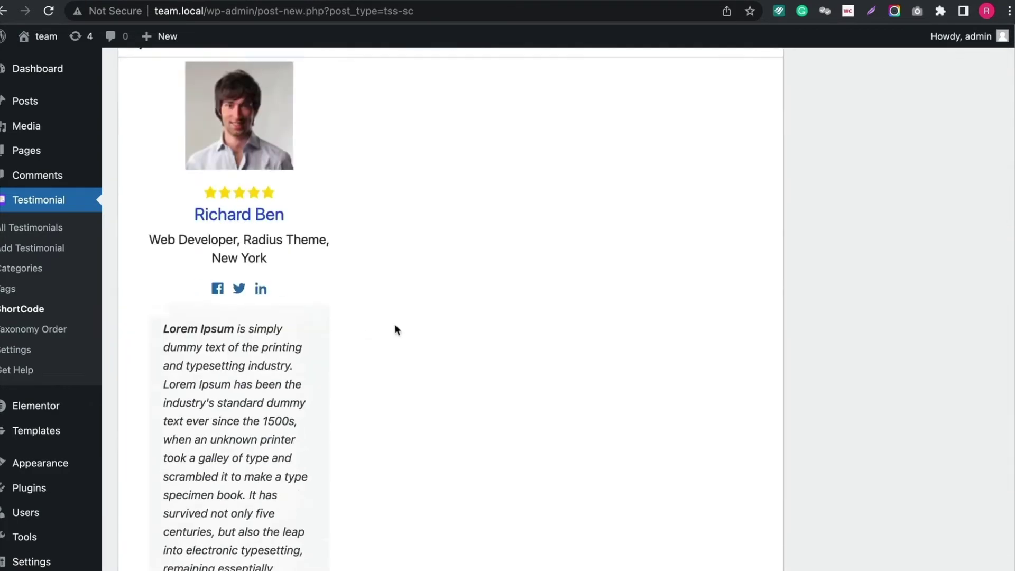
scroll(394, 321, up, 8)
Step: Publish the Grid layout shortcode
scroll(402, 323, up, 8)
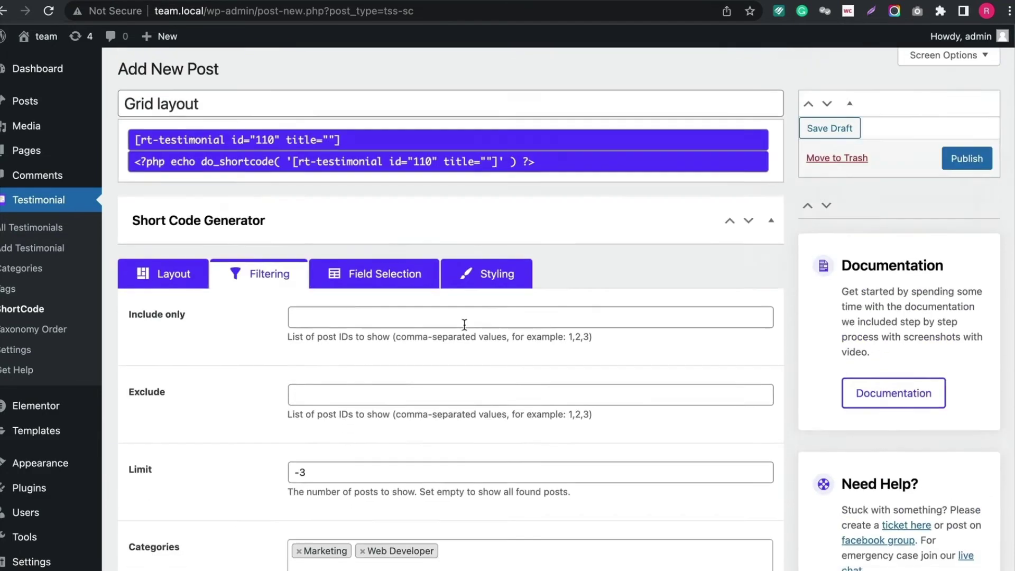
scroll(465, 323, down, 16)
scroll(462, 321, up, 18)
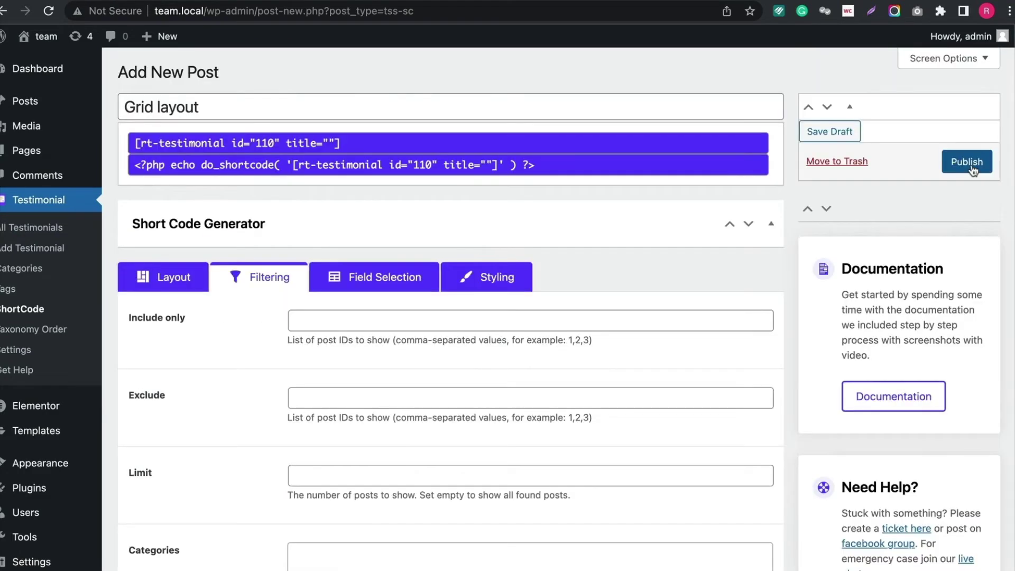
click(966, 161)
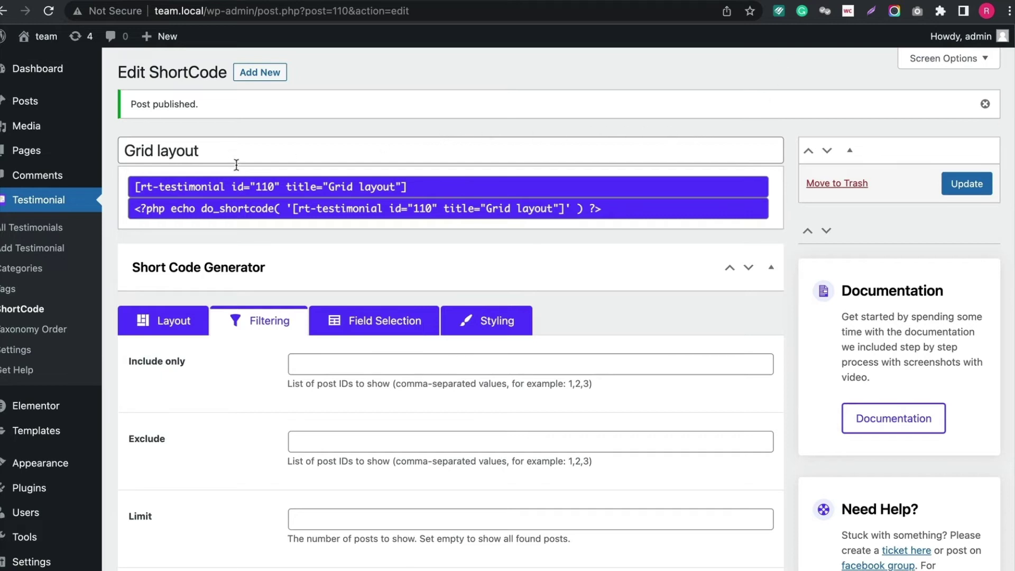
Step: Copy the generated [rt-testimonial] shortcode text
click(418, 186)
drag(223, 188, 443, 187)
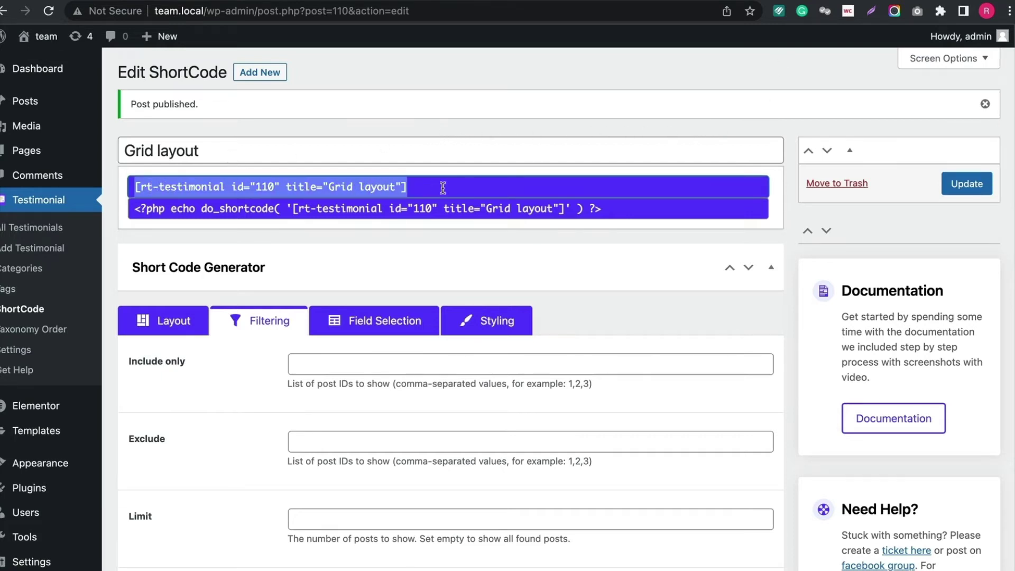
right_click(360, 186)
click(393, 218)
Step: Paste the Grid shortcode into the Grid Layout shortcode block and update the Testimonial page
key(ctrl+Tab)
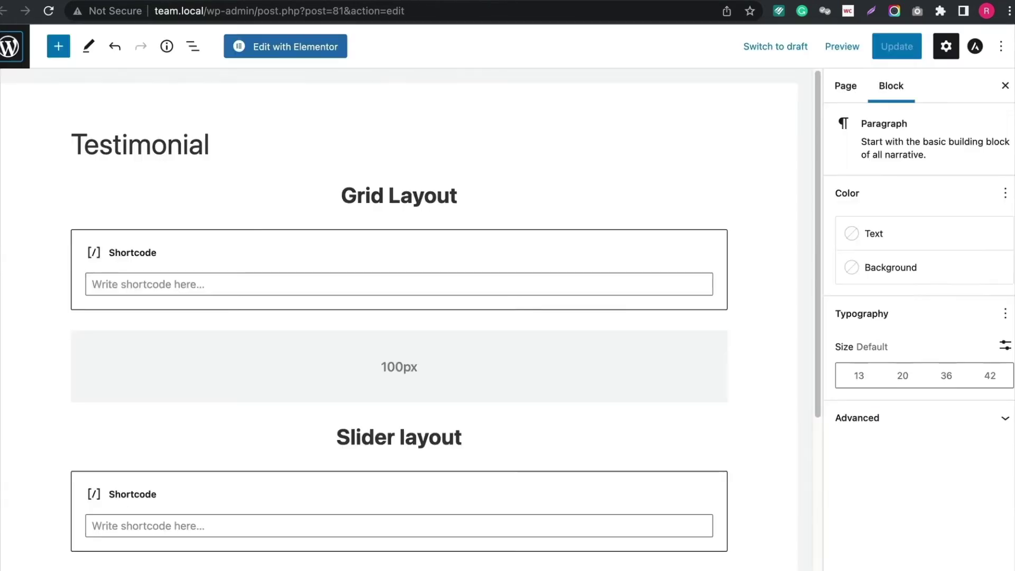
click(295, 282)
right_click(296, 282)
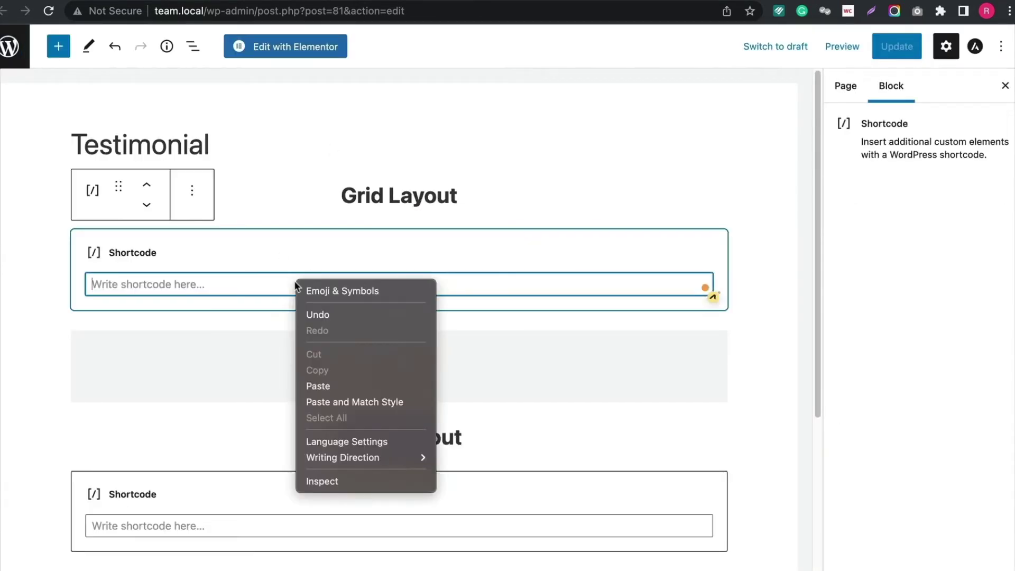
click(324, 382)
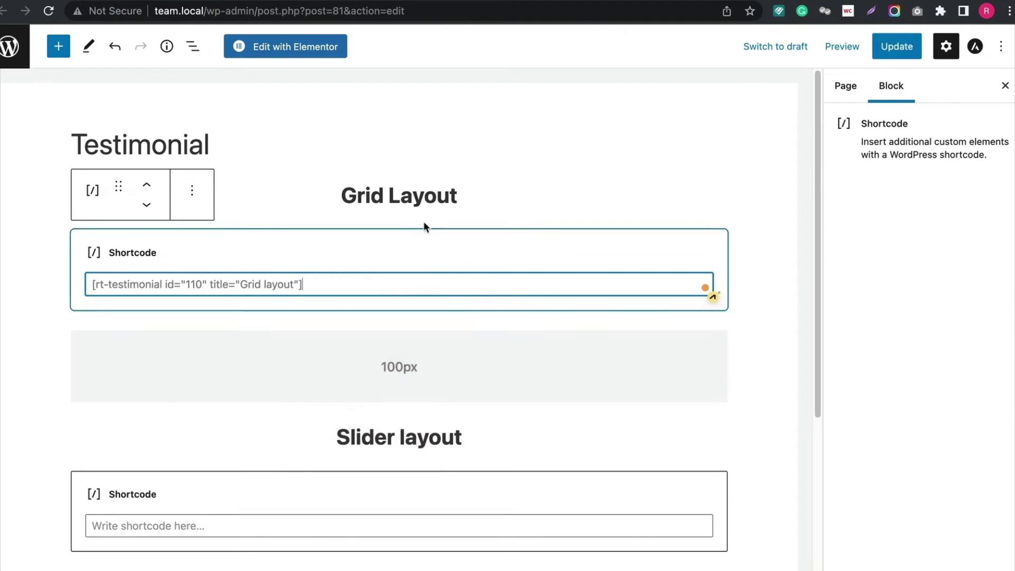
click(898, 47)
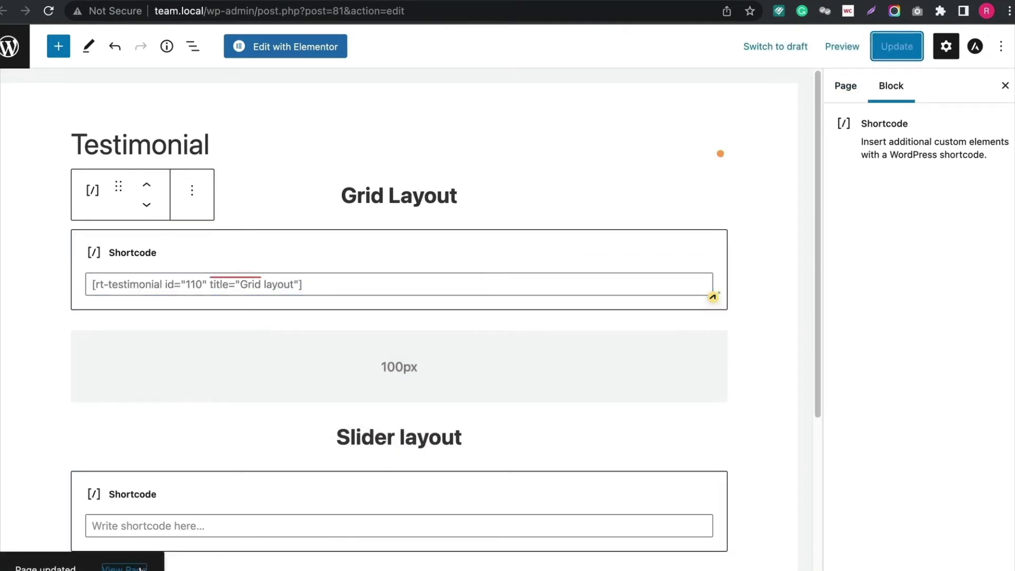
Step: View the live Testimonial page and scroll through the testimonial grid
click(124, 567)
scroll(562, 232, down, 7)
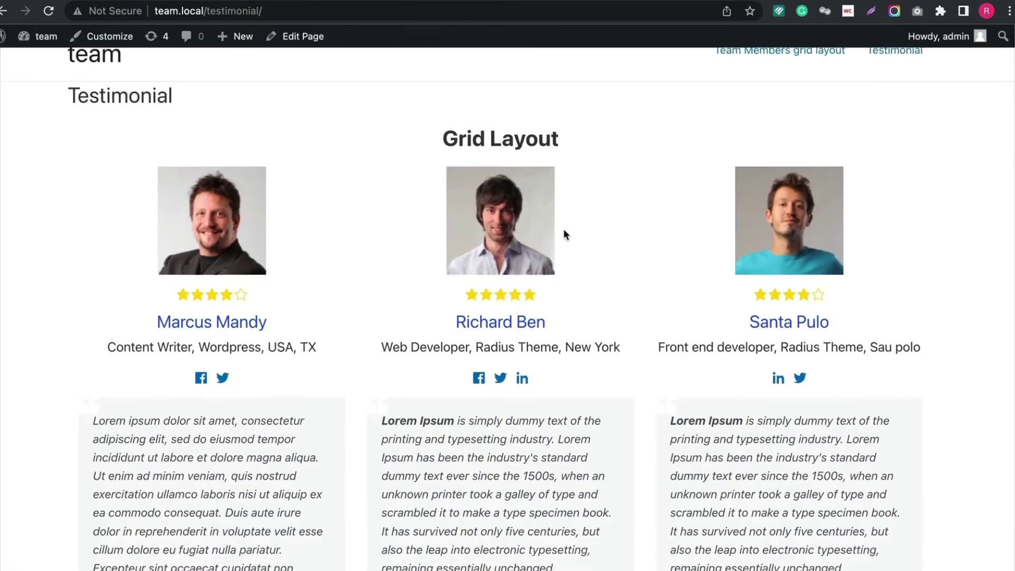
scroll(563, 234, down, 1)
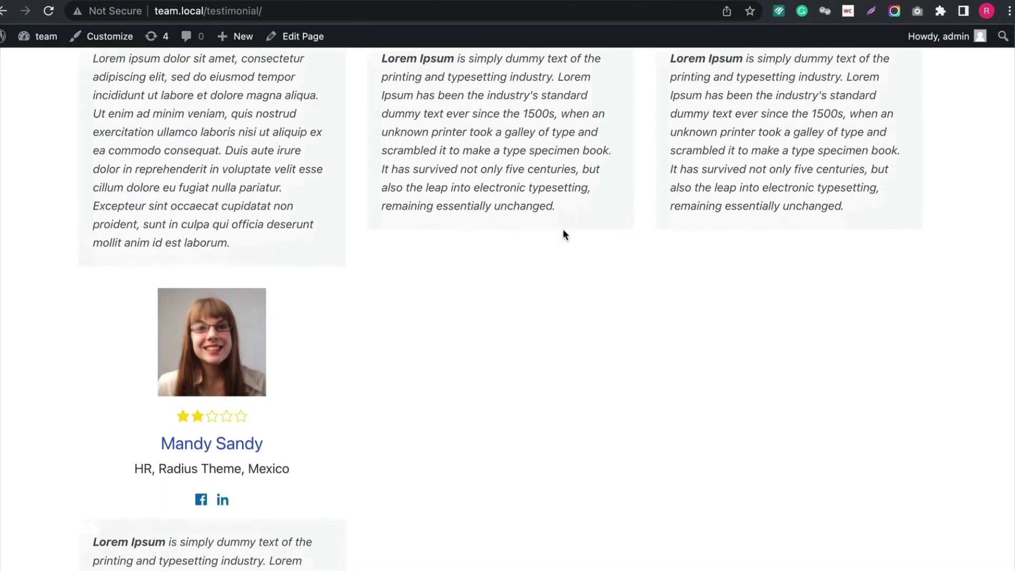
scroll(564, 234, up, 1)
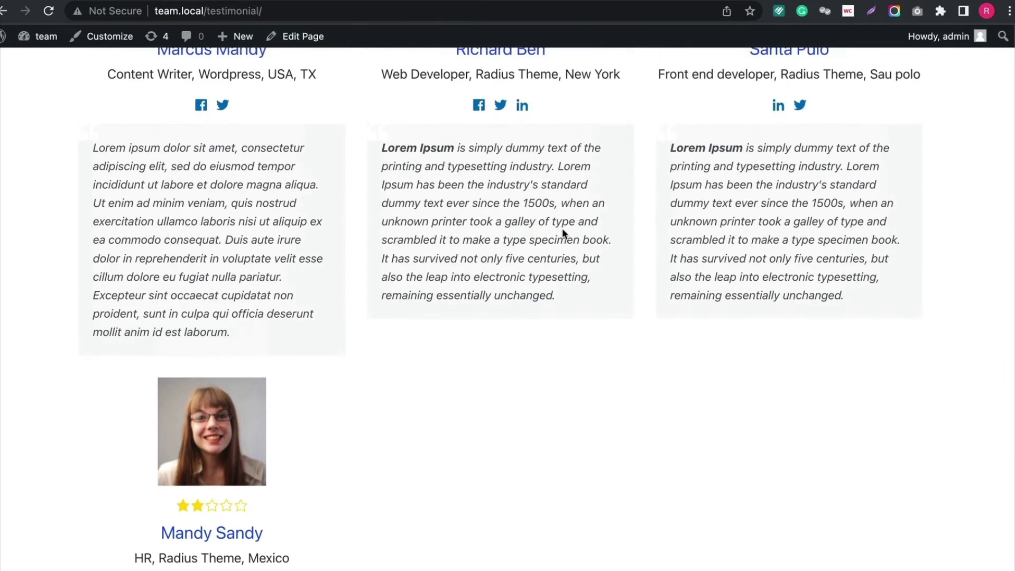
scroll(562, 233, up, 6)
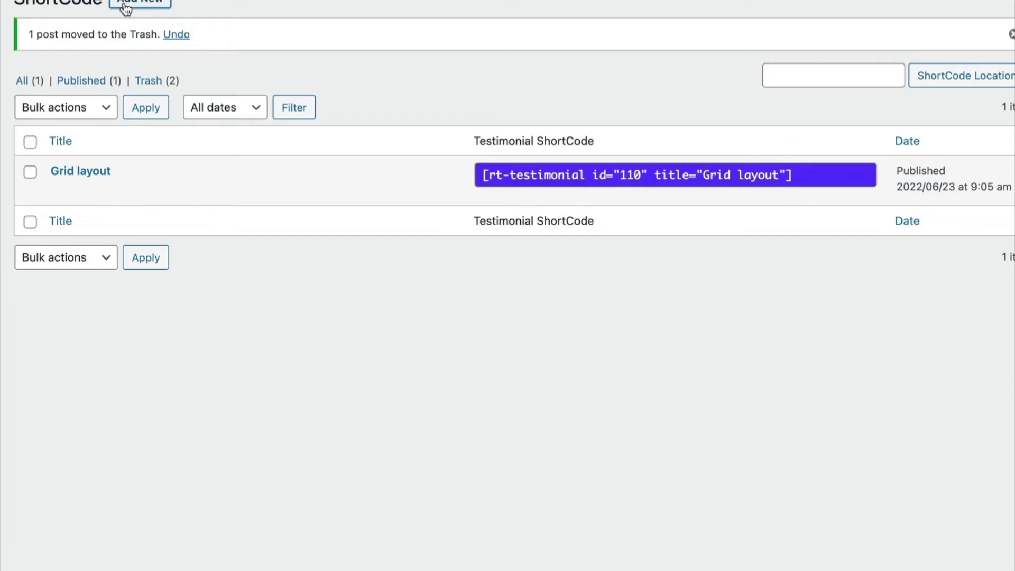
Step: Start a new slider shortcode with the carousel layout type in Carousel 12 style
click(126, 8)
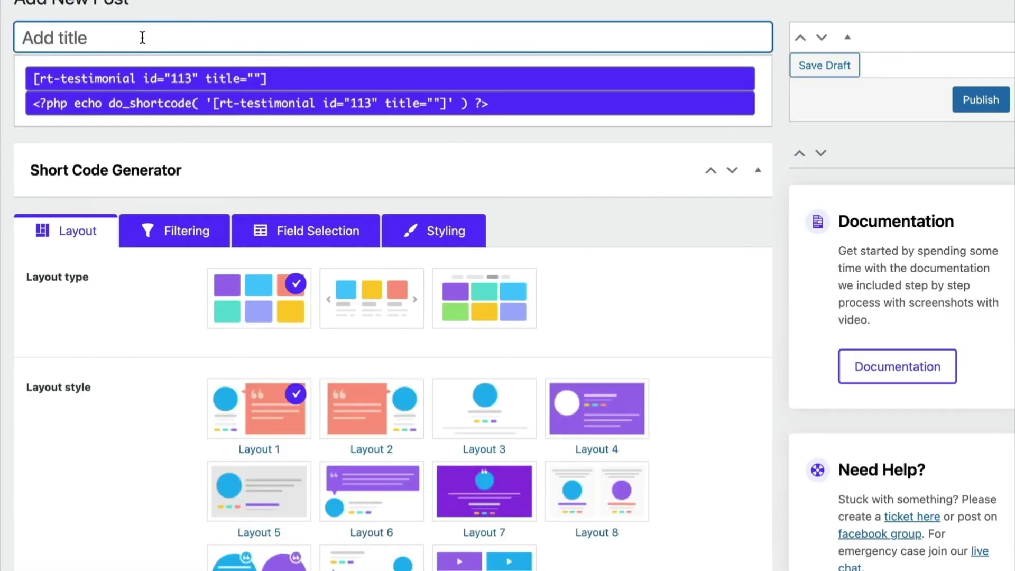
text(Slider Layout)
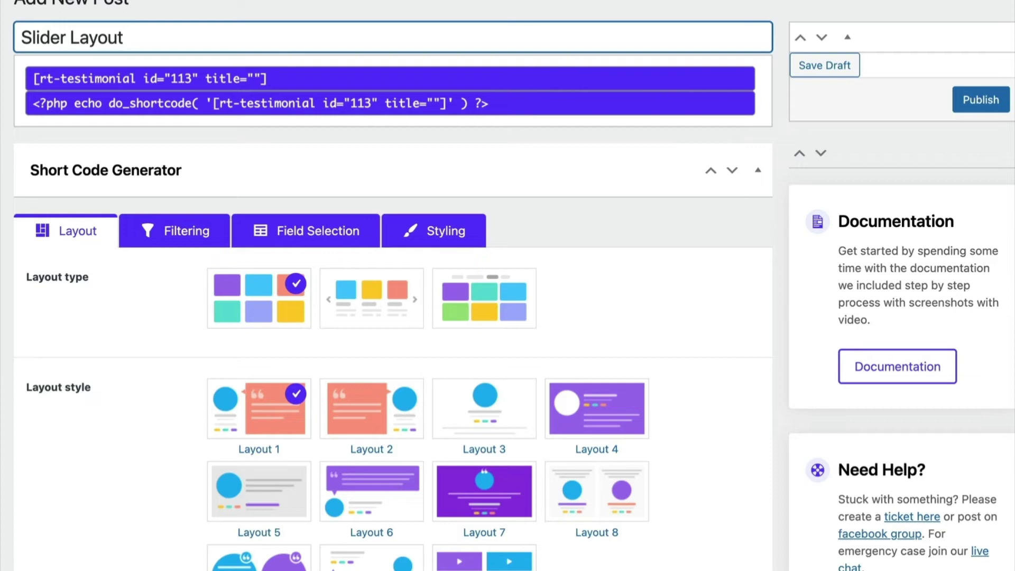
click(381, 317)
scroll(102, 357, down, 5)
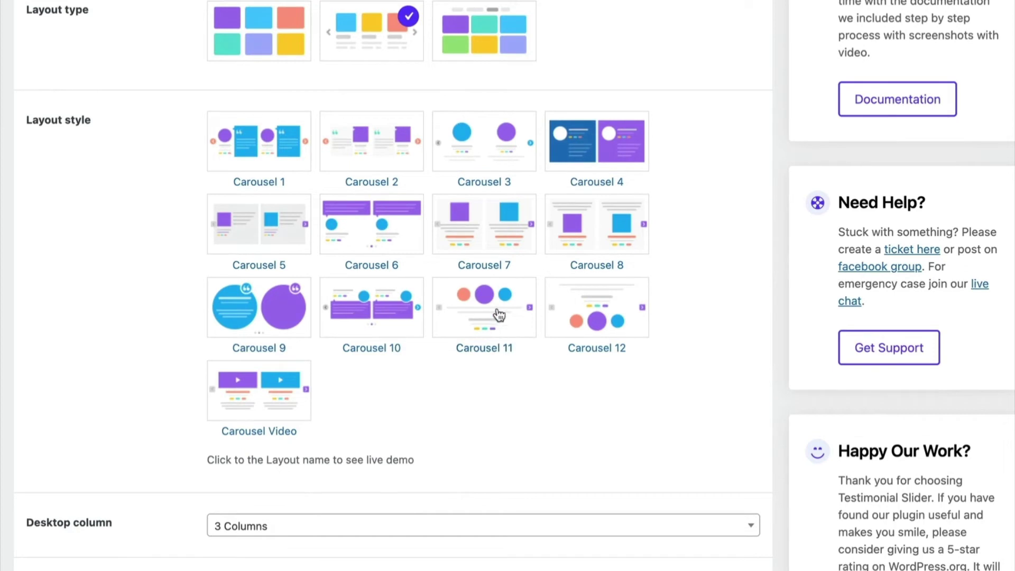
click(572, 315)
scroll(456, 373, down, 3)
scroll(454, 382, down, 4)
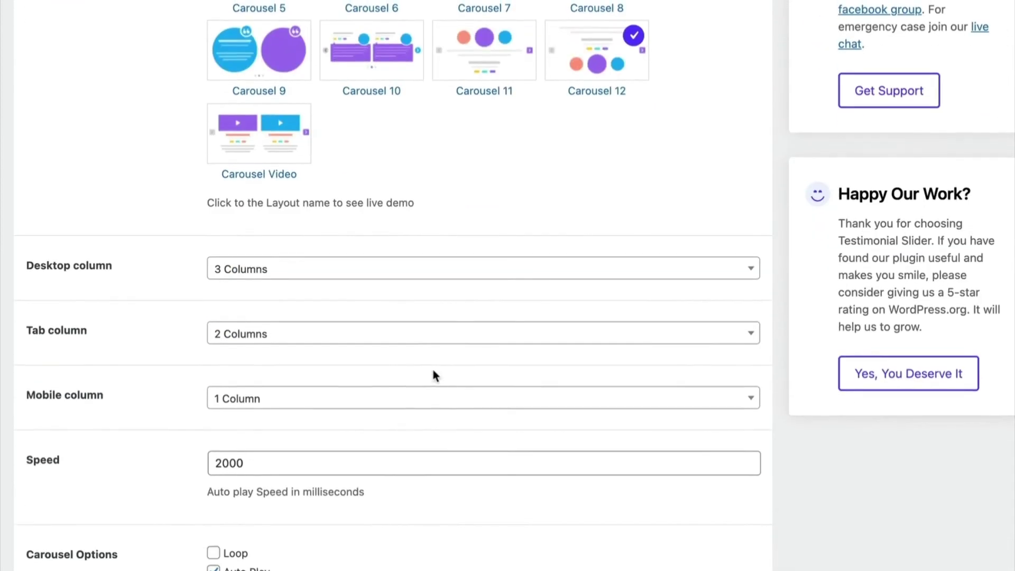
Step: Reduce the desktop columns to 2 and review the Layout settings
click(328, 228)
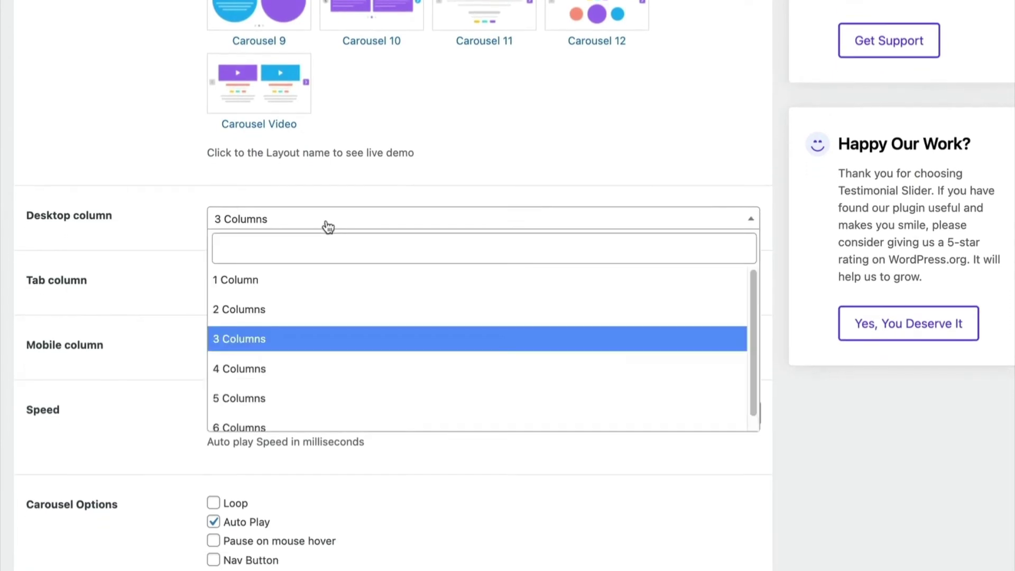
click(265, 313)
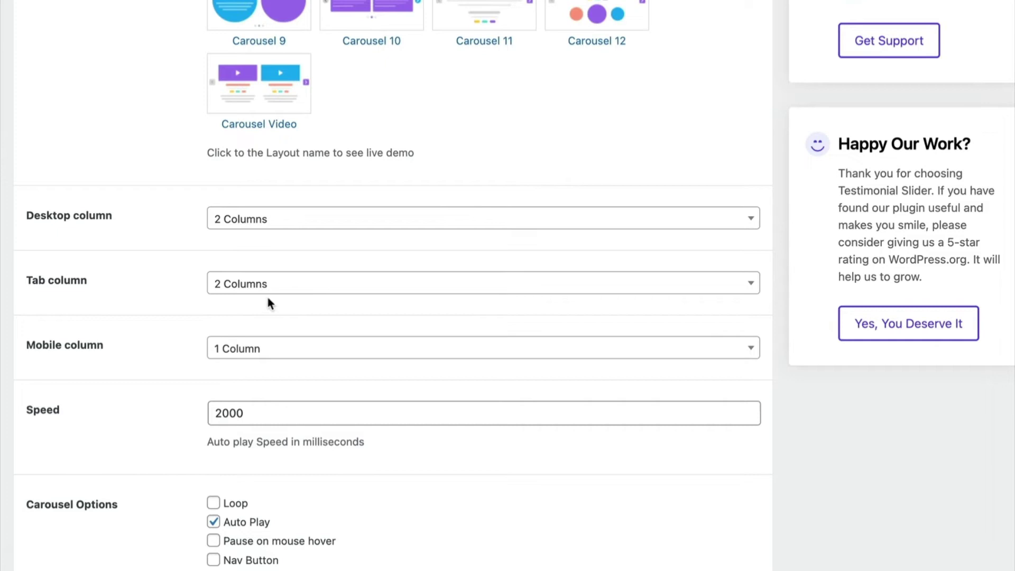
scroll(174, 320, down, 15)
scroll(168, 317, down, 12)
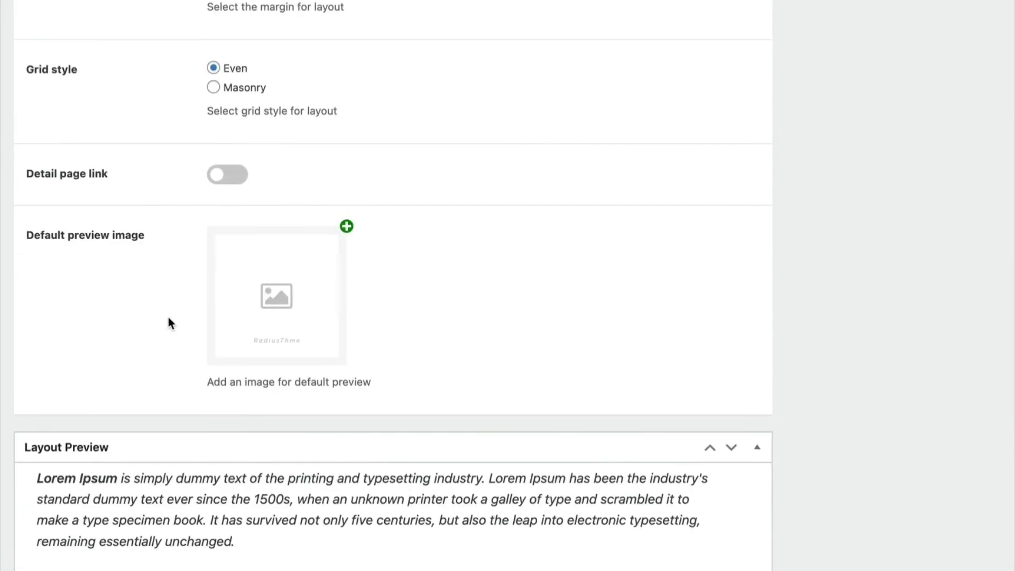
scroll(169, 321, up, 10)
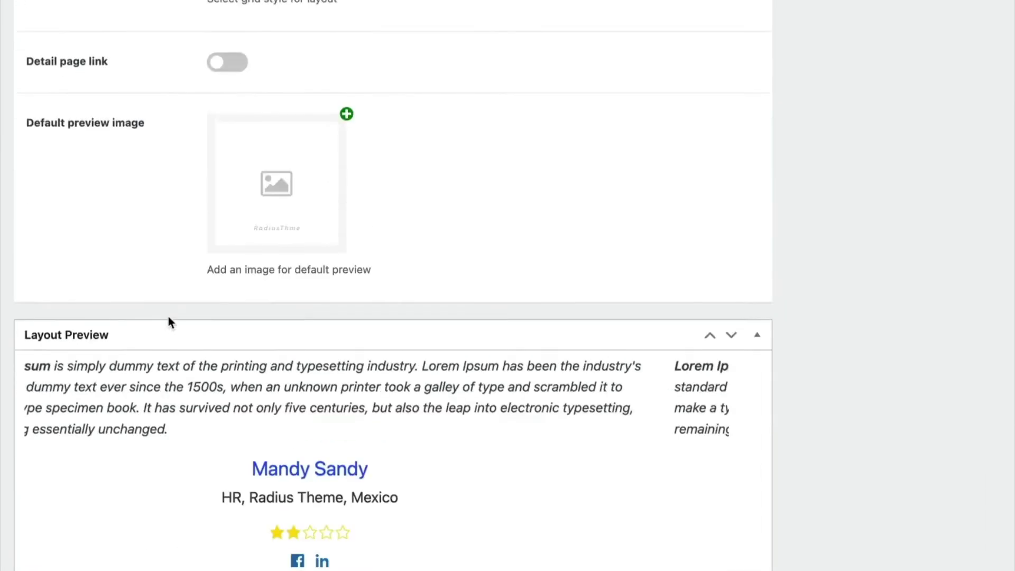
scroll(169, 320, up, 12)
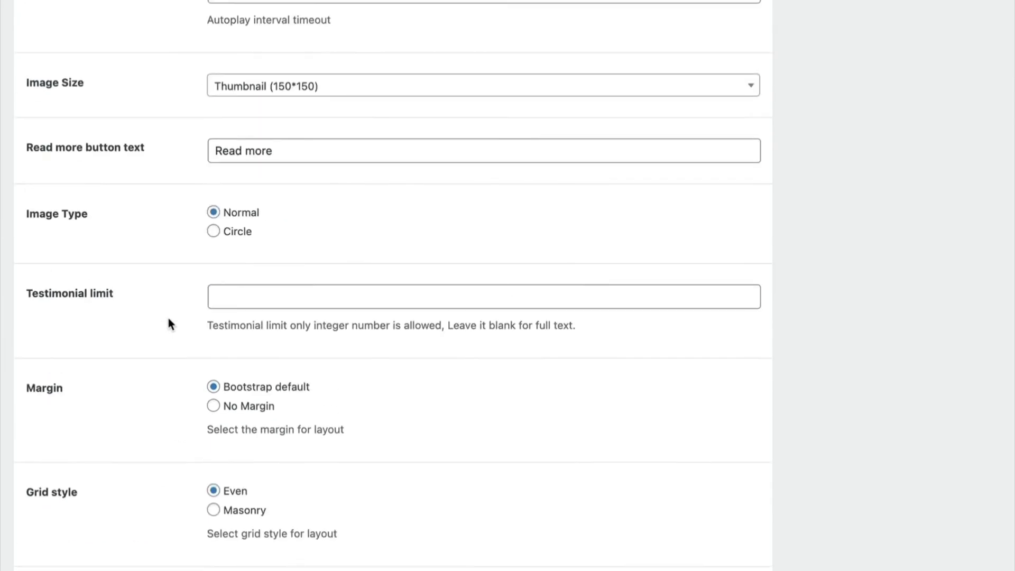
scroll(169, 320, up, 3)
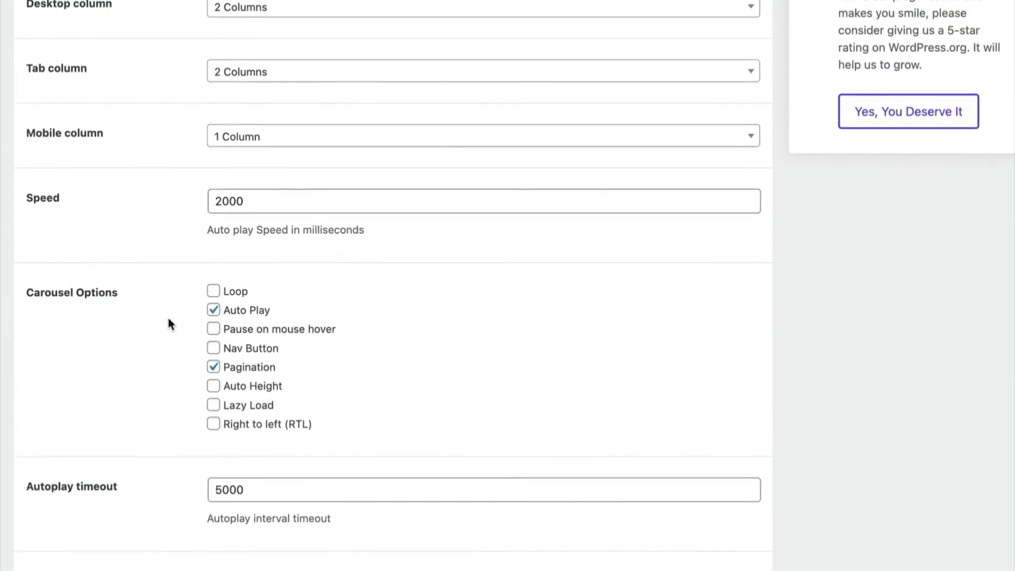
Step: Add Facebook and Twitter to the social share items
click(356, 275)
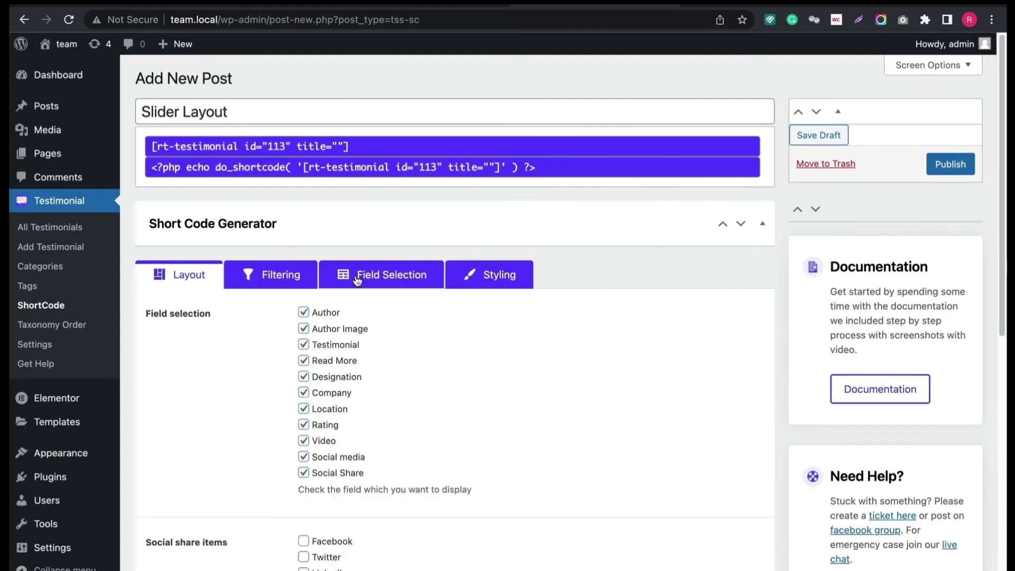
scroll(415, 361, down, 5)
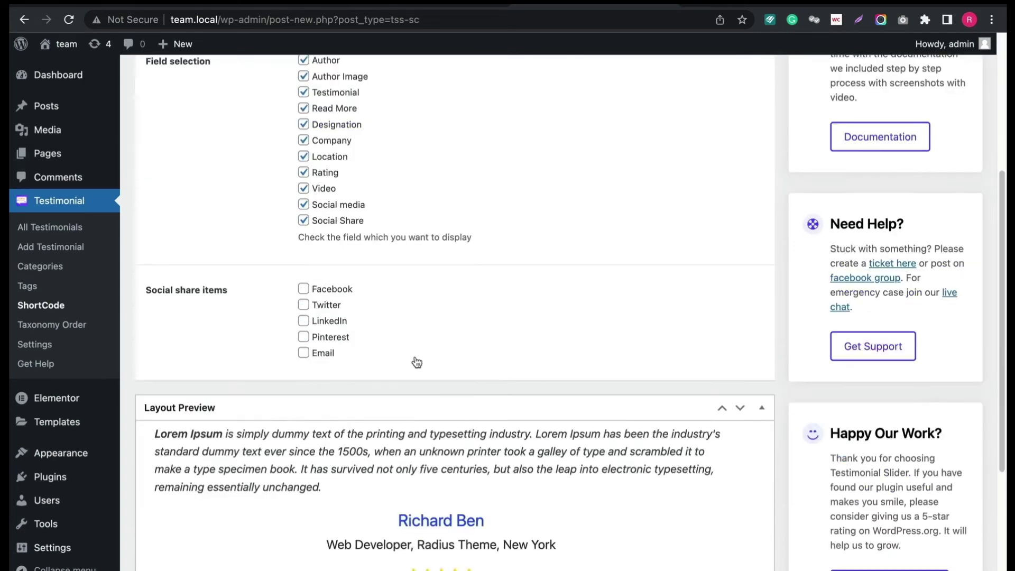
click(331, 291)
click(330, 305)
scroll(481, 340, down, 1)
scroll(481, 340, down, 4)
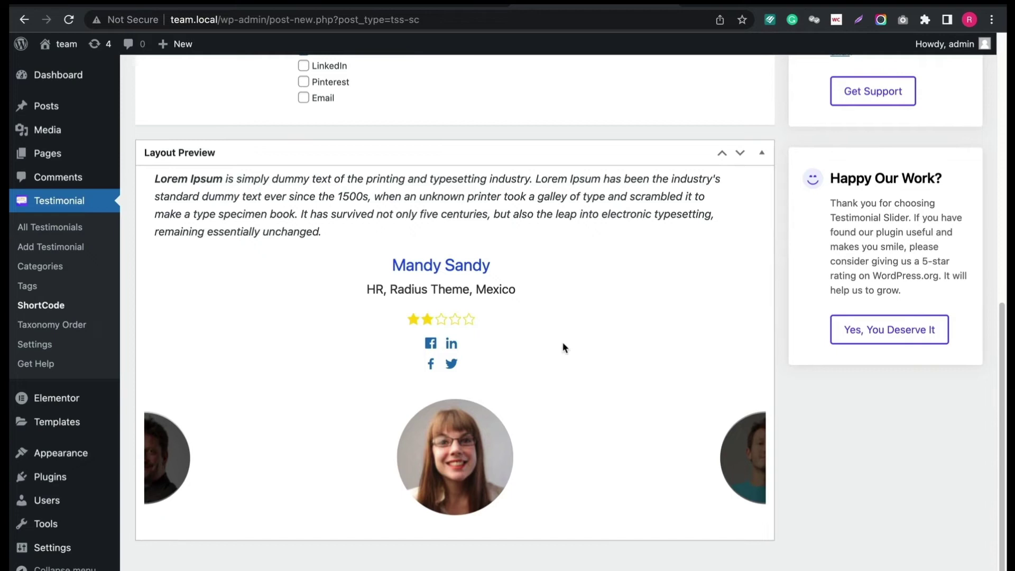
scroll(563, 345, up, 10)
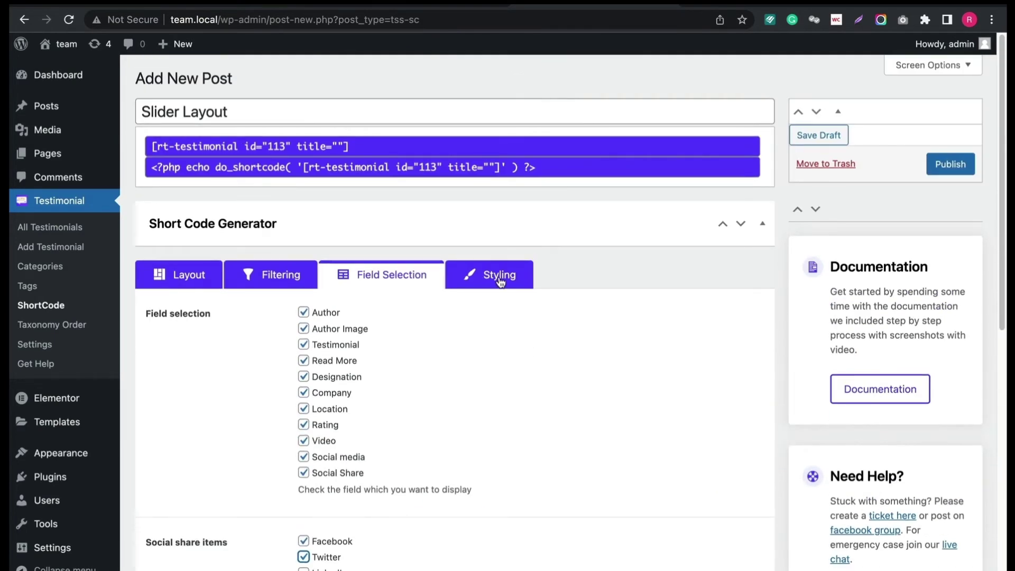
Step: Set the social icon colour to red (#dd3333) and publish the Slider Layout shortcode
click(500, 276)
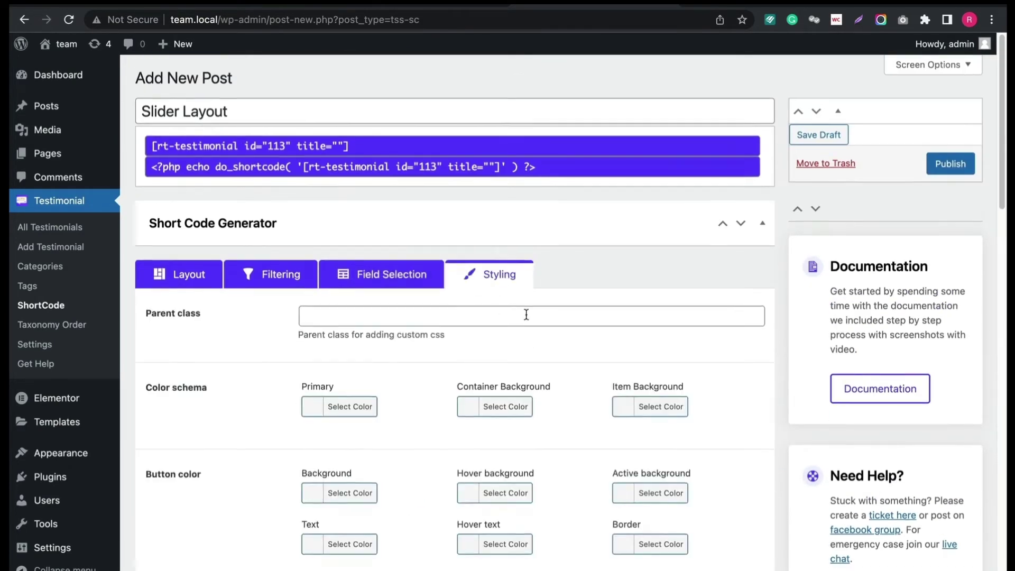
scroll(527, 314, down, 2)
scroll(527, 314, down, 9)
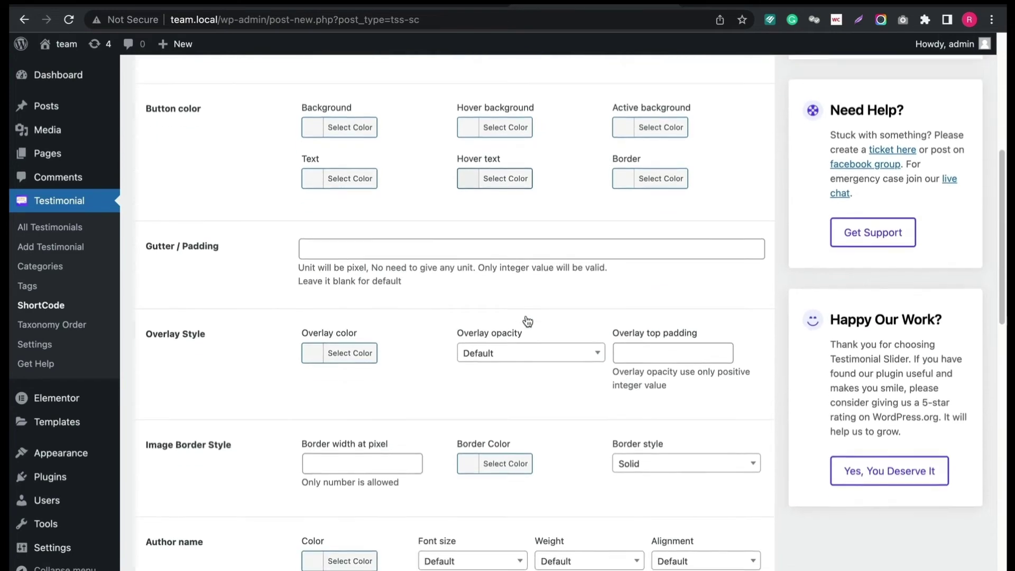
scroll(527, 321, down, 8)
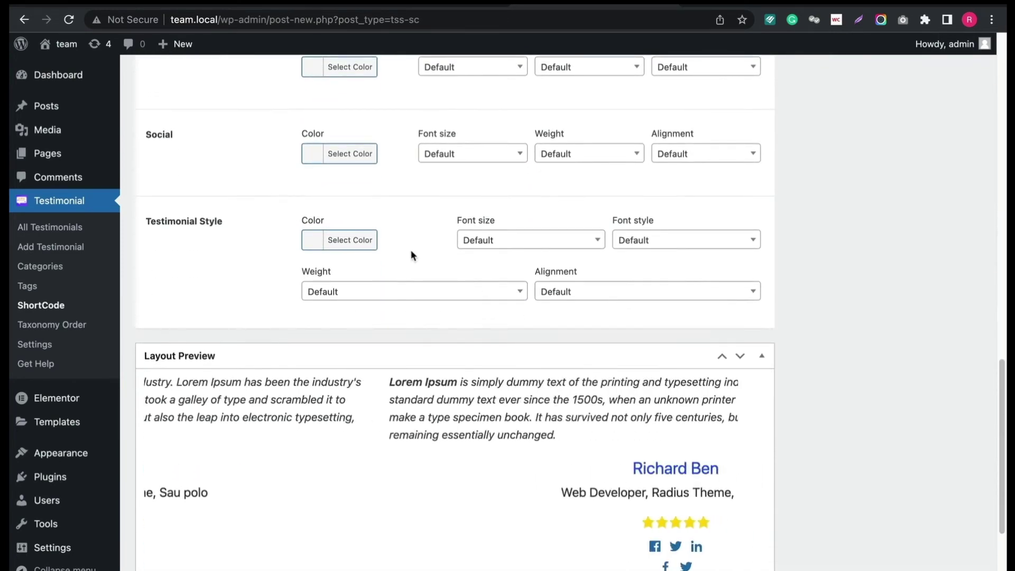
click(334, 161)
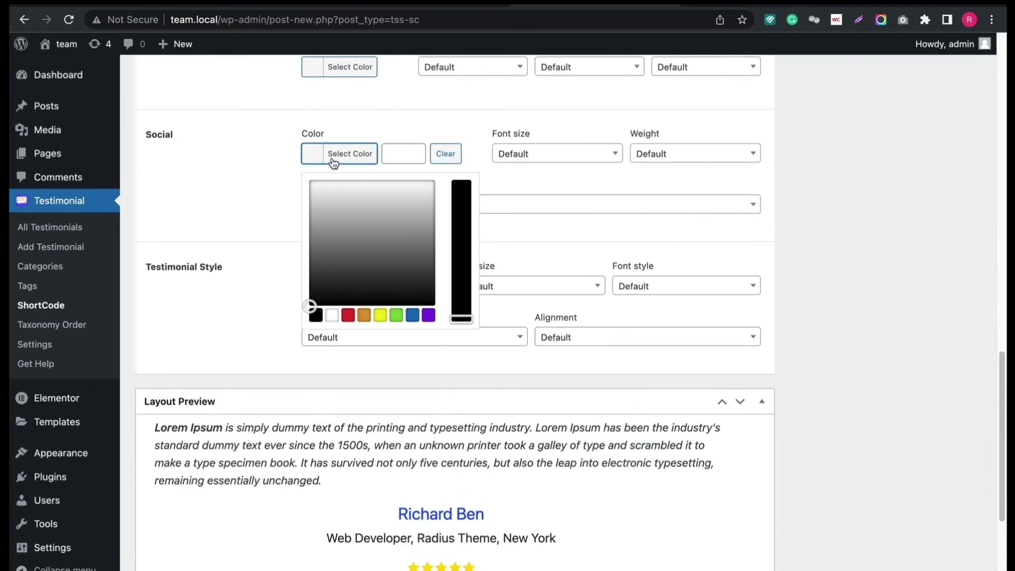
click(347, 317)
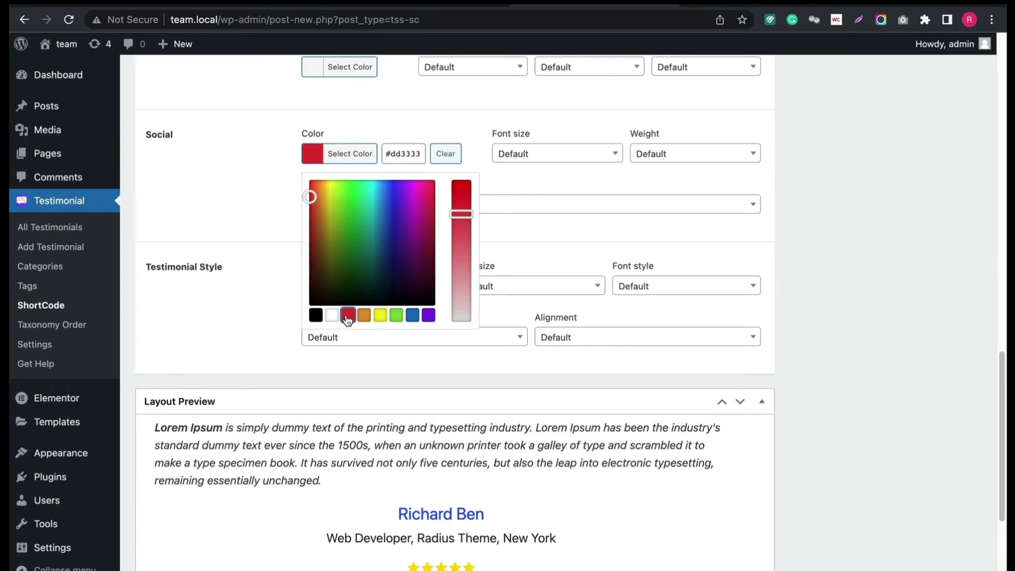
click(345, 158)
scroll(389, 203, down, 4)
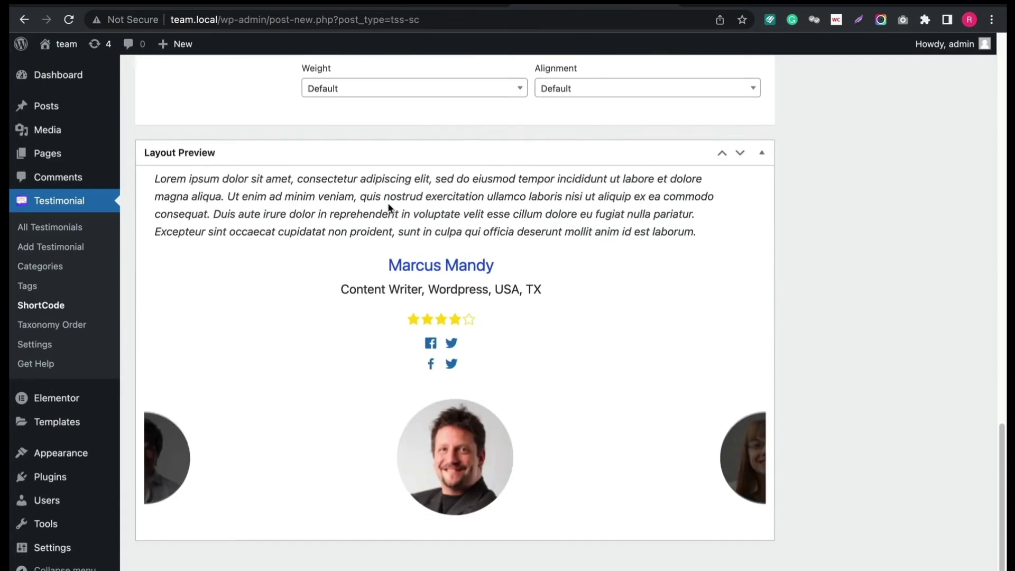
scroll(388, 203, up, 15)
scroll(682, 218, up, 6)
scroll(674, 225, down, 2)
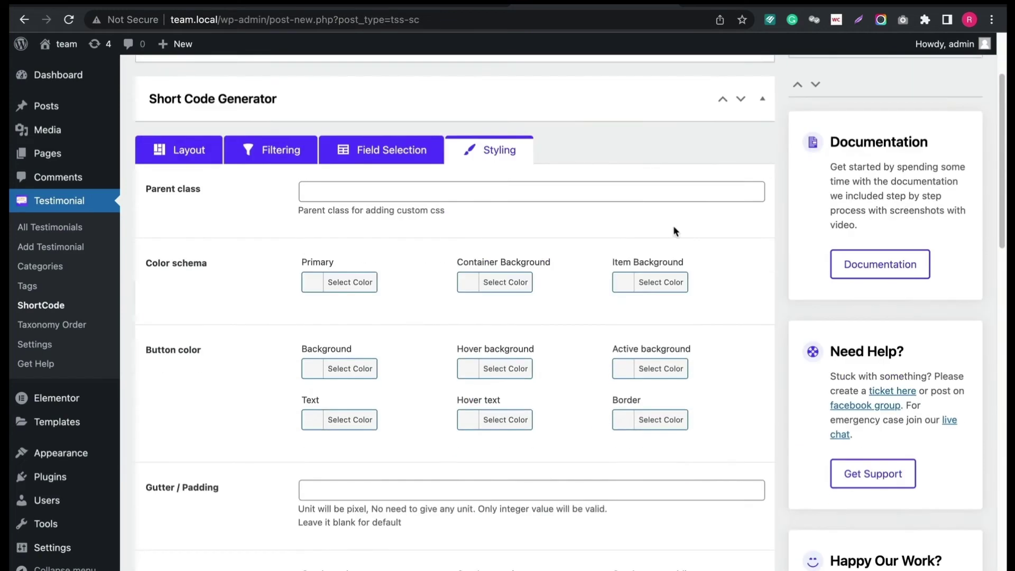
scroll(671, 225, up, 2)
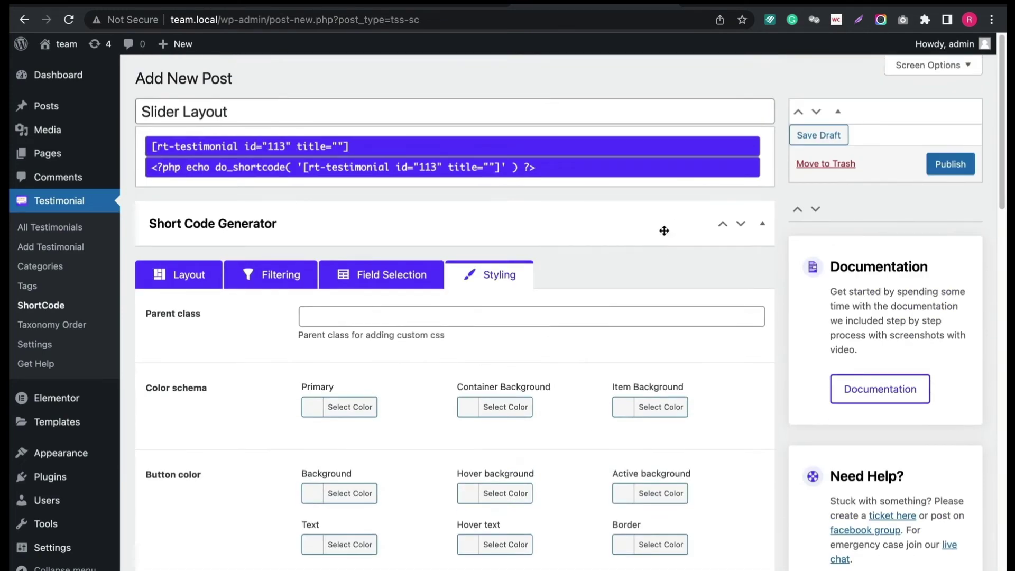
click(965, 166)
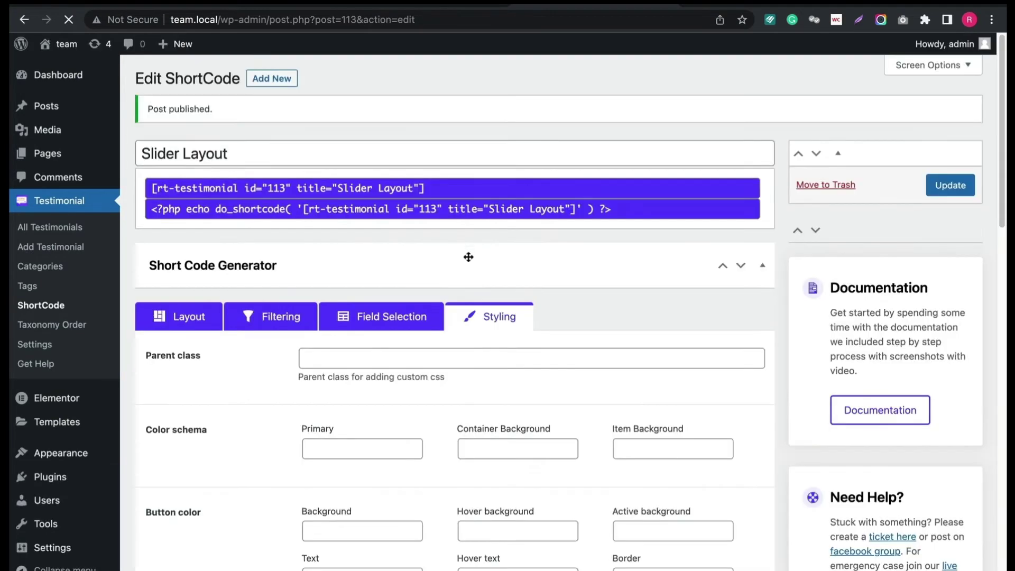
scroll(468, 257, down, 20)
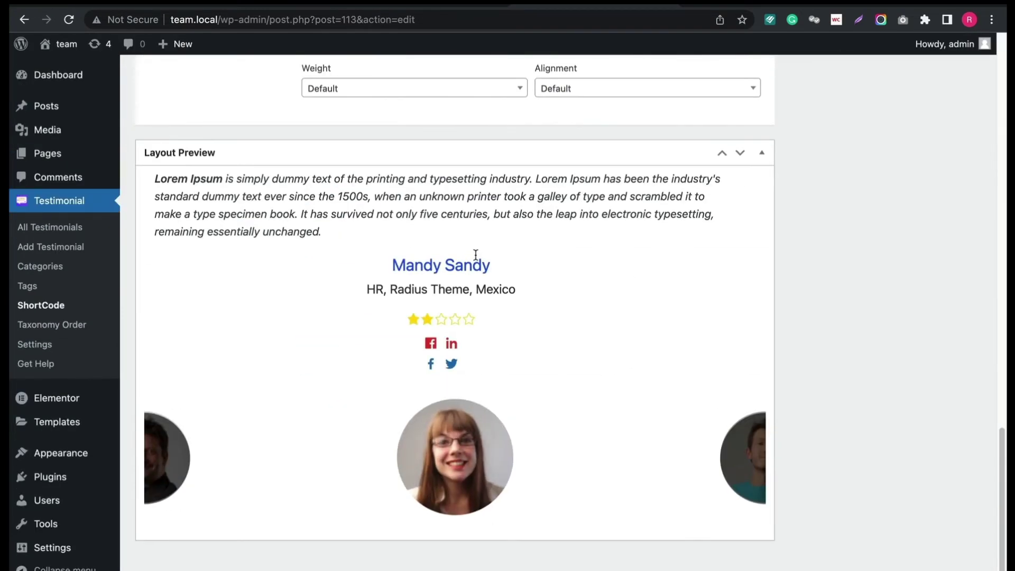
Step: Copy the Slider Layout shortcode into the page's Slider layout block and update the page
scroll(476, 258, up, 20)
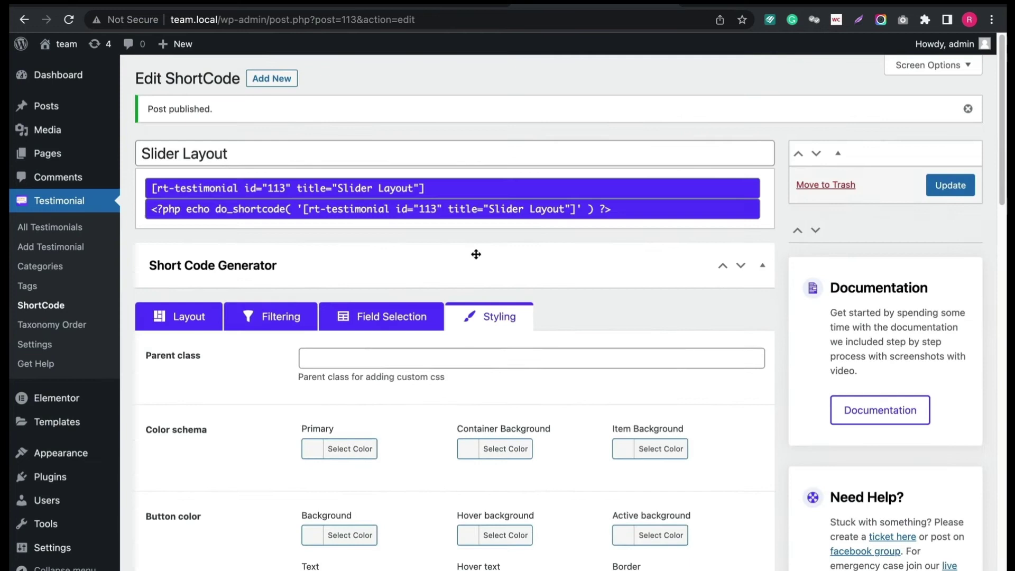
click(432, 190)
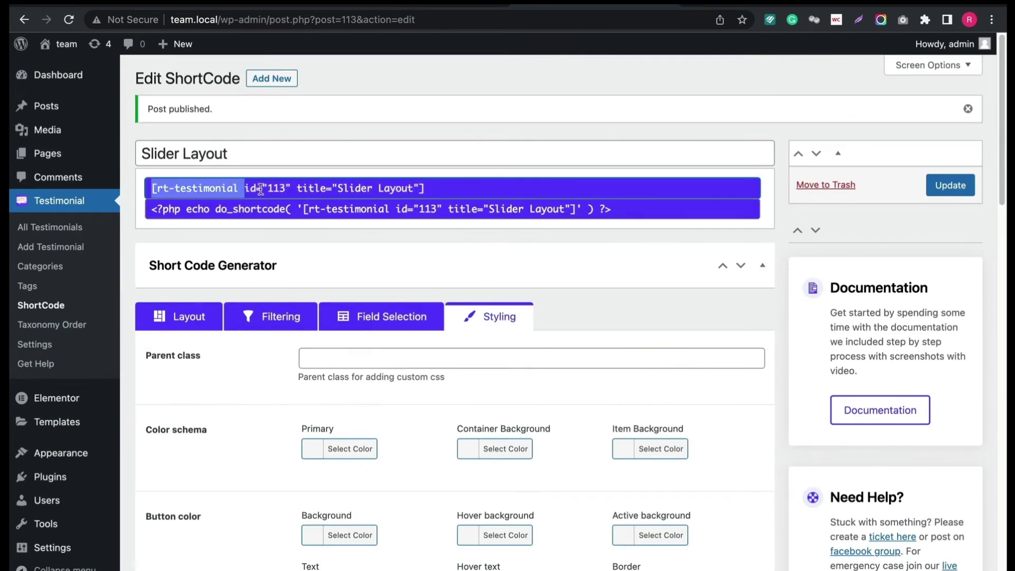
right_click(394, 188)
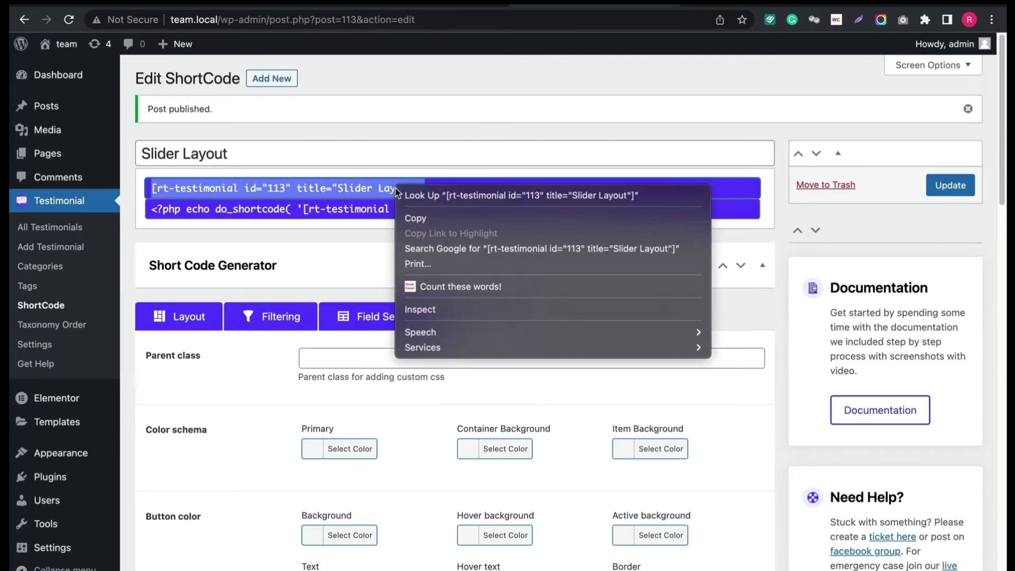
click(406, 217)
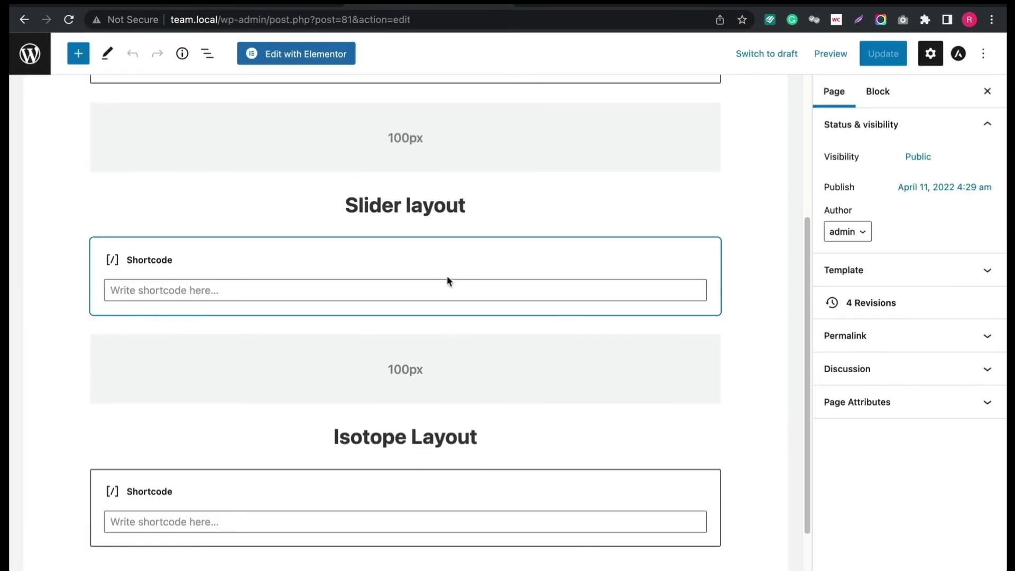
click(402, 291)
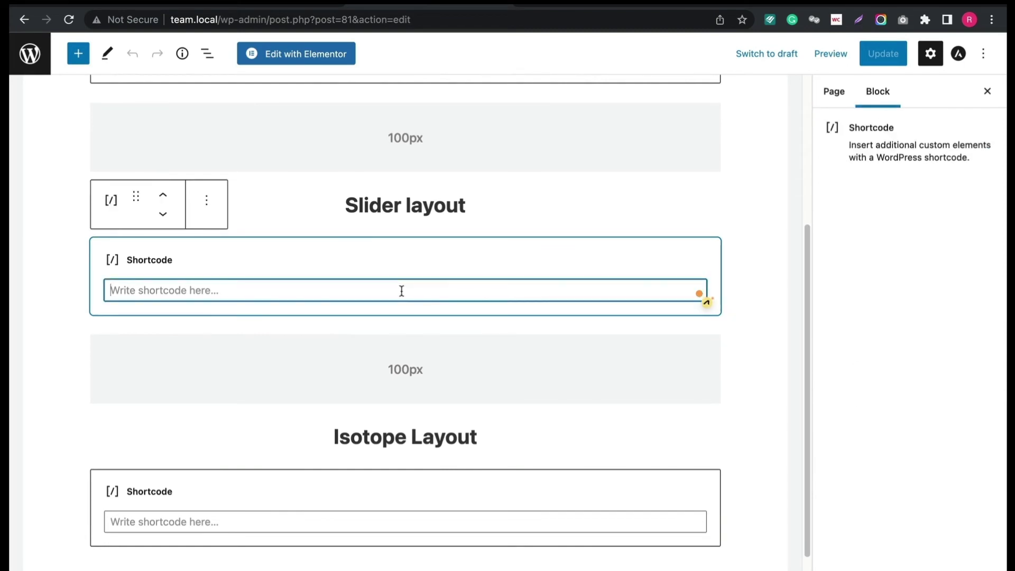
right_click(403, 291)
click(441, 392)
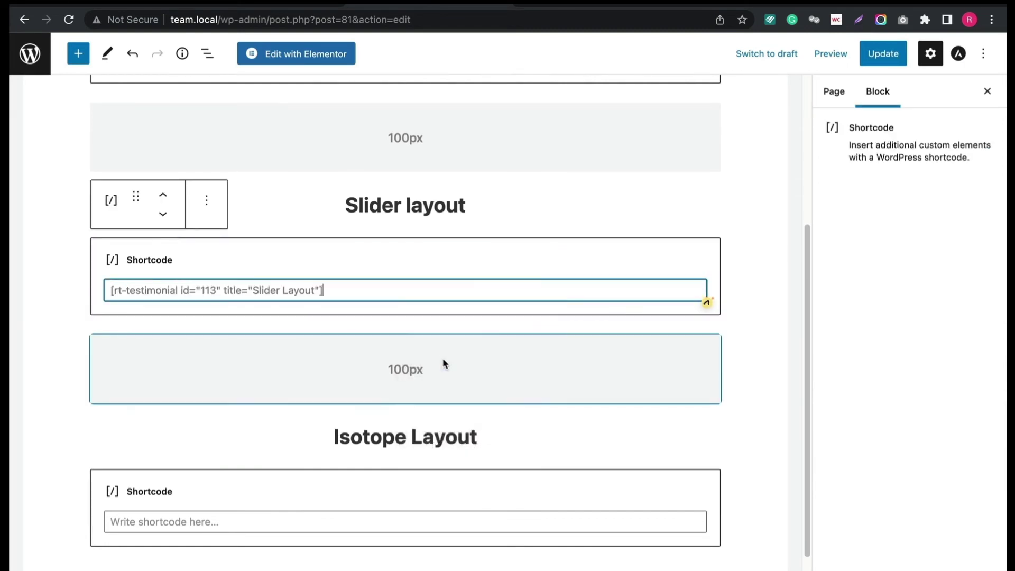
click(876, 59)
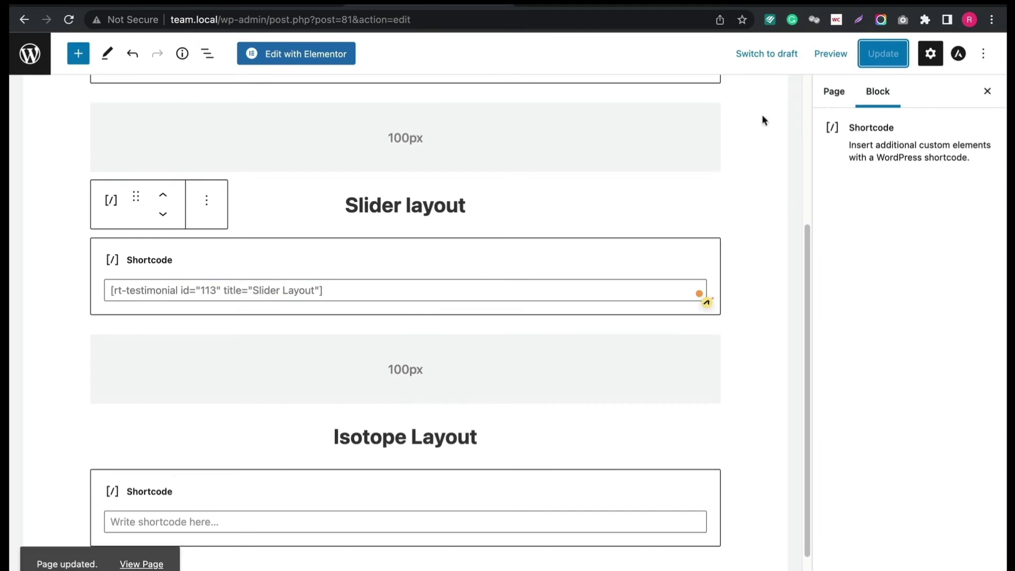
Step: View the live Testimonial page and advance the slider to the next testimonial
click(141, 555)
scroll(517, 409, down, 15)
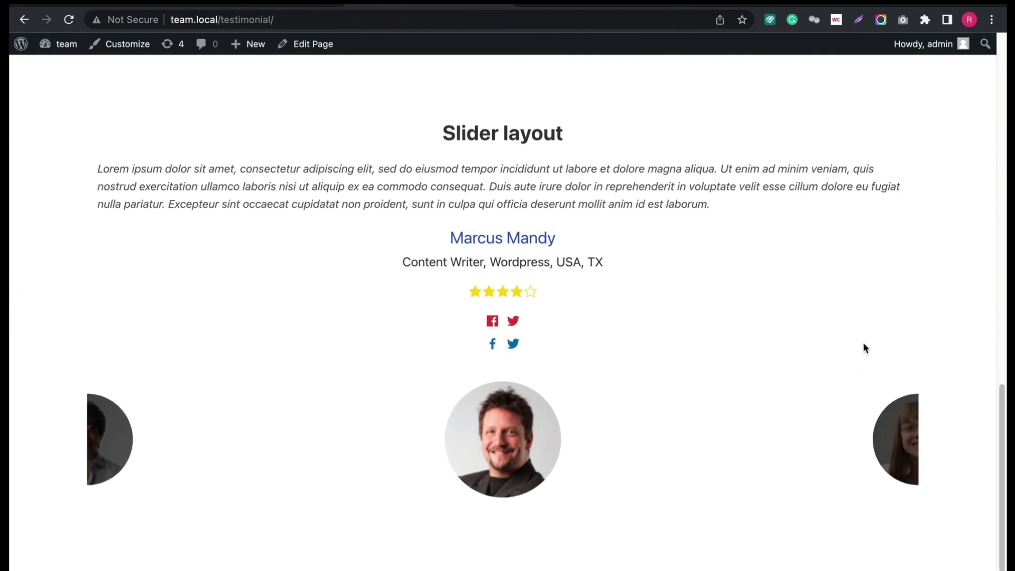
click(893, 443)
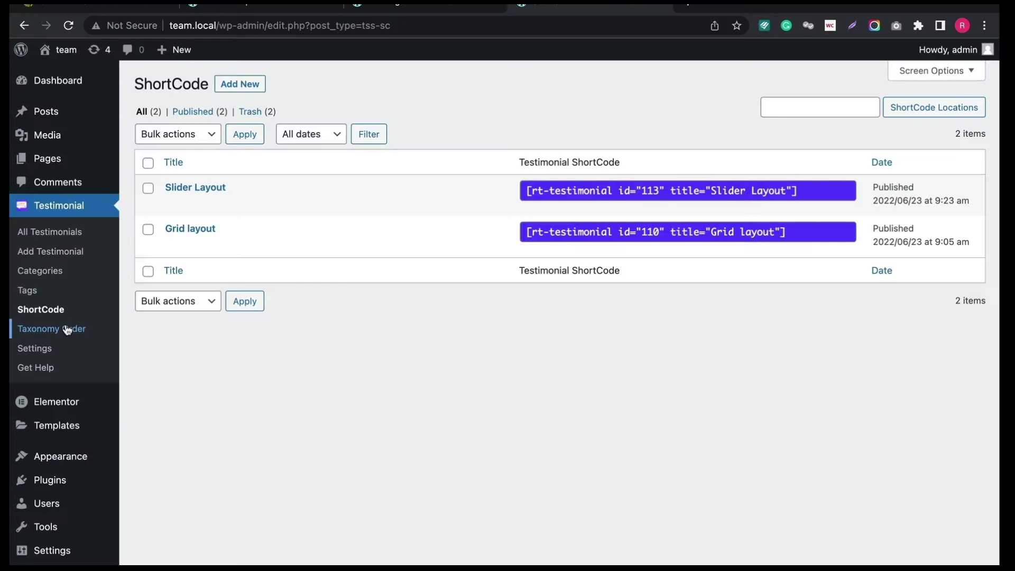
Step: In Taxonomy Order for Categories, drag Marketing below Web Developer
click(67, 329)
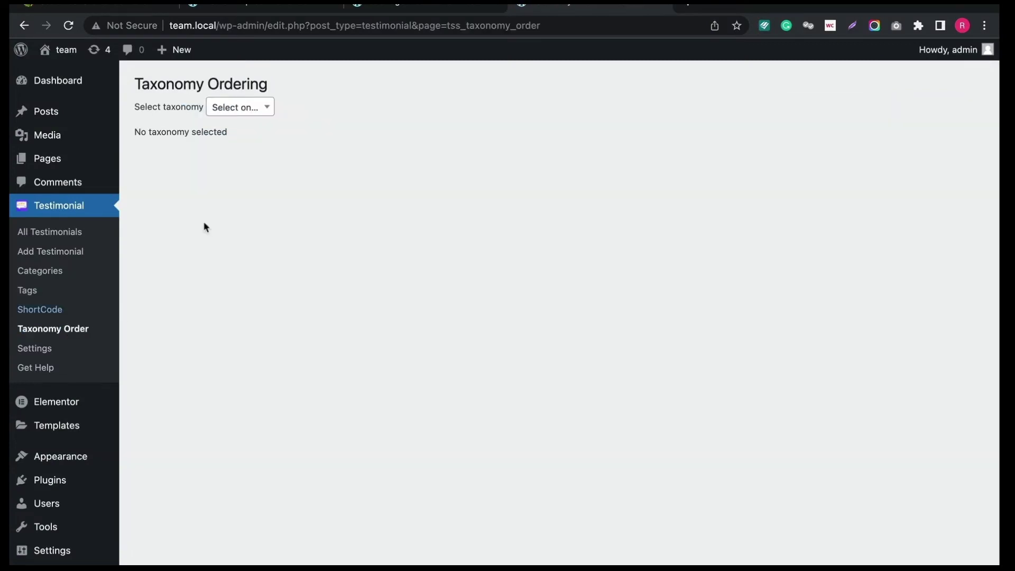
click(245, 110)
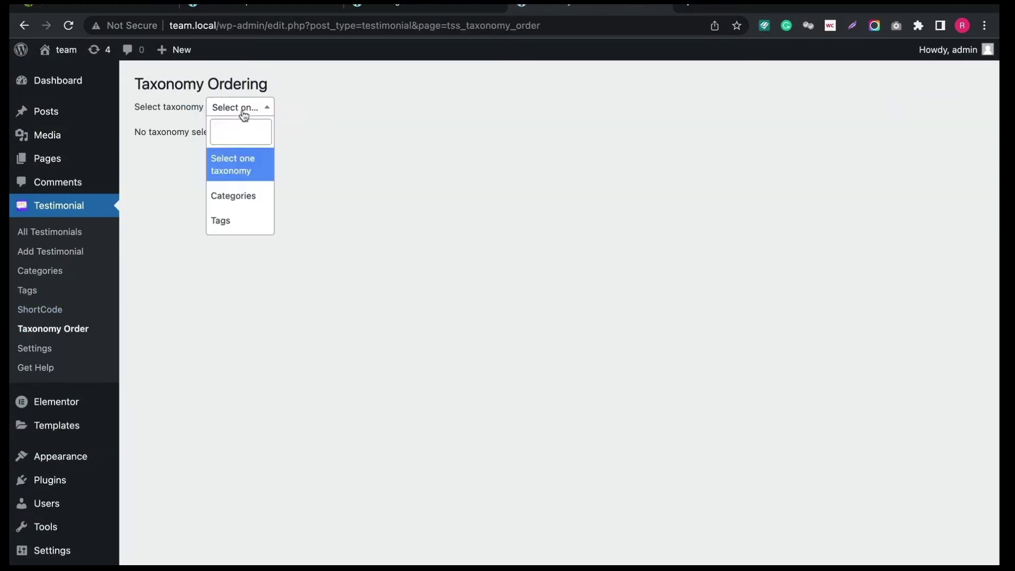
click(240, 205)
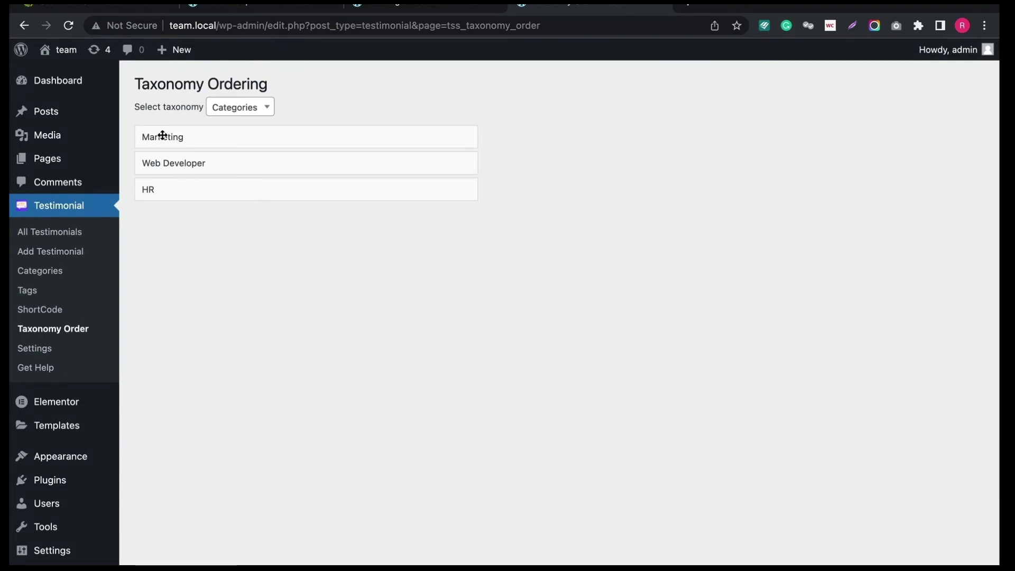
drag(163, 136, 175, 159)
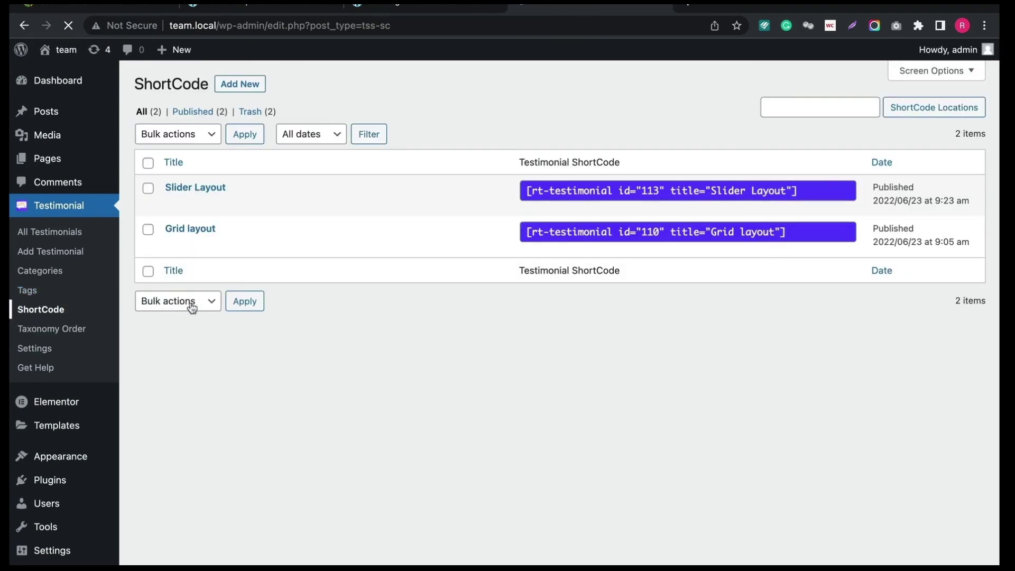
Step: Create a new testimonial shortcode titled 'Isotope Layout'
click(247, 86)
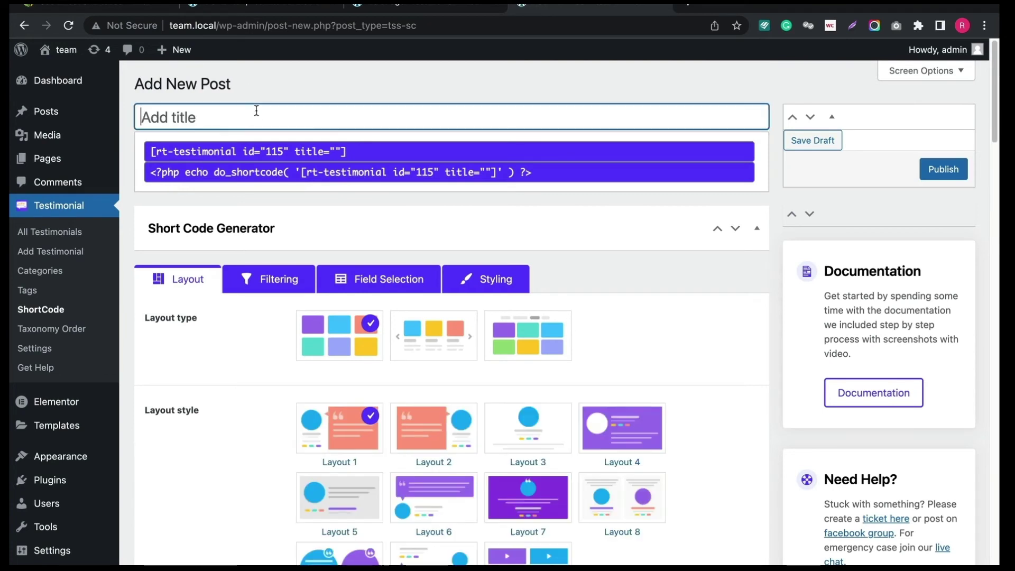
click(257, 110)
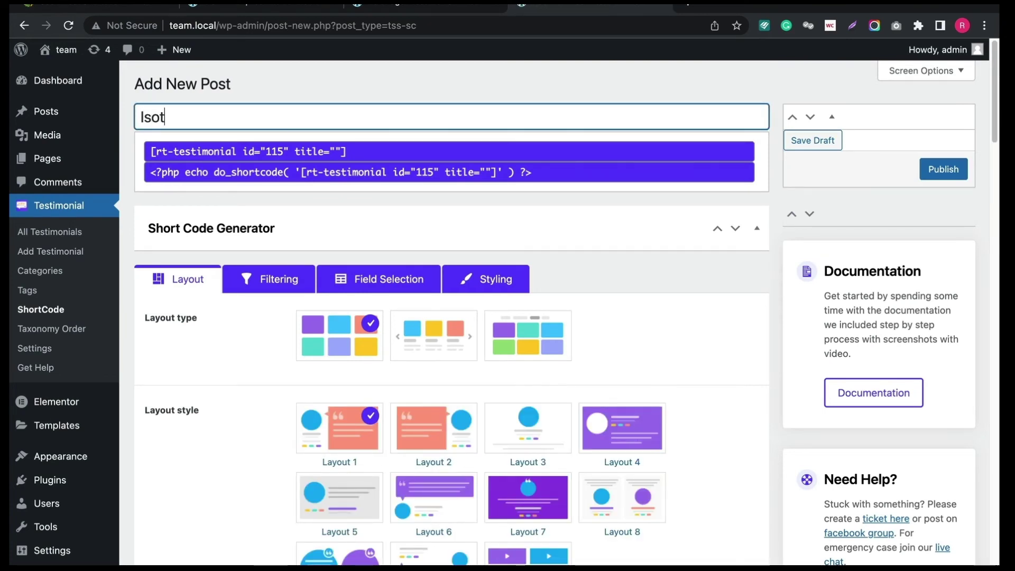
text(Isotope)
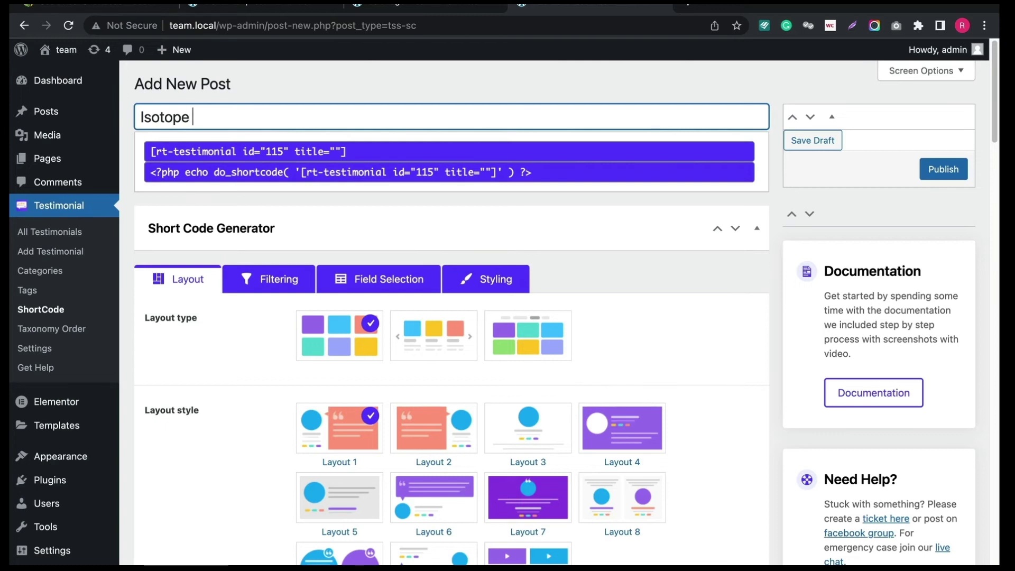
text( Layout)
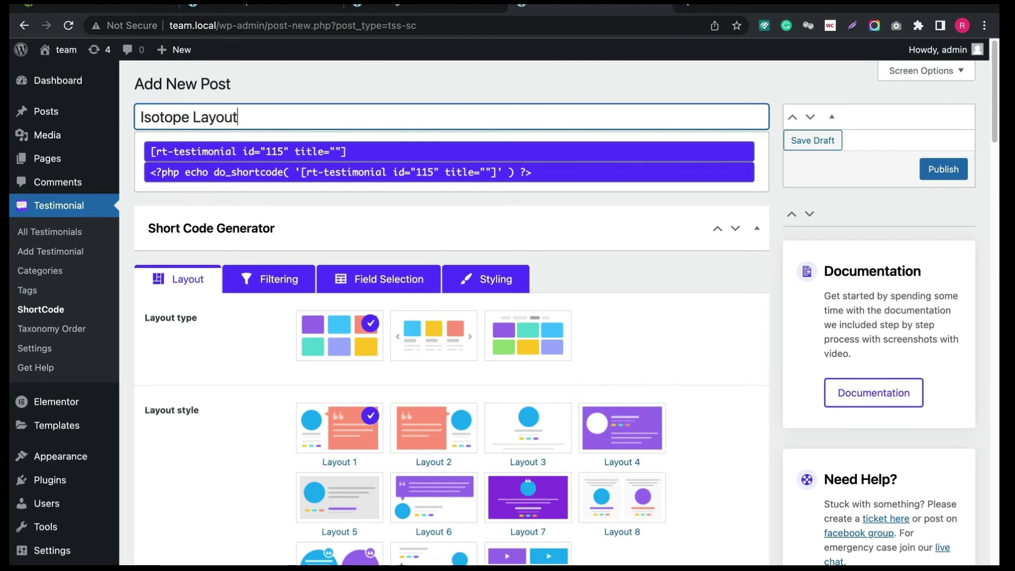
scroll(513, 373, down, 1)
Step: Choose the Isotope layout type and style, enable pagination, and review the settings
click(525, 307)
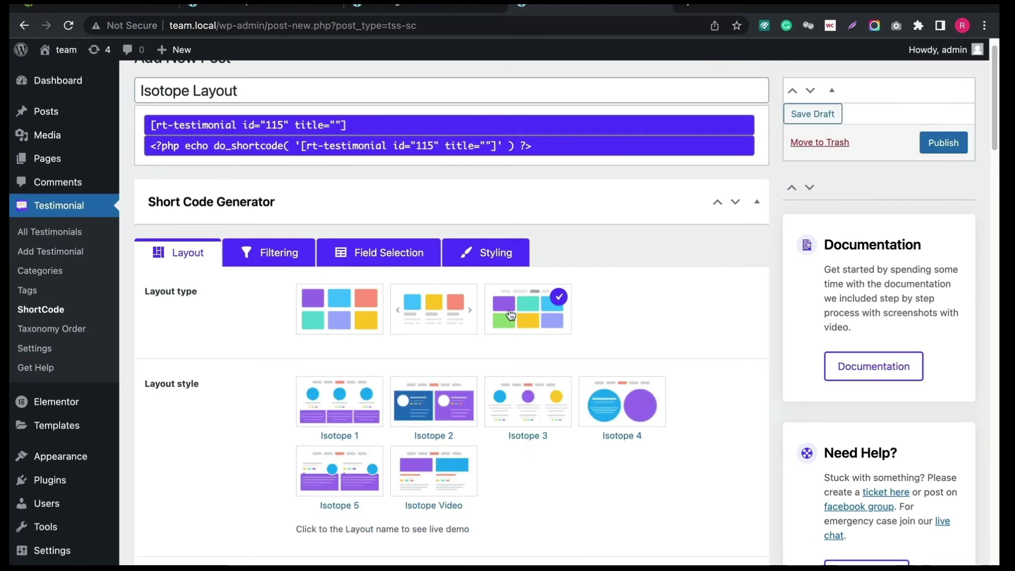
click(329, 483)
scroll(259, 460, down, 3)
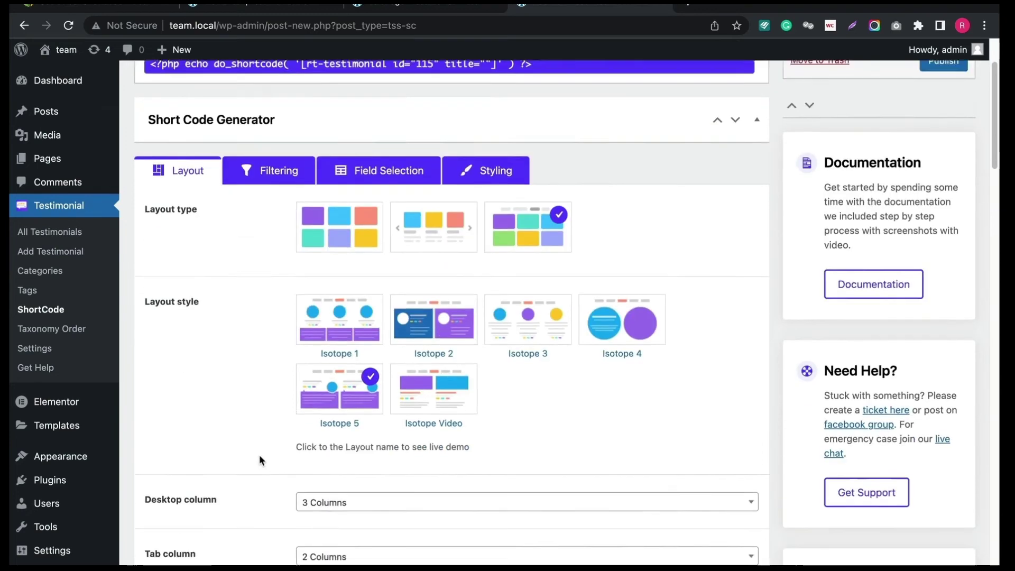
scroll(259, 455, down, 4)
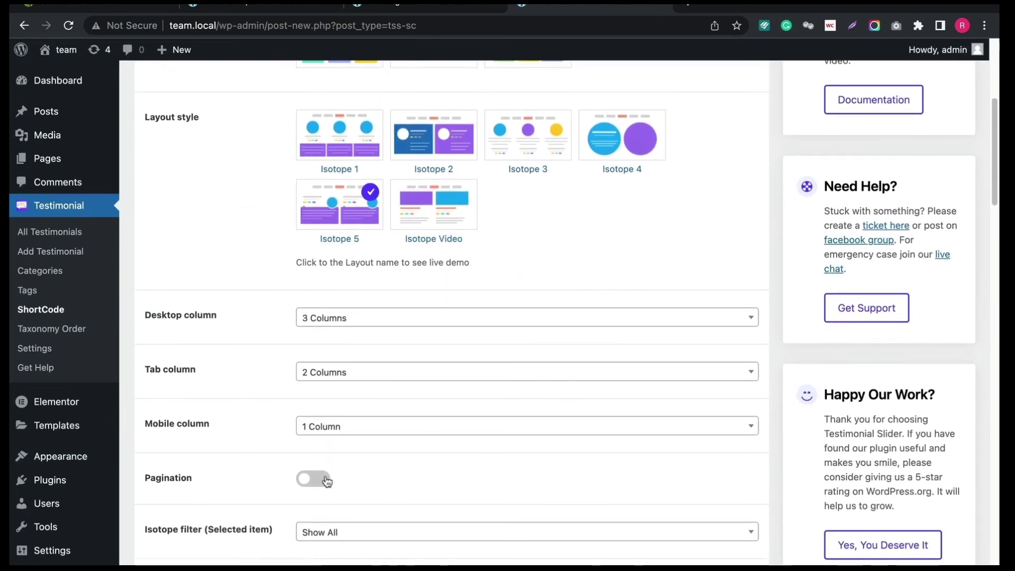
click(325, 480)
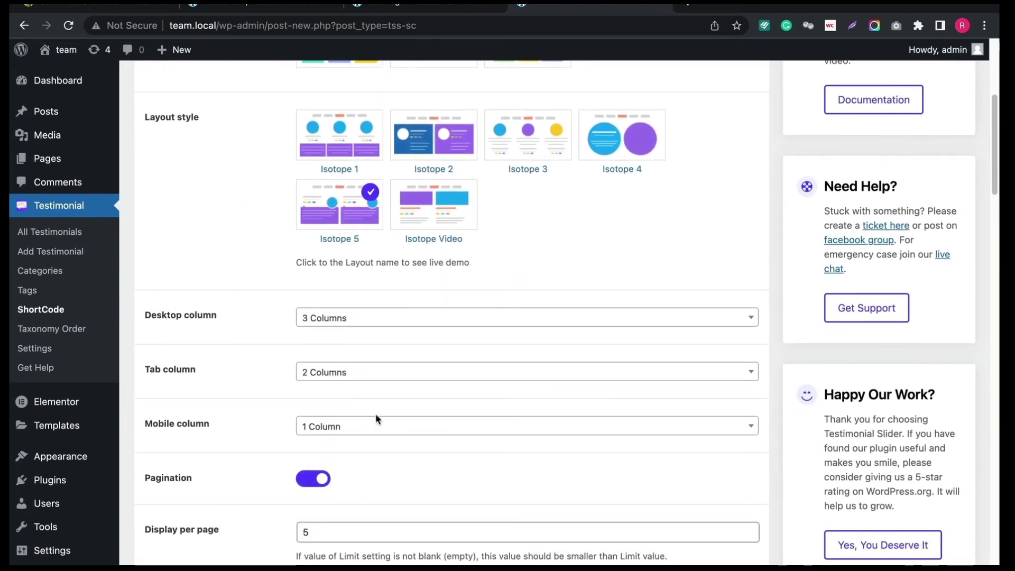
scroll(375, 414, down, 3)
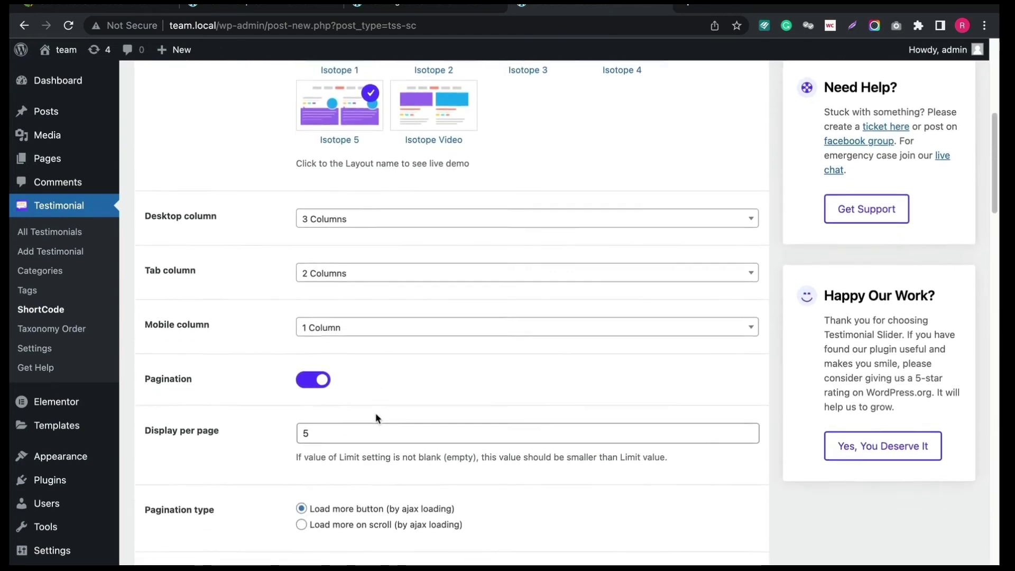
scroll(375, 414, down, 5)
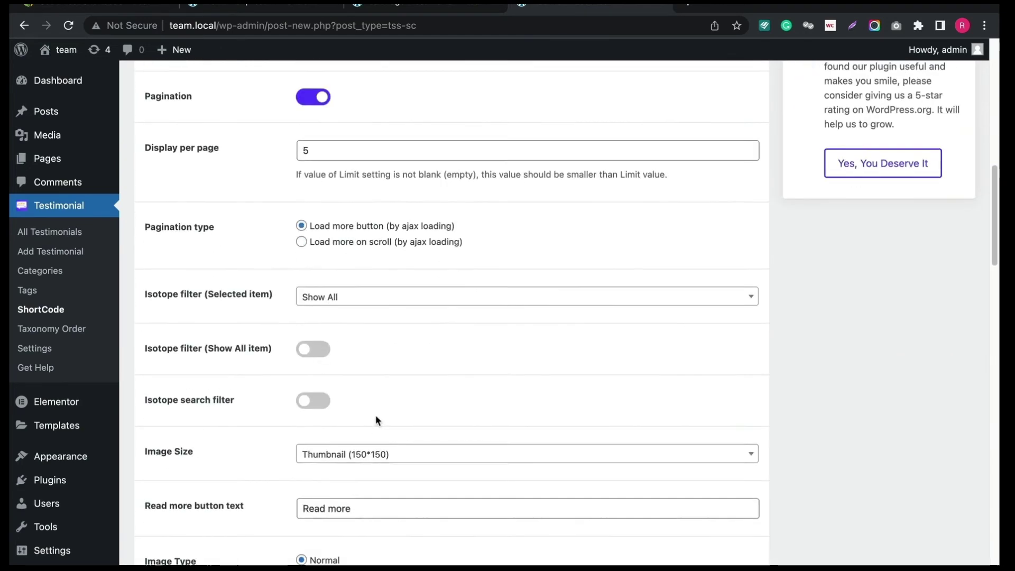
scroll(508, 415, down, 15)
scroll(507, 414, up, 8)
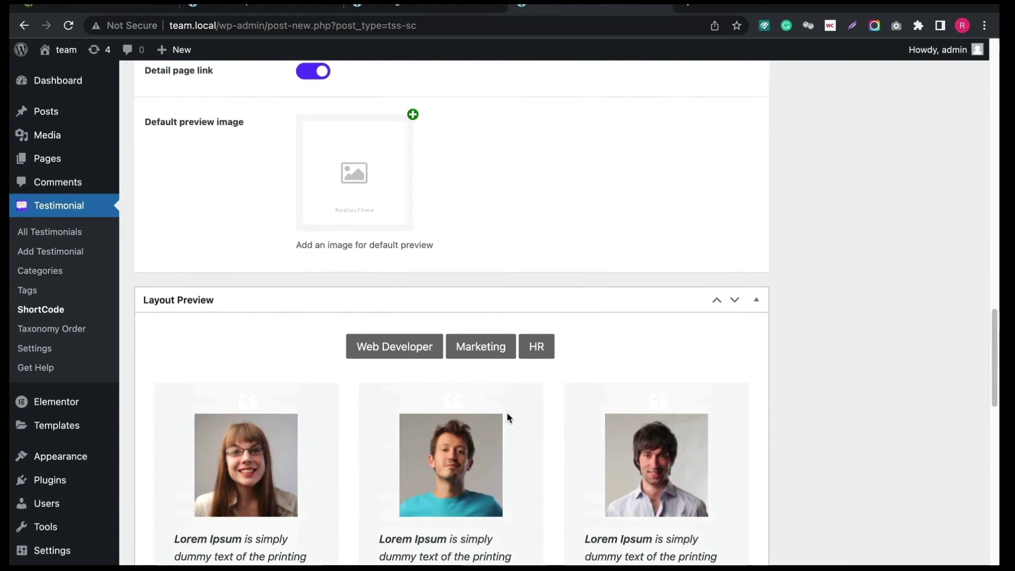
scroll(506, 414, down, 15)
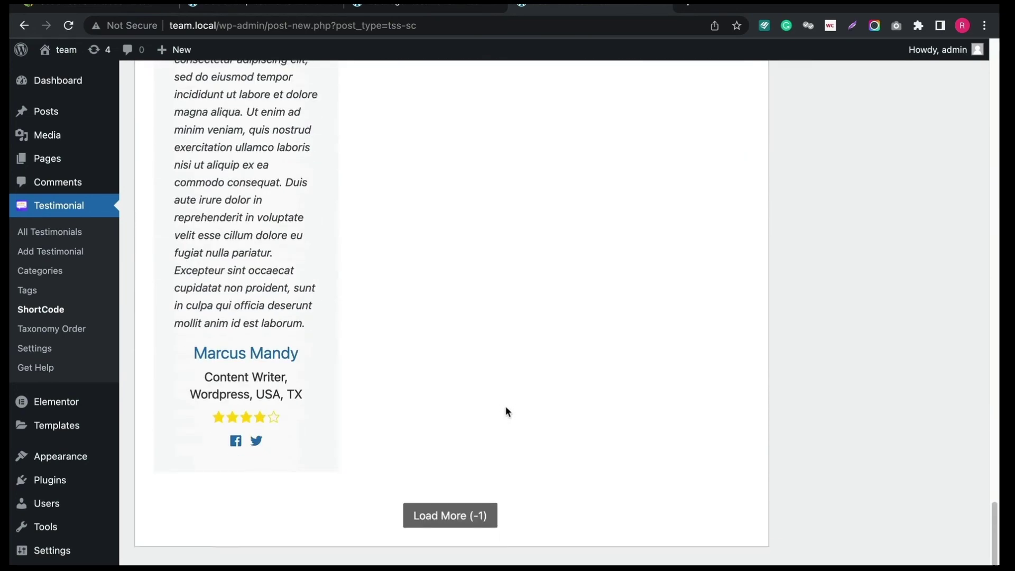
scroll(535, 444, up, 1)
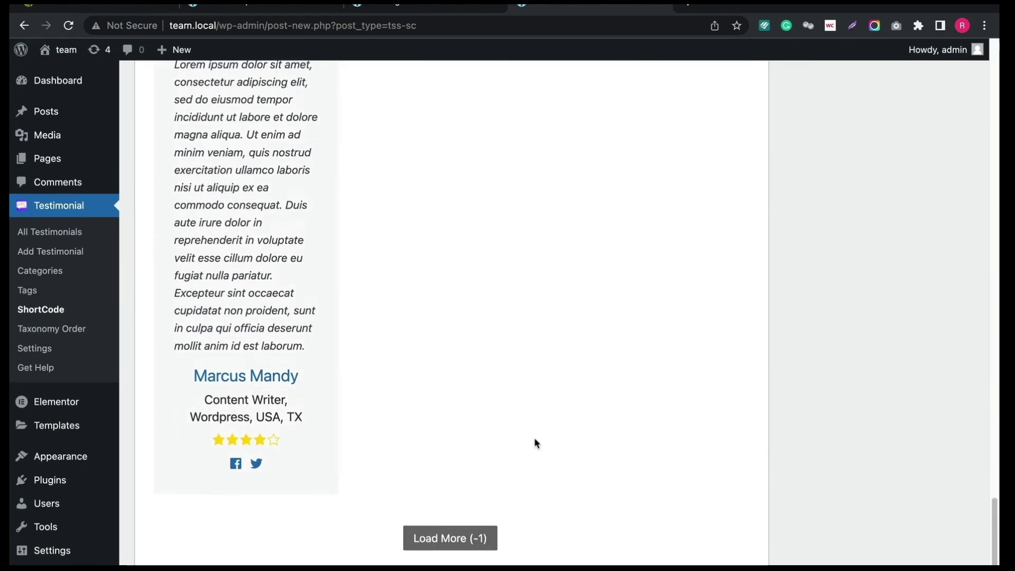
scroll(535, 439, up, 15)
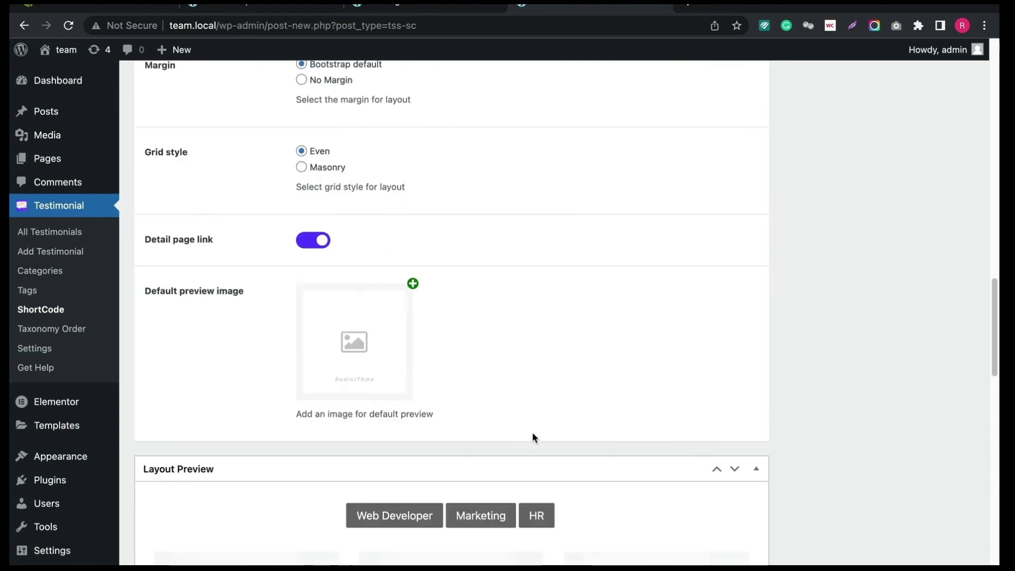
scroll(533, 434, down, 1)
scroll(532, 435, up, 15)
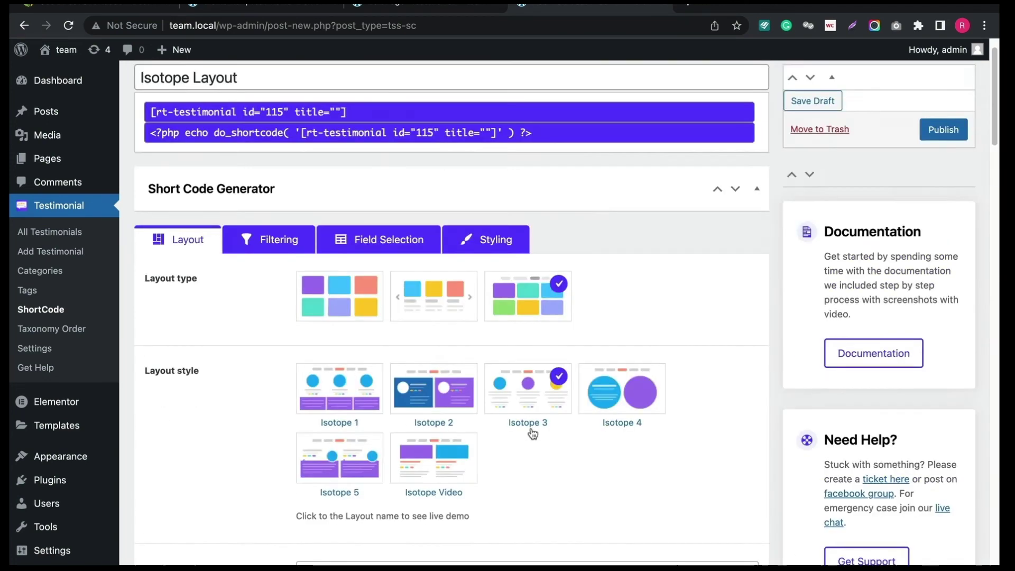
scroll(356, 362, up, 1)
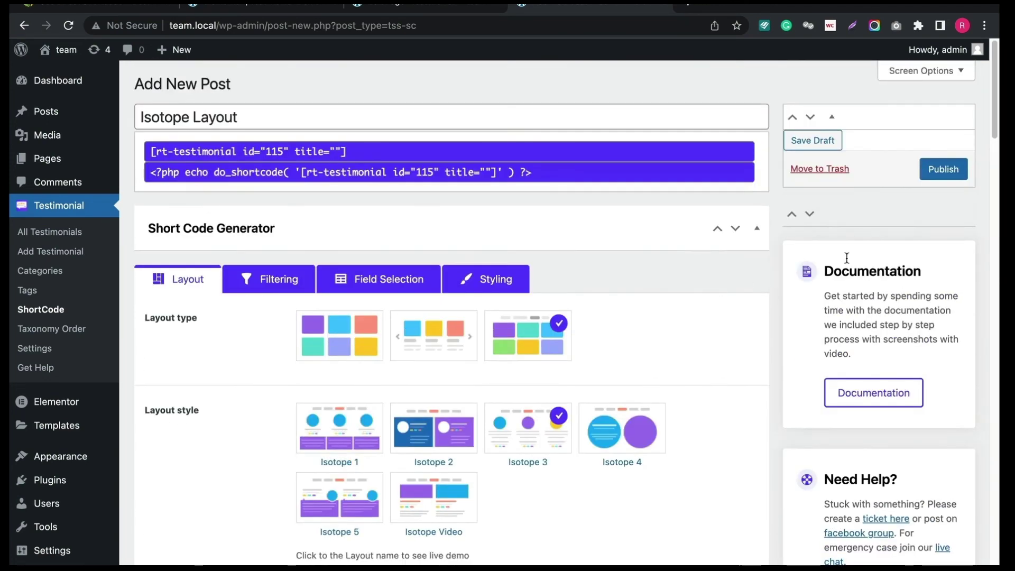
Step: Publish the Isotope Layout shortcode and copy its generated shortcode text
click(942, 172)
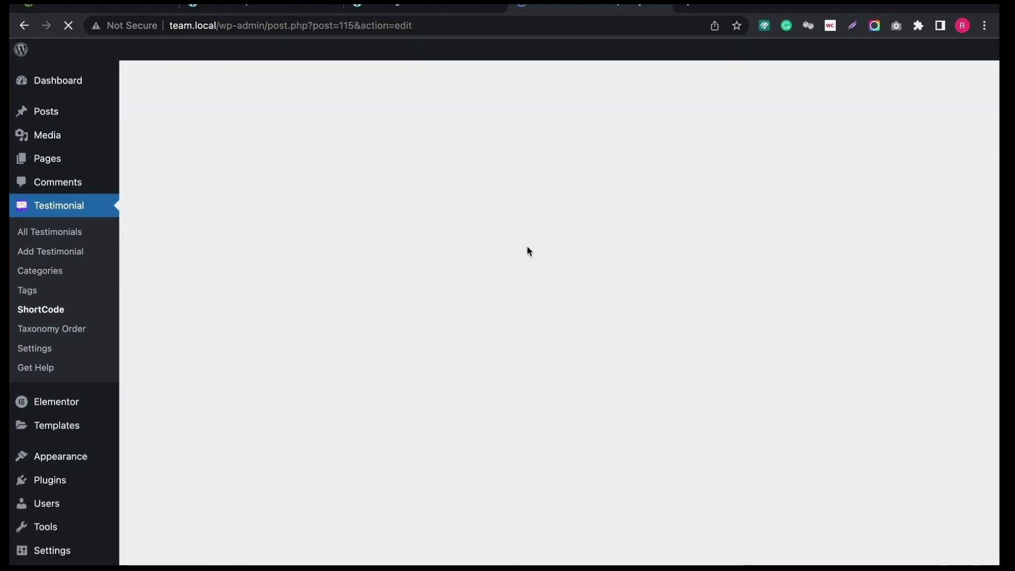
drag(151, 193, 437, 193)
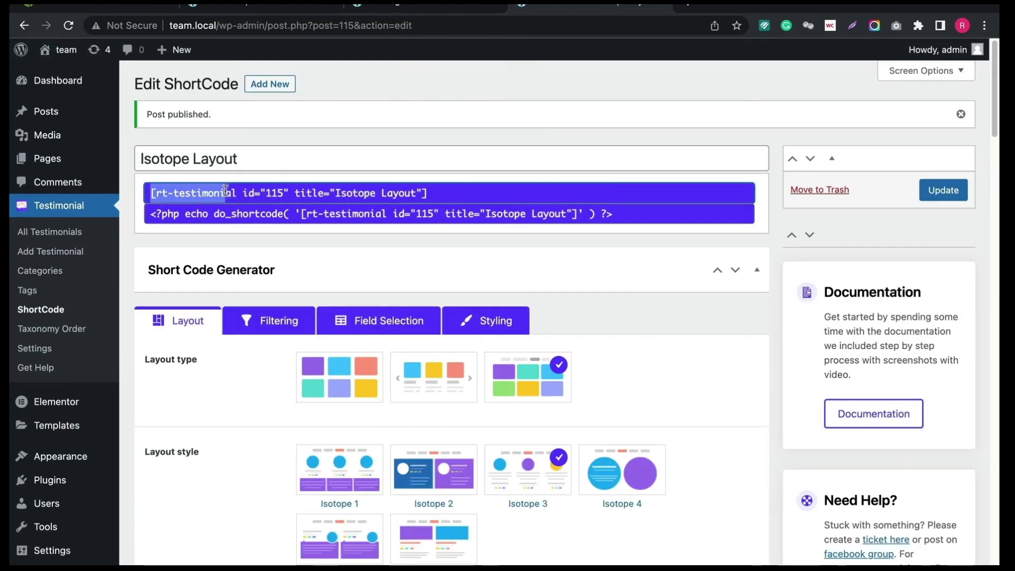
right_click(413, 193)
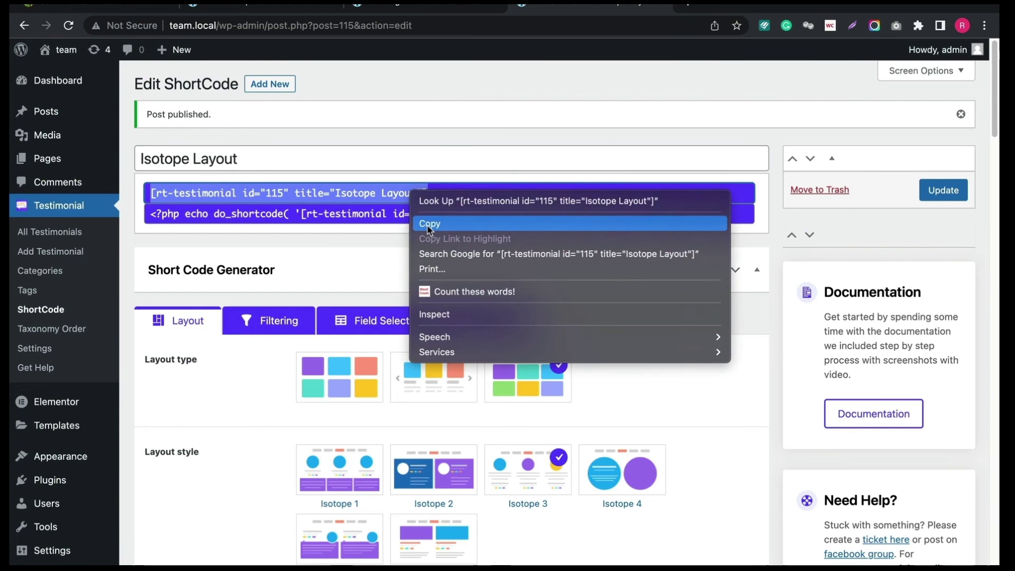
click(430, 224)
Step: Paste it into the page's Isotope Layout block, update, and preview in a new tab
click(398, 11)
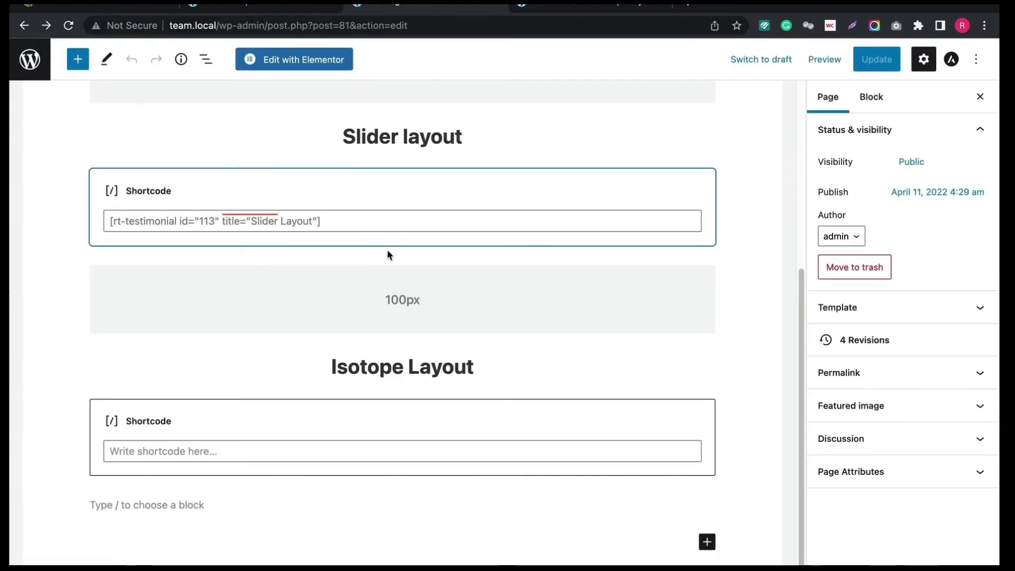
click(366, 451)
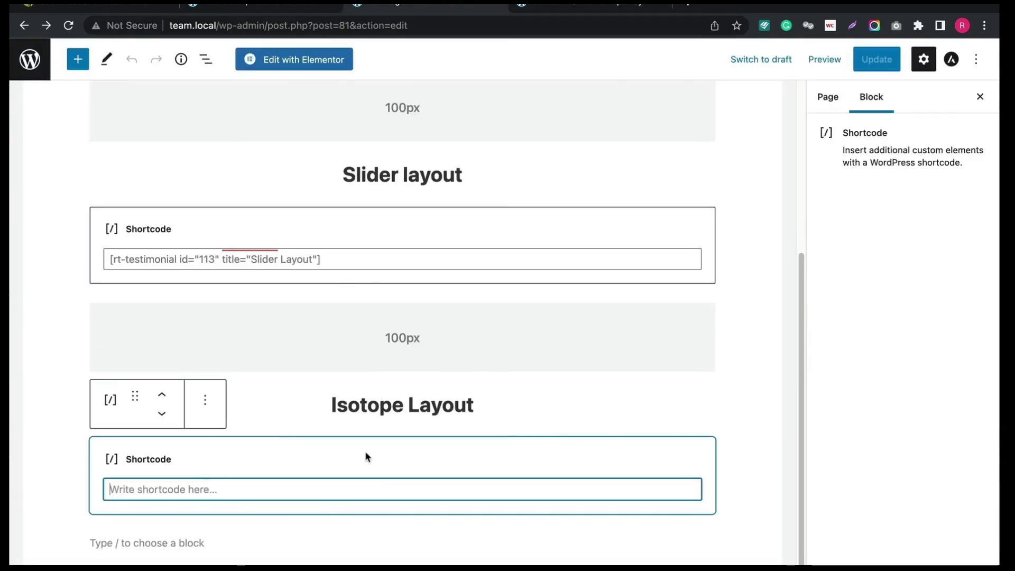
right_click(365, 488)
click(386, 497)
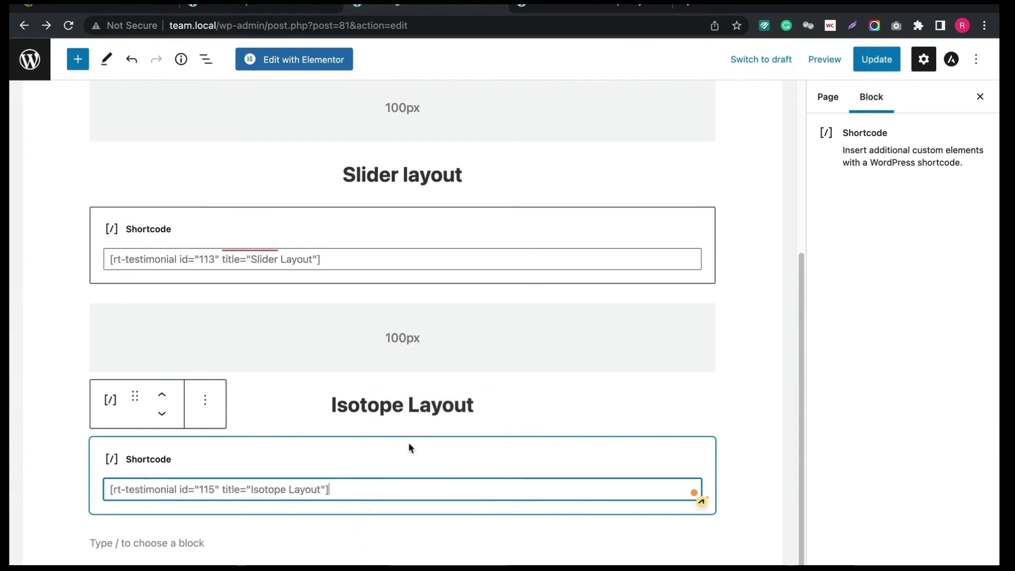
click(877, 68)
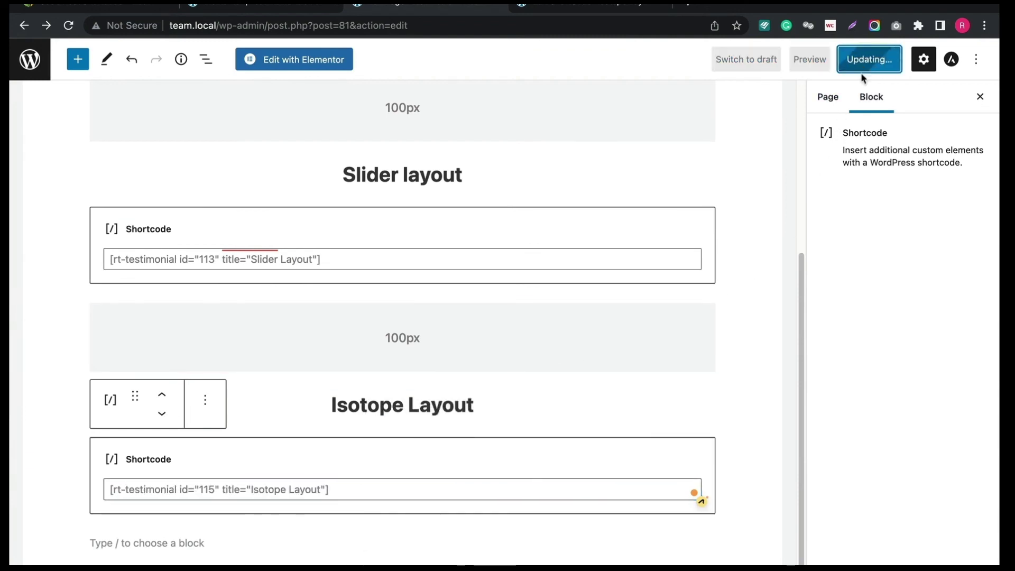
click(824, 59)
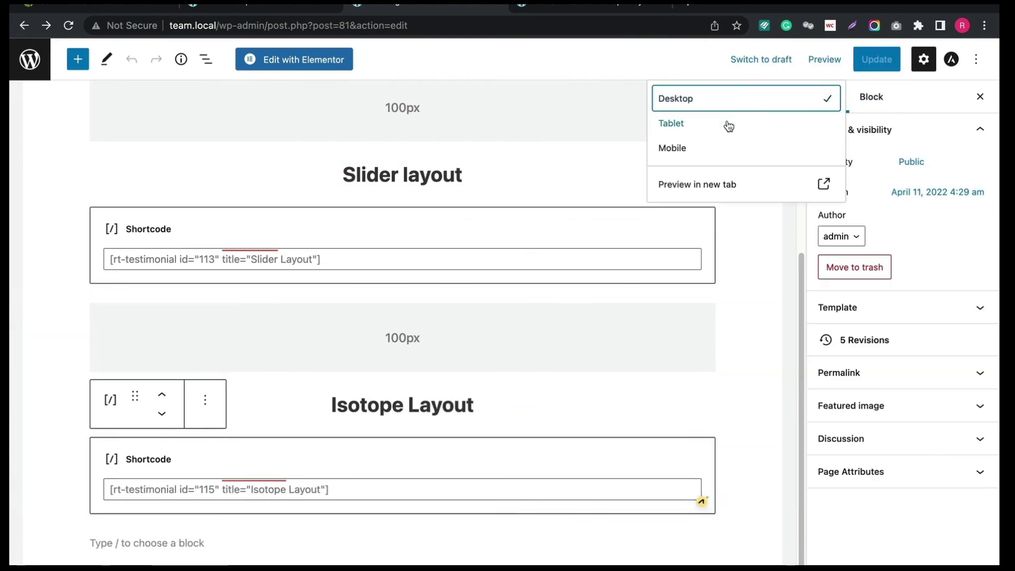
click(822, 184)
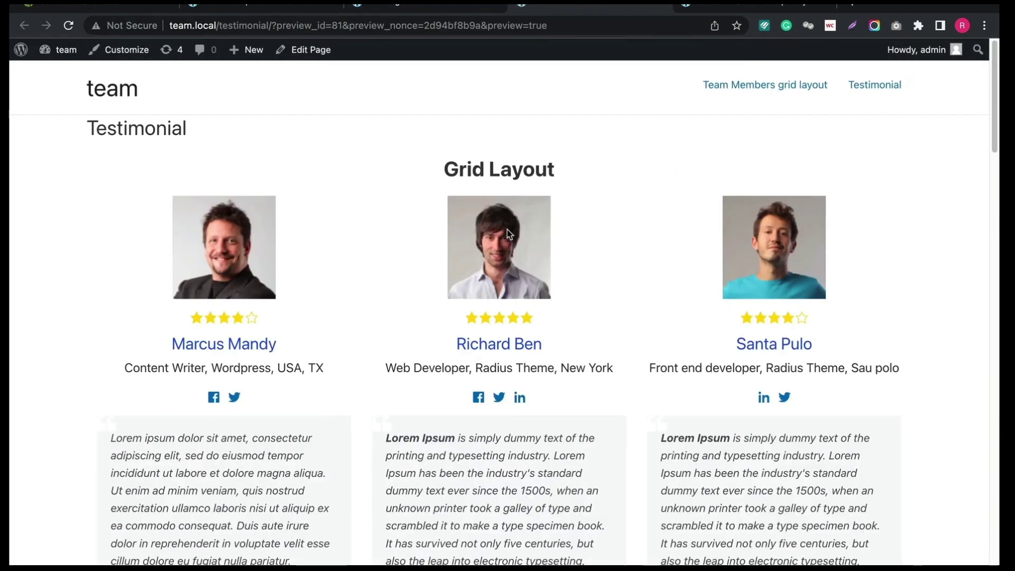
Step: Filter the Isotope Layout testimonials by Web Developer, then Marketing, then Web Developer again
scroll(467, 244, down, 15)
scroll(467, 244, down, 3)
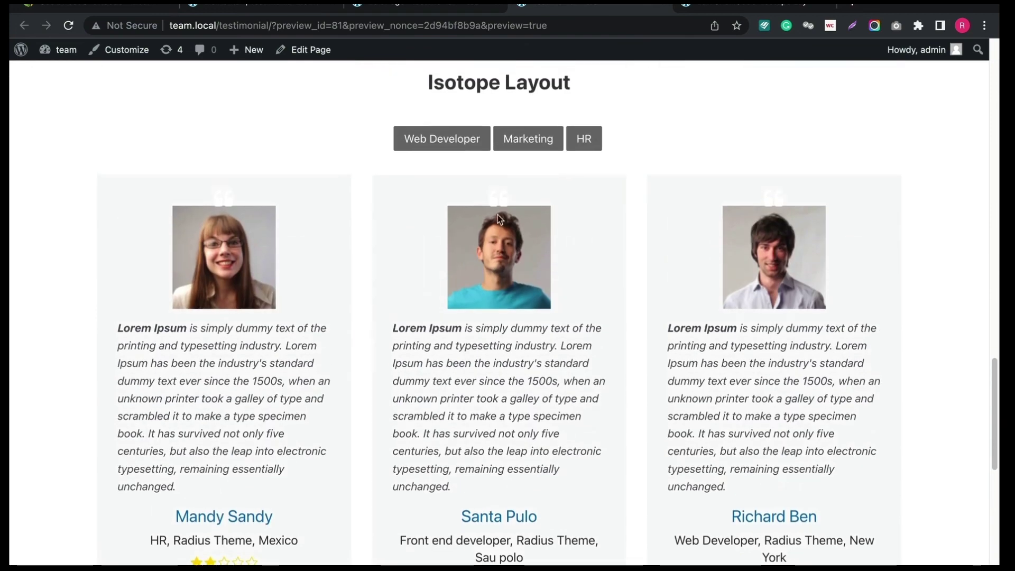
click(423, 147)
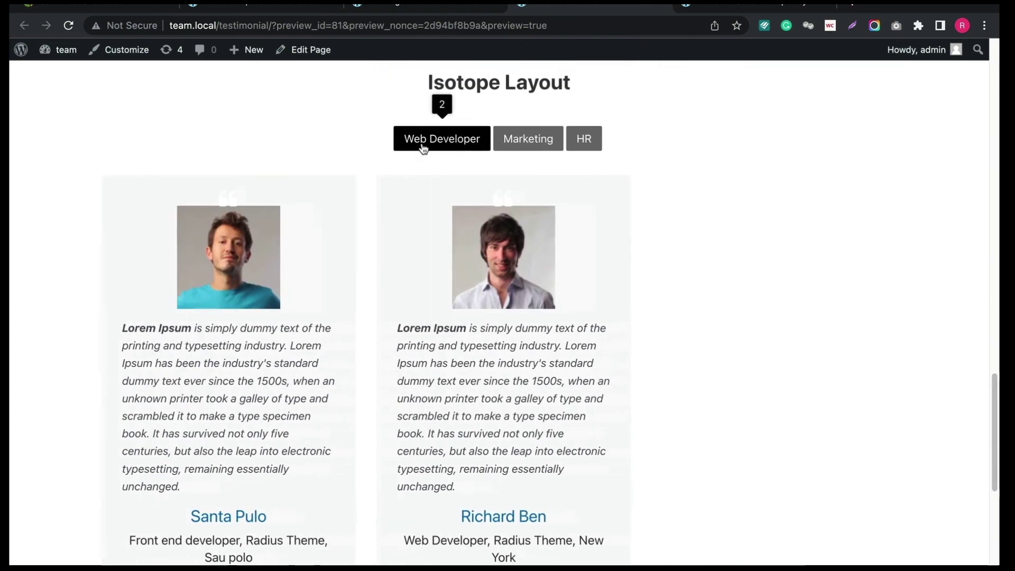
click(506, 139)
click(506, 139)
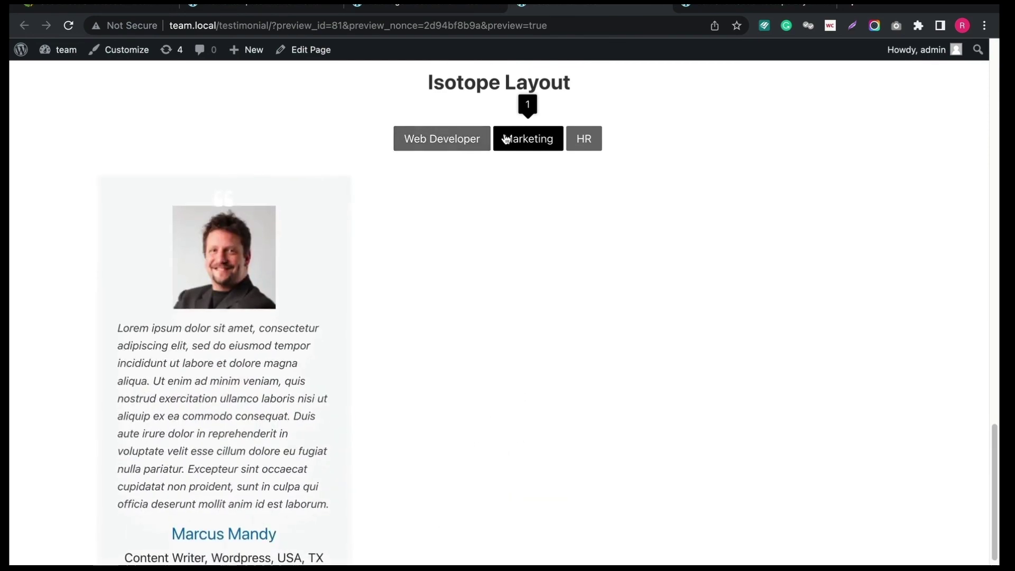
click(450, 142)
scroll(449, 238, down, 4)
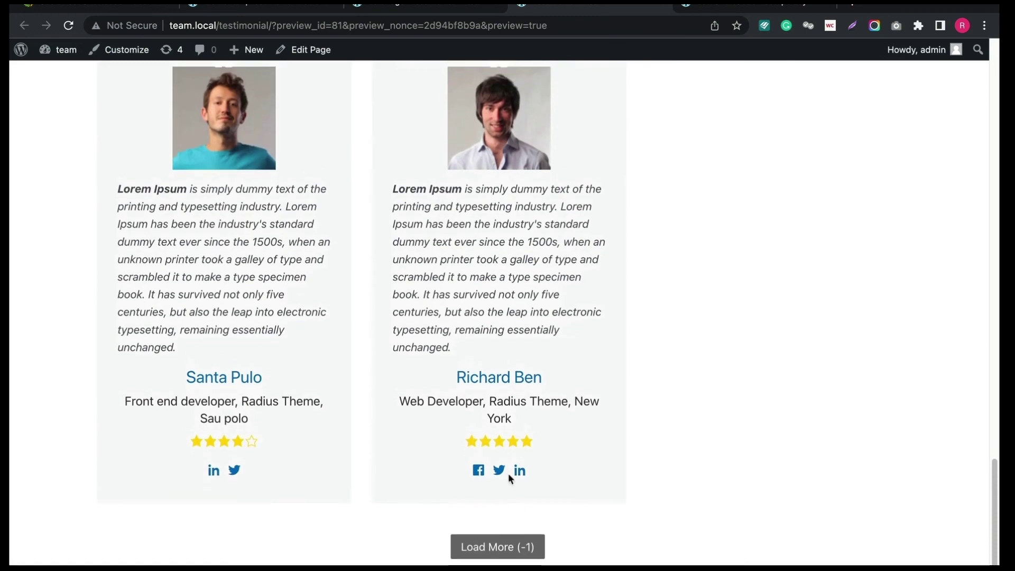
Step: Load the remaining testimonial cards, then filter by Marketing, HR and Web Developer
click(525, 547)
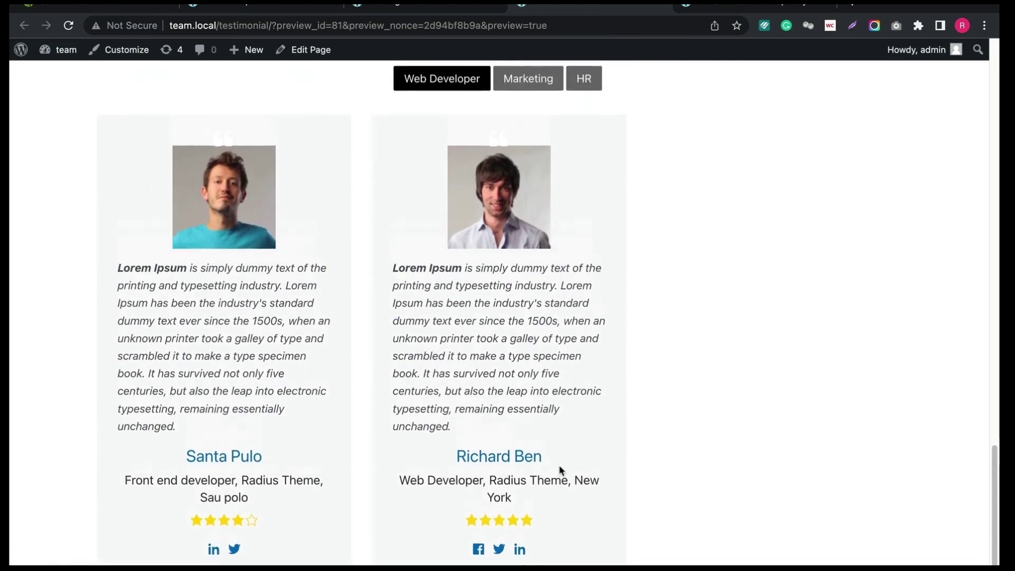
scroll(561, 470, up, 3)
click(539, 202)
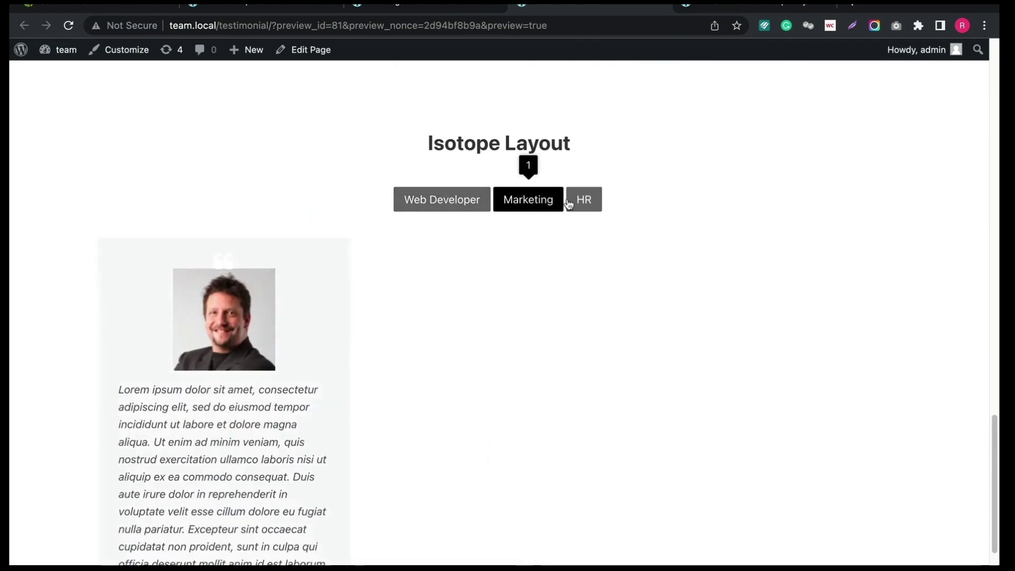
click(582, 205)
click(523, 206)
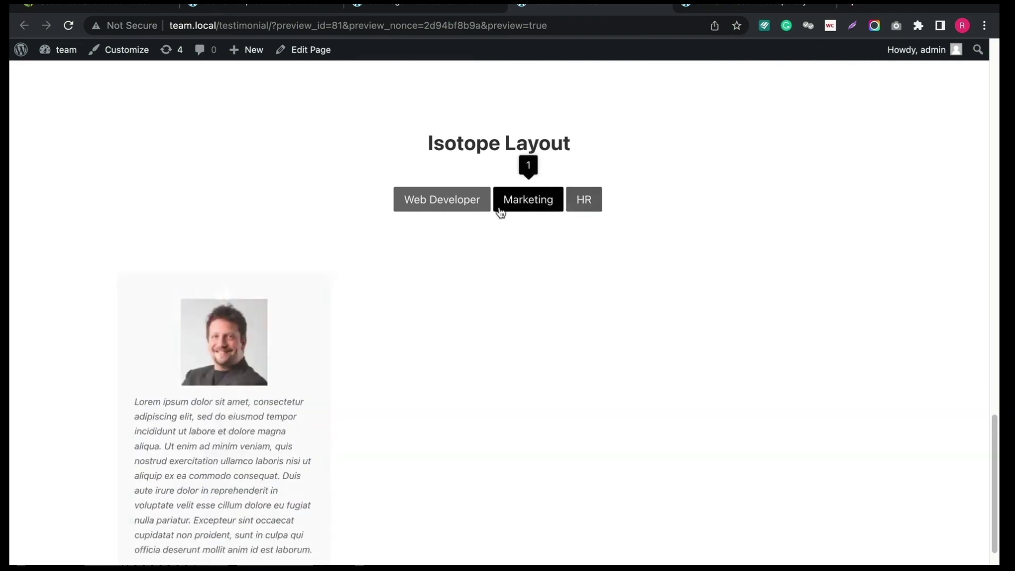
click(449, 203)
scroll(416, 231, down, 2)
scroll(416, 231, down, 1)
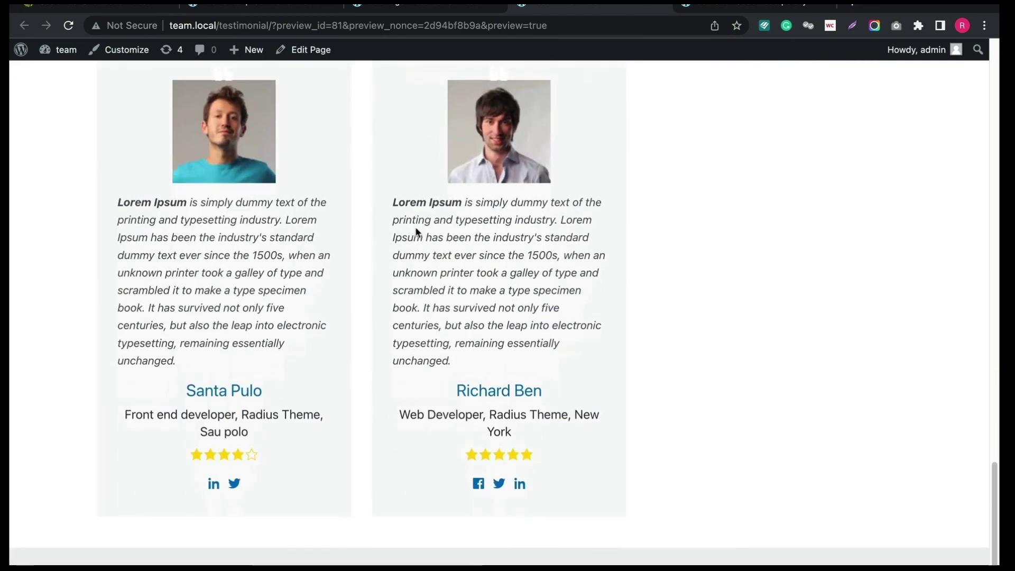